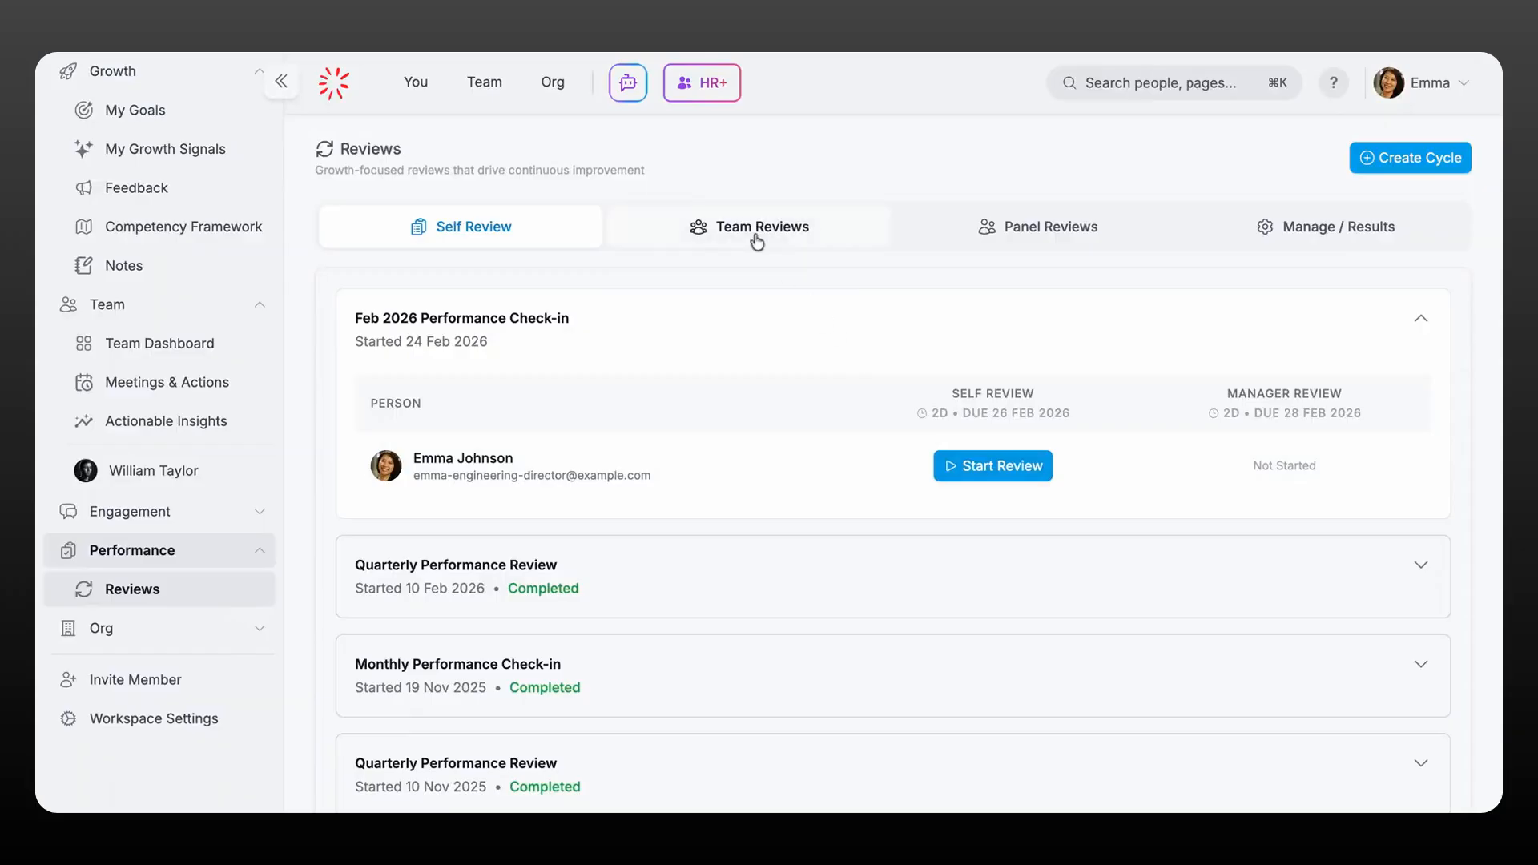
- View the team reviews, and switch to the review cycles you manage and their results
click(758, 232)
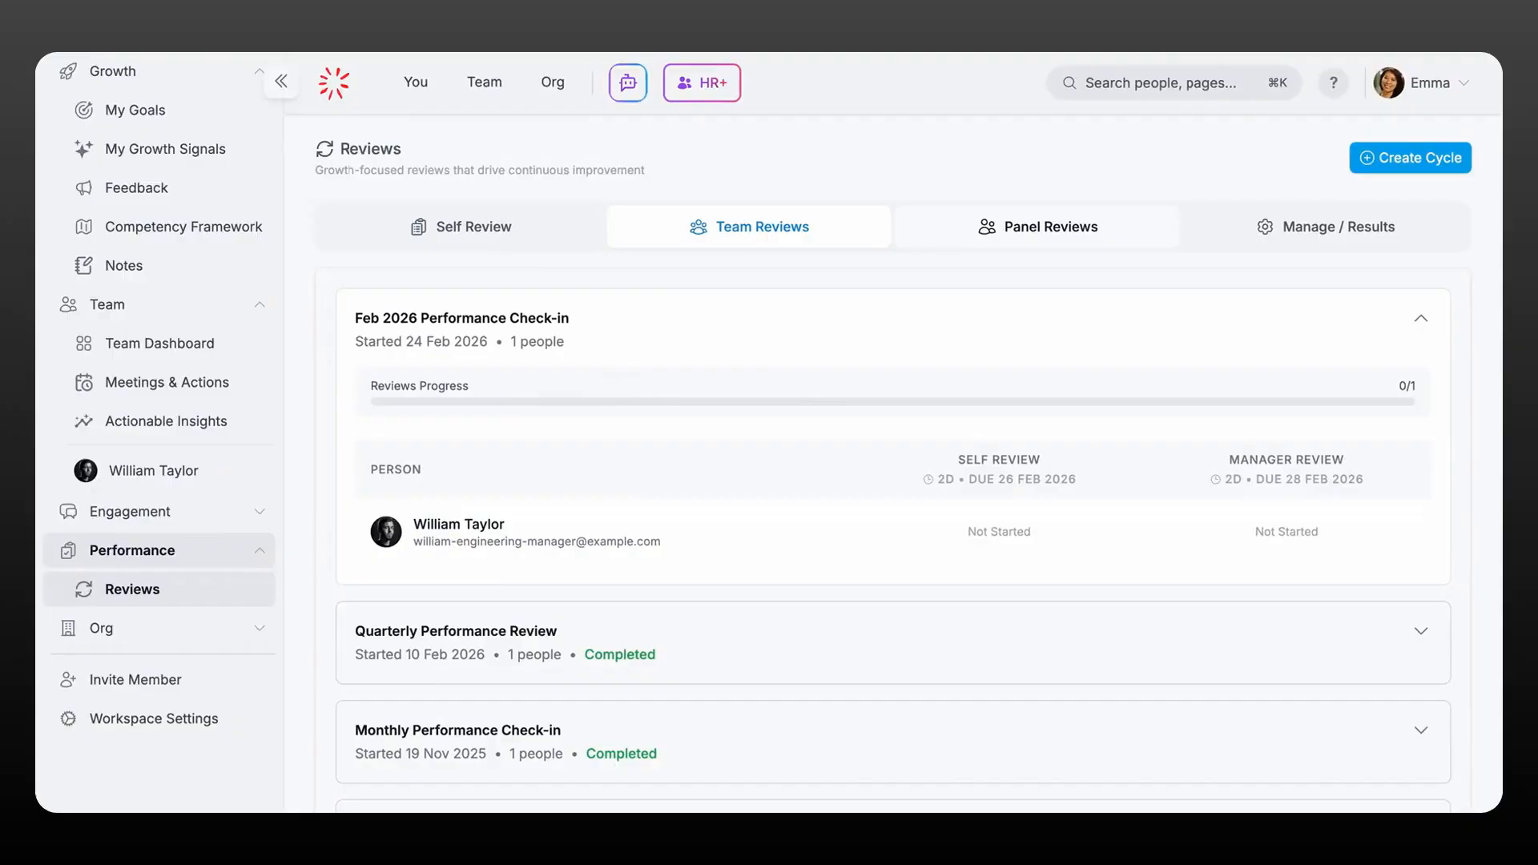
click(1289, 240)
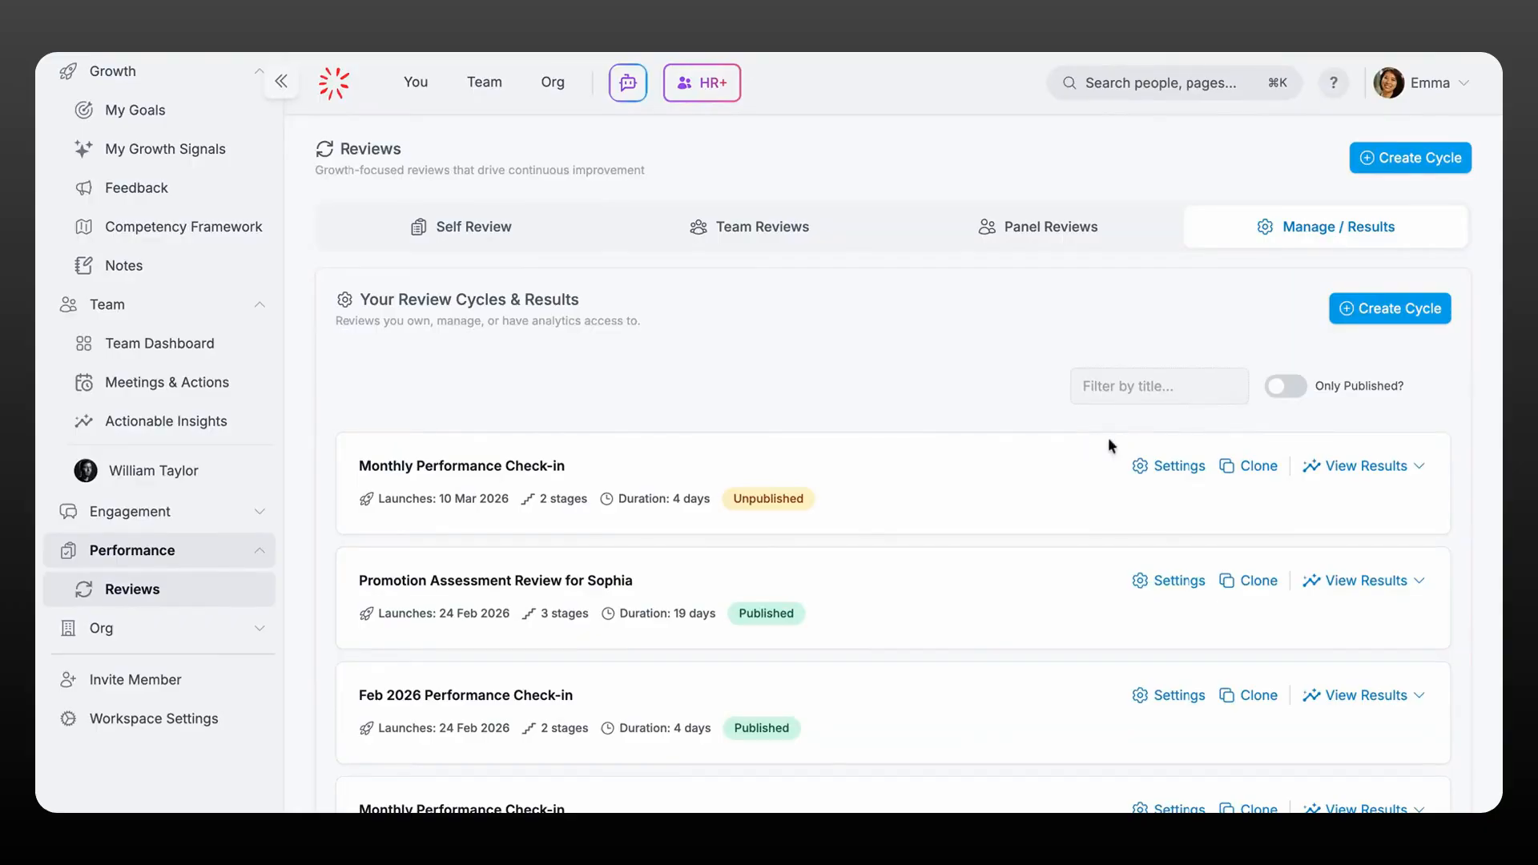
- Start a new review cycle from the Monthly Performance Check-in template, and close the setup without creating it
click(1418, 160)
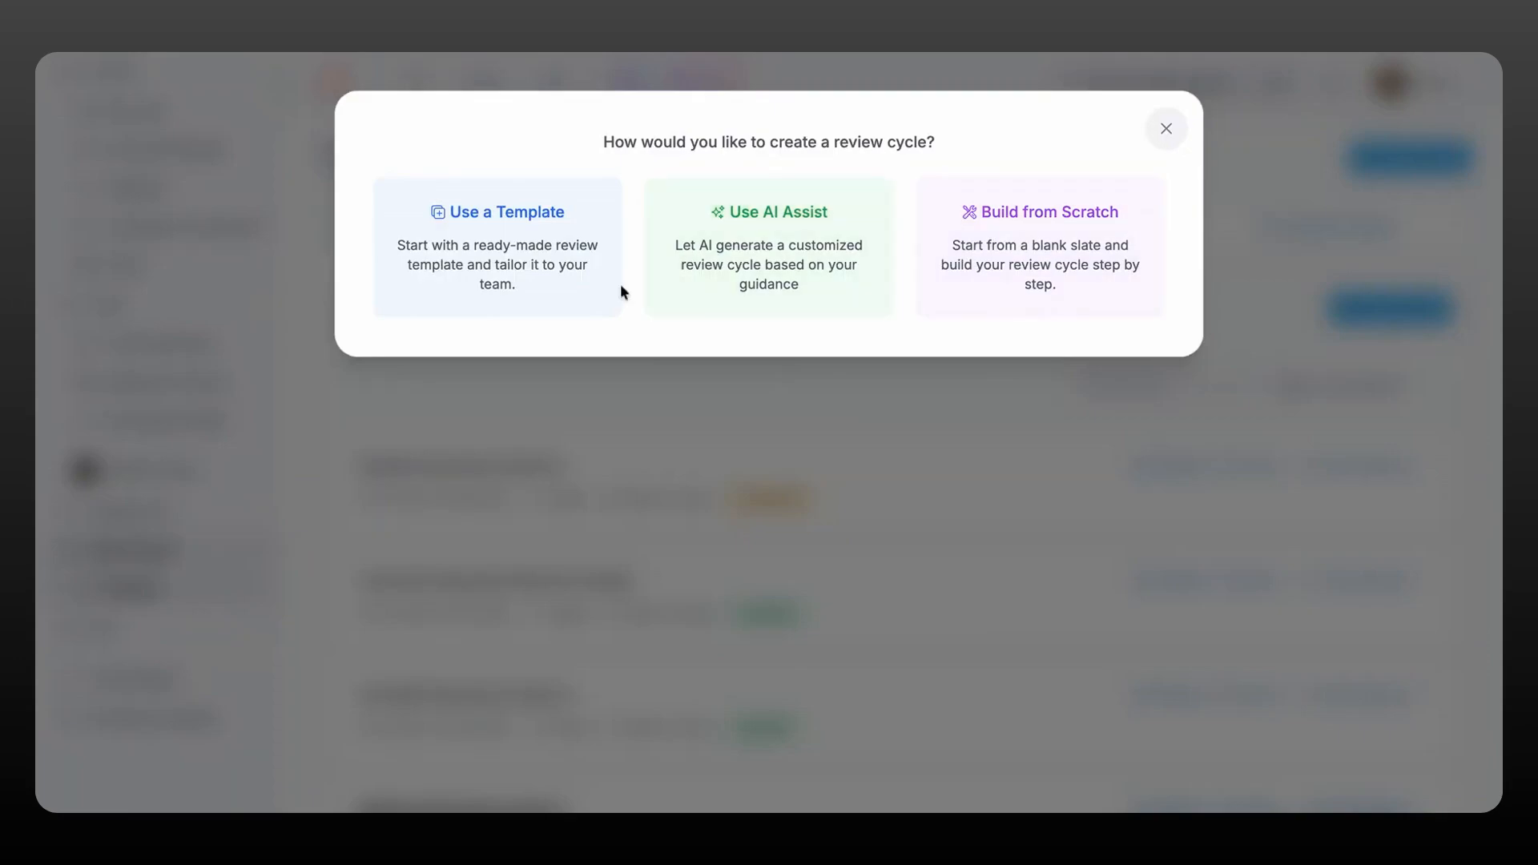
click(542, 290)
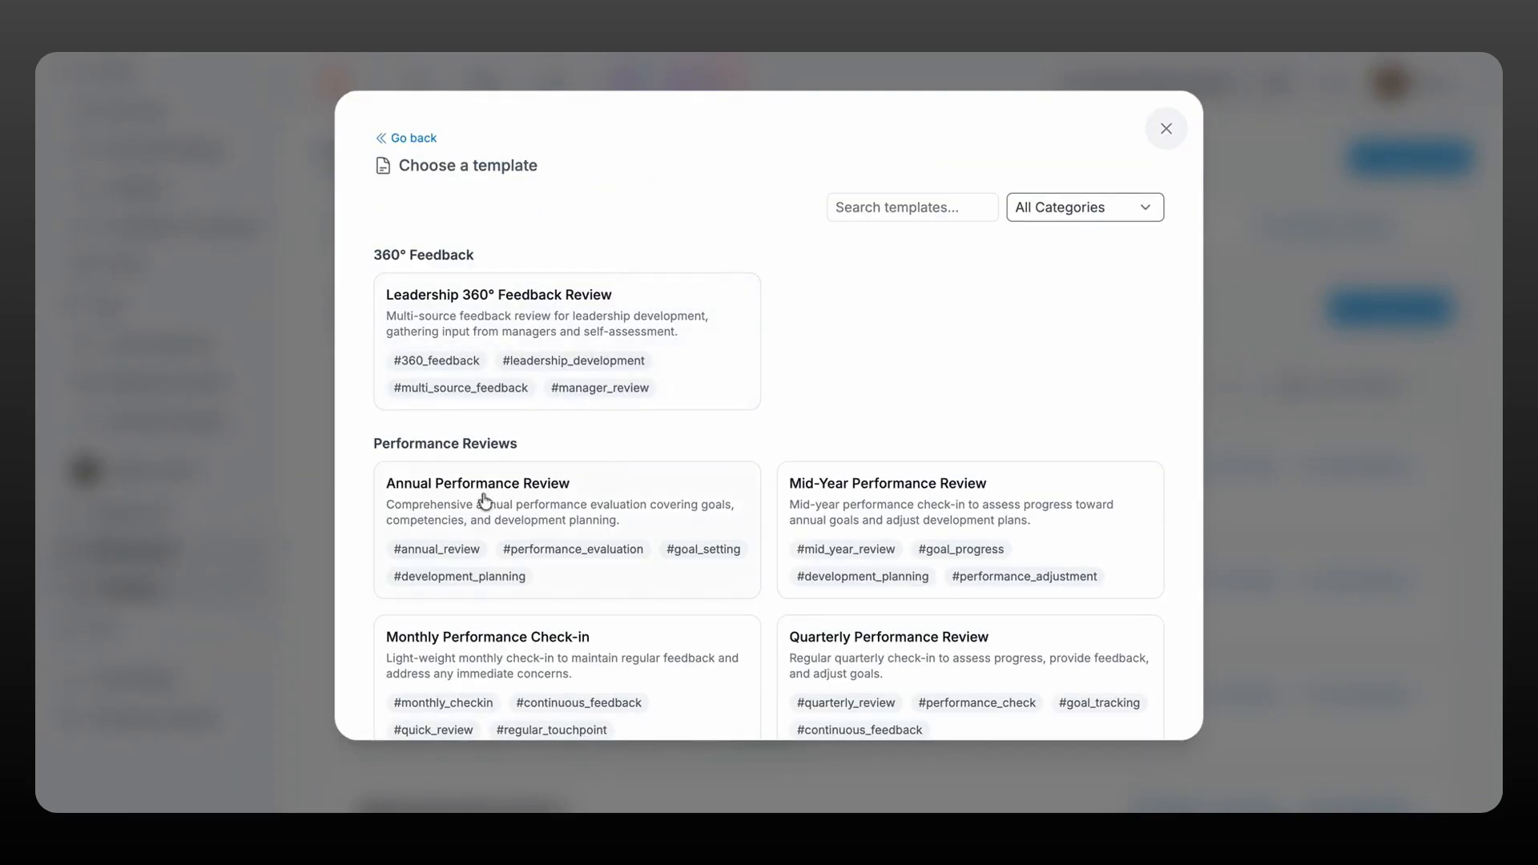
scroll(899, 532, down, 1)
click(1044, 132)
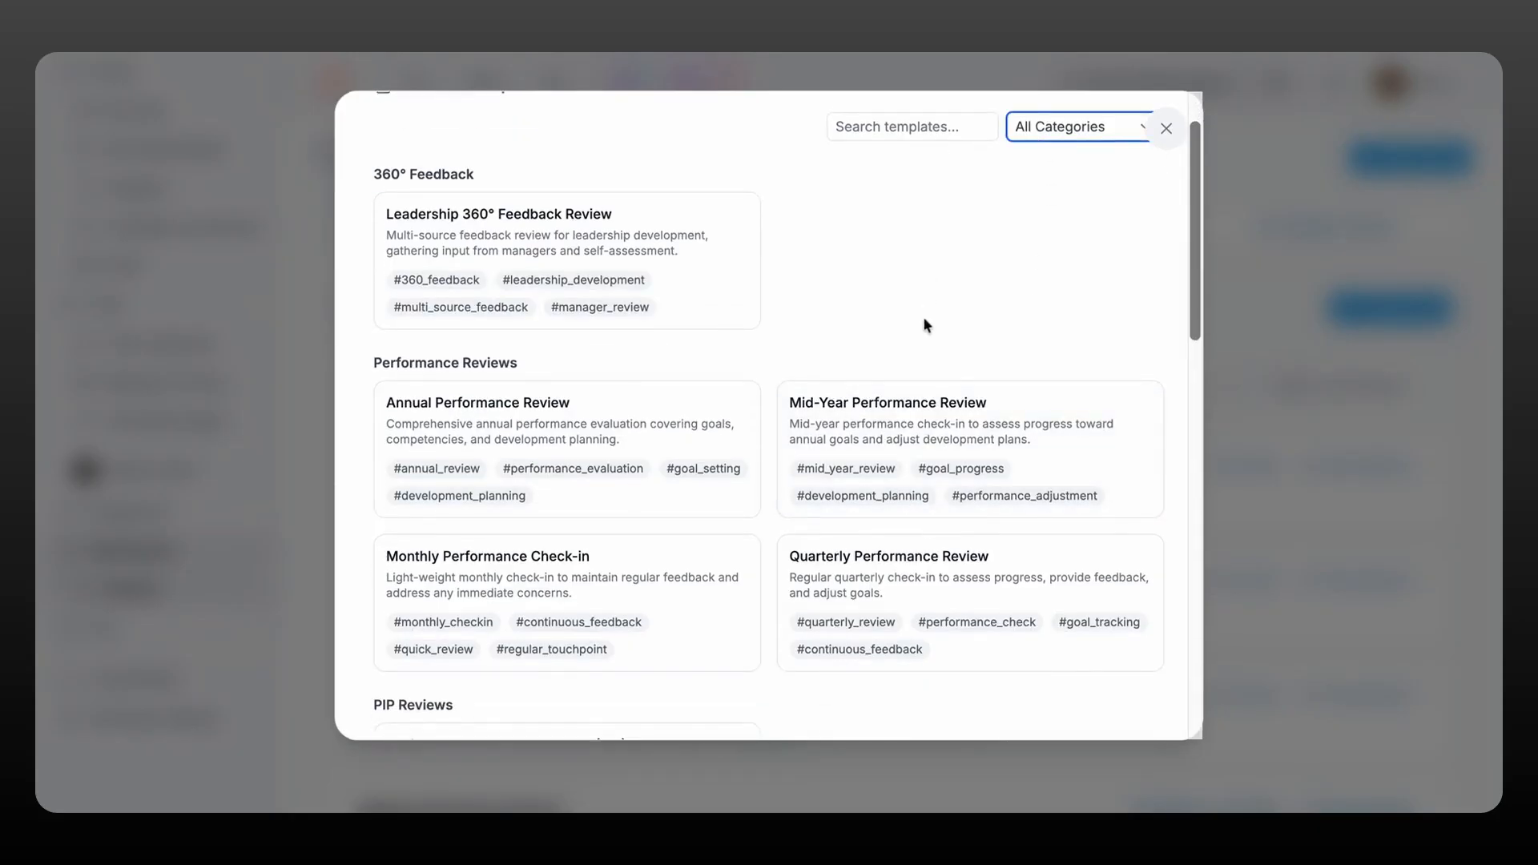
scroll(923, 323, down, 2)
click(727, 376)
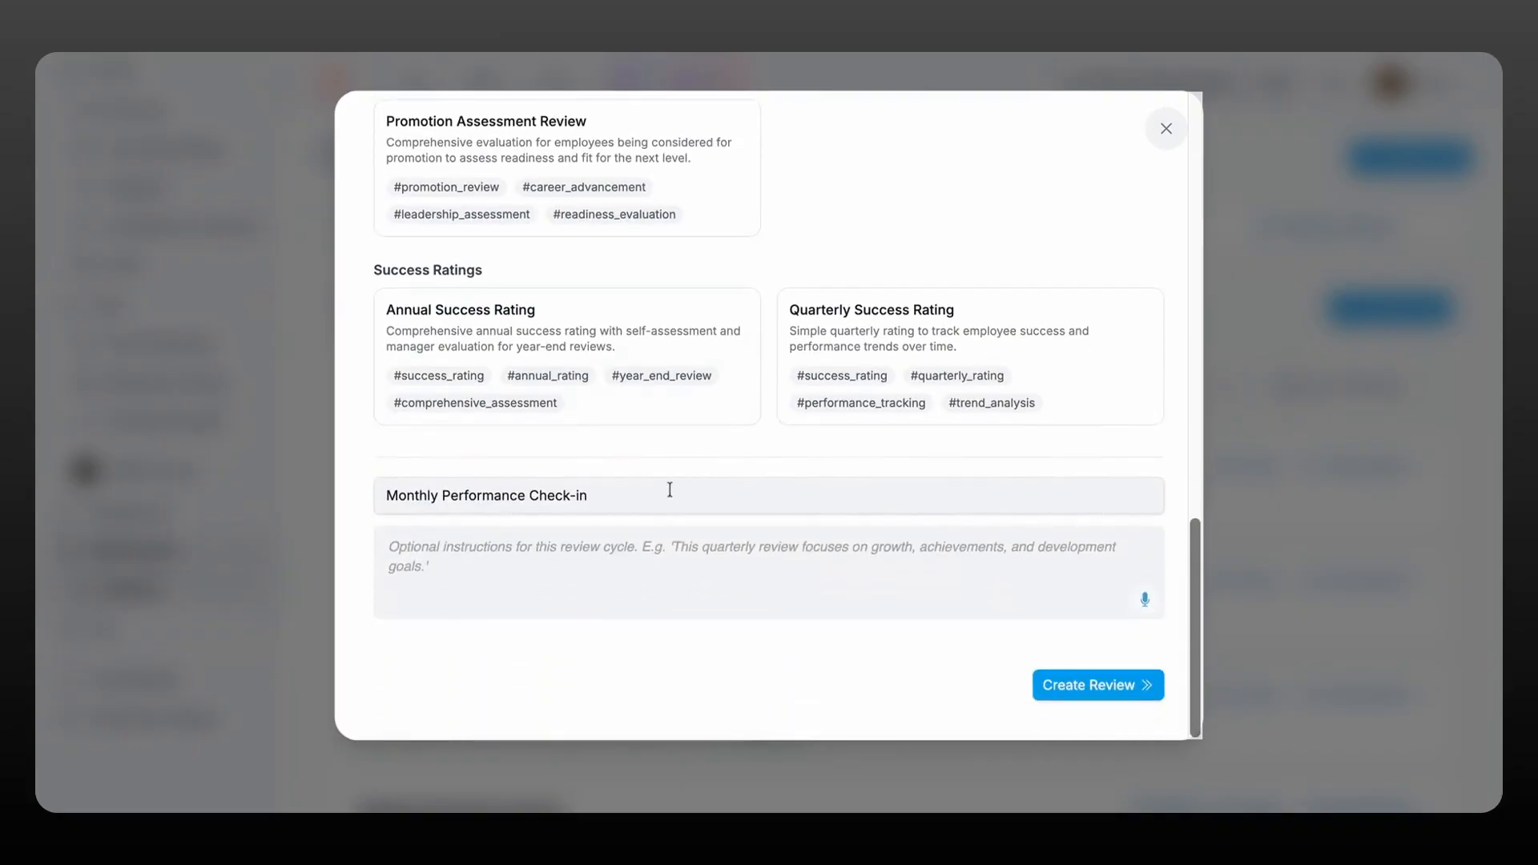
click(642, 551)
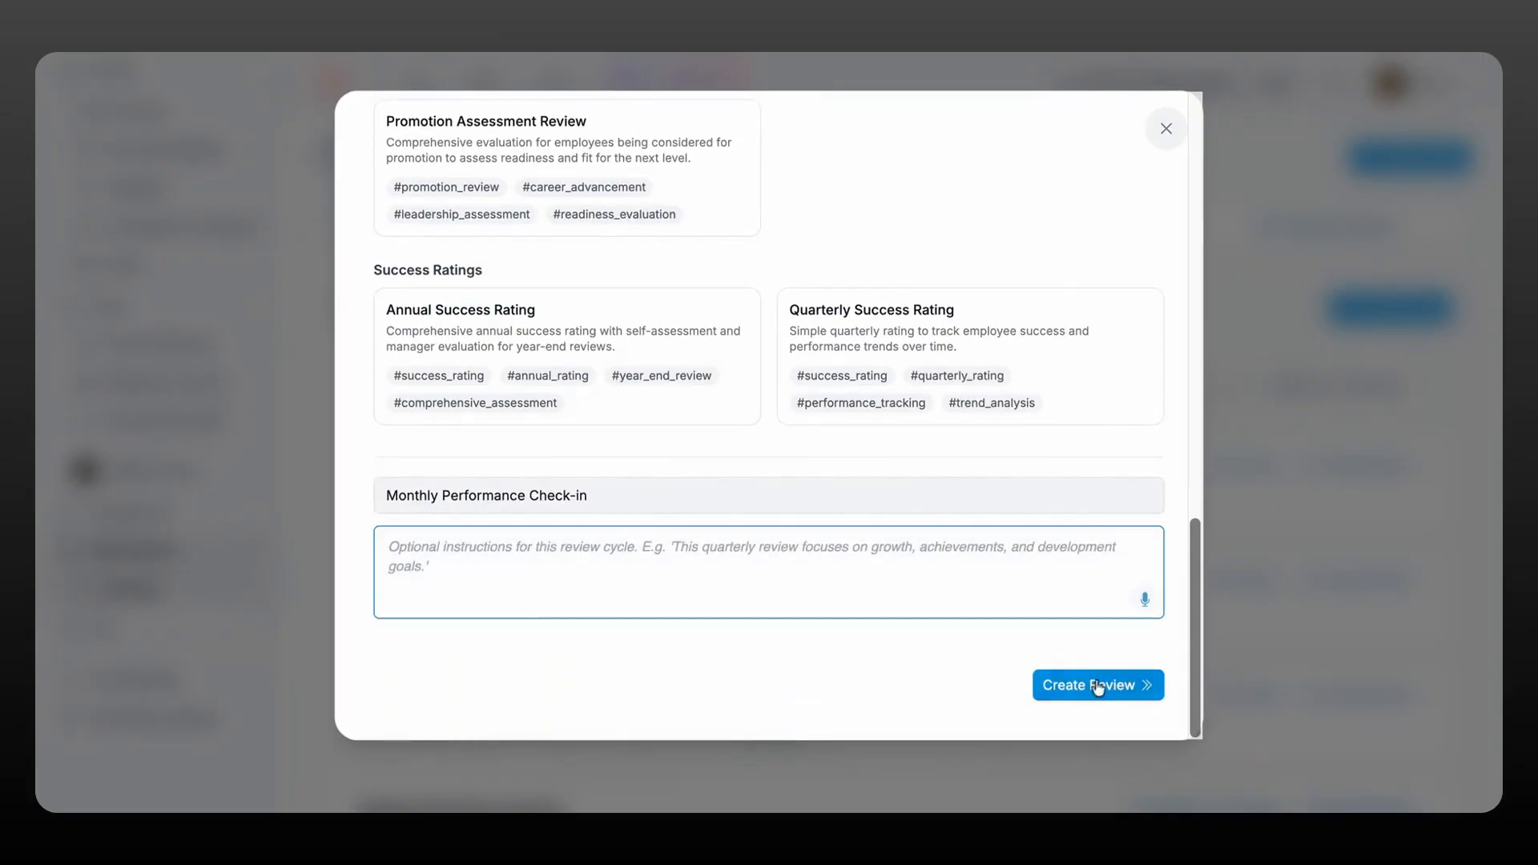
click(1165, 129)
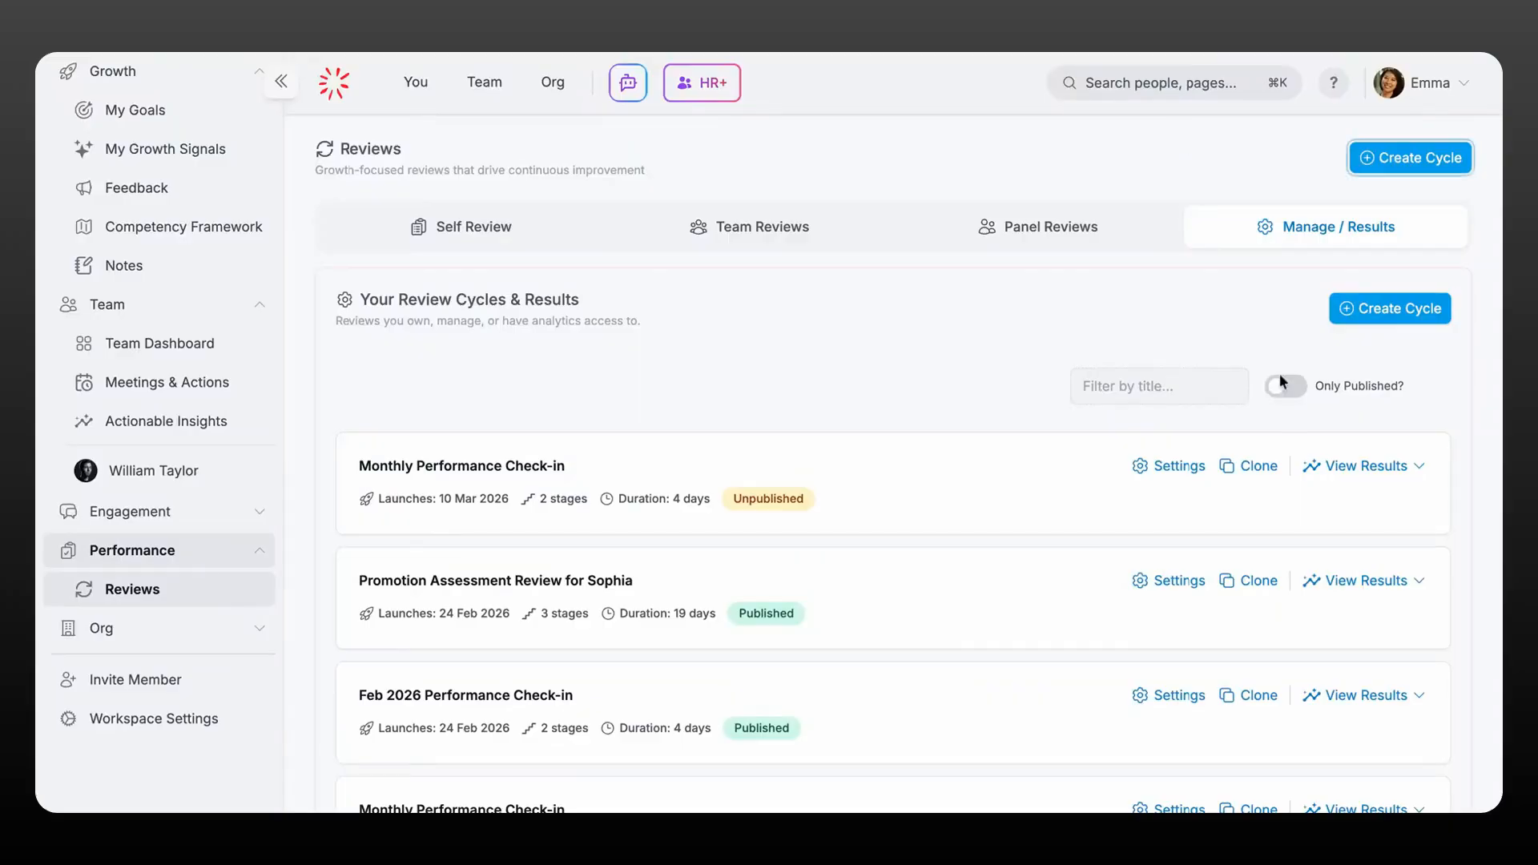
- Open the settings of the unpublished Monthly Performance Check-in cycle and examine the questions in its Self Check-in and Manager Check-in stages
click(1161, 466)
scroll(1164, 472, down, 3)
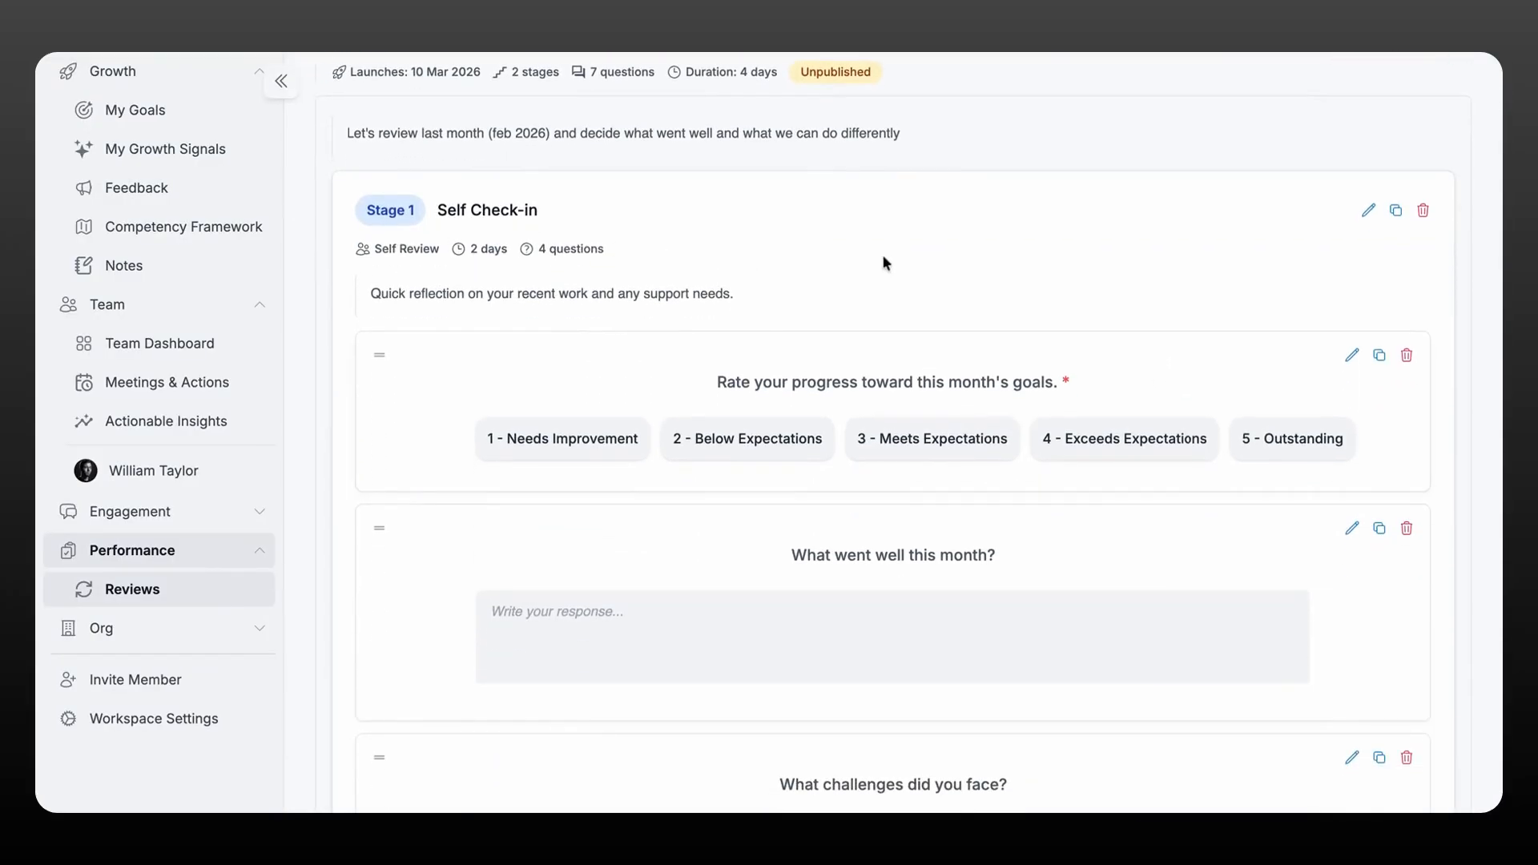
scroll(882, 261, down, 10)
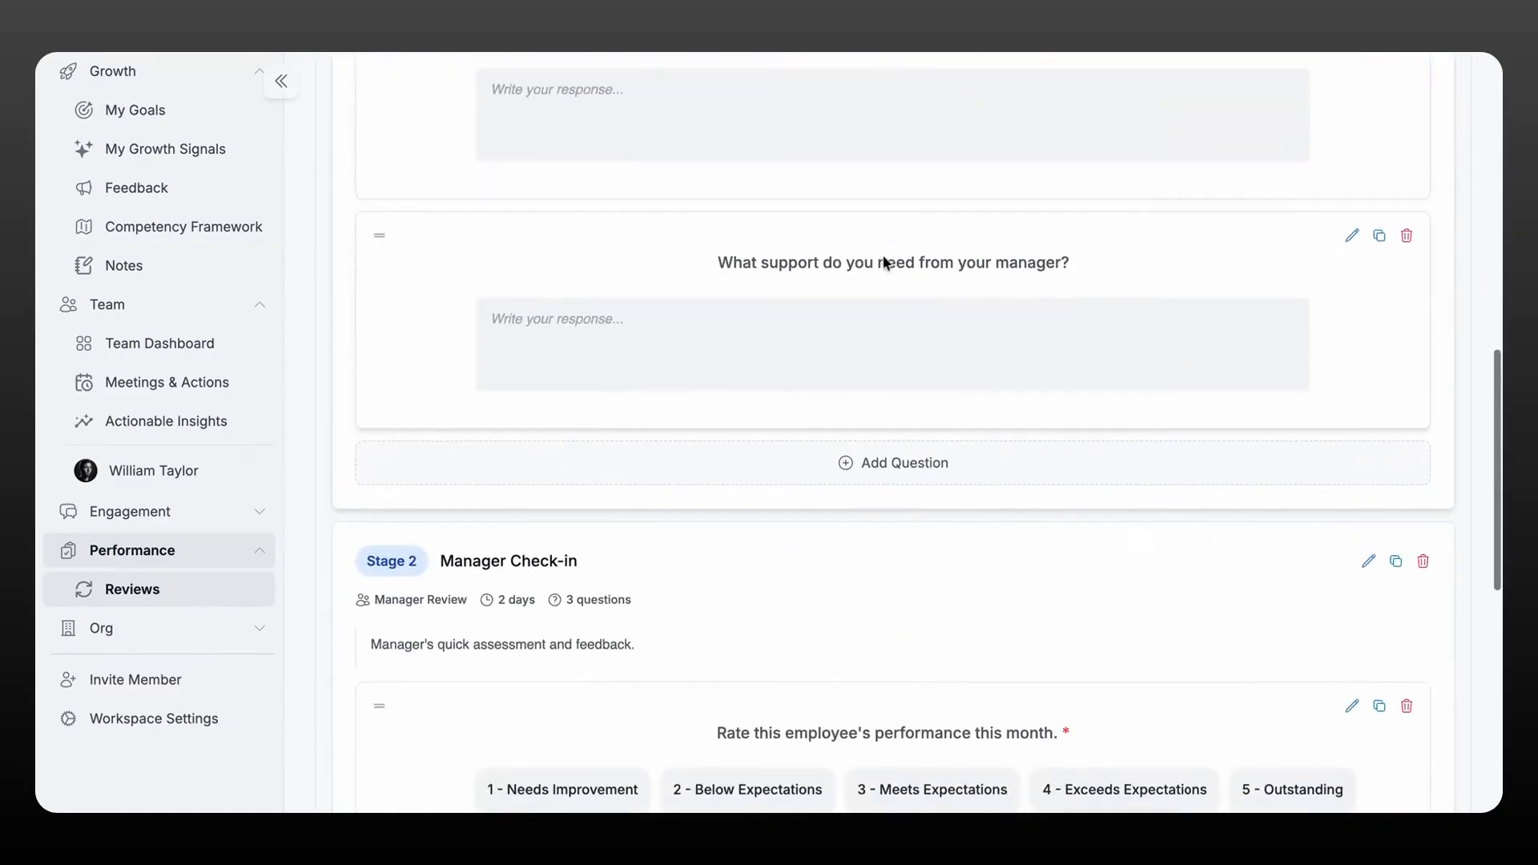
scroll(883, 261, down, 2)
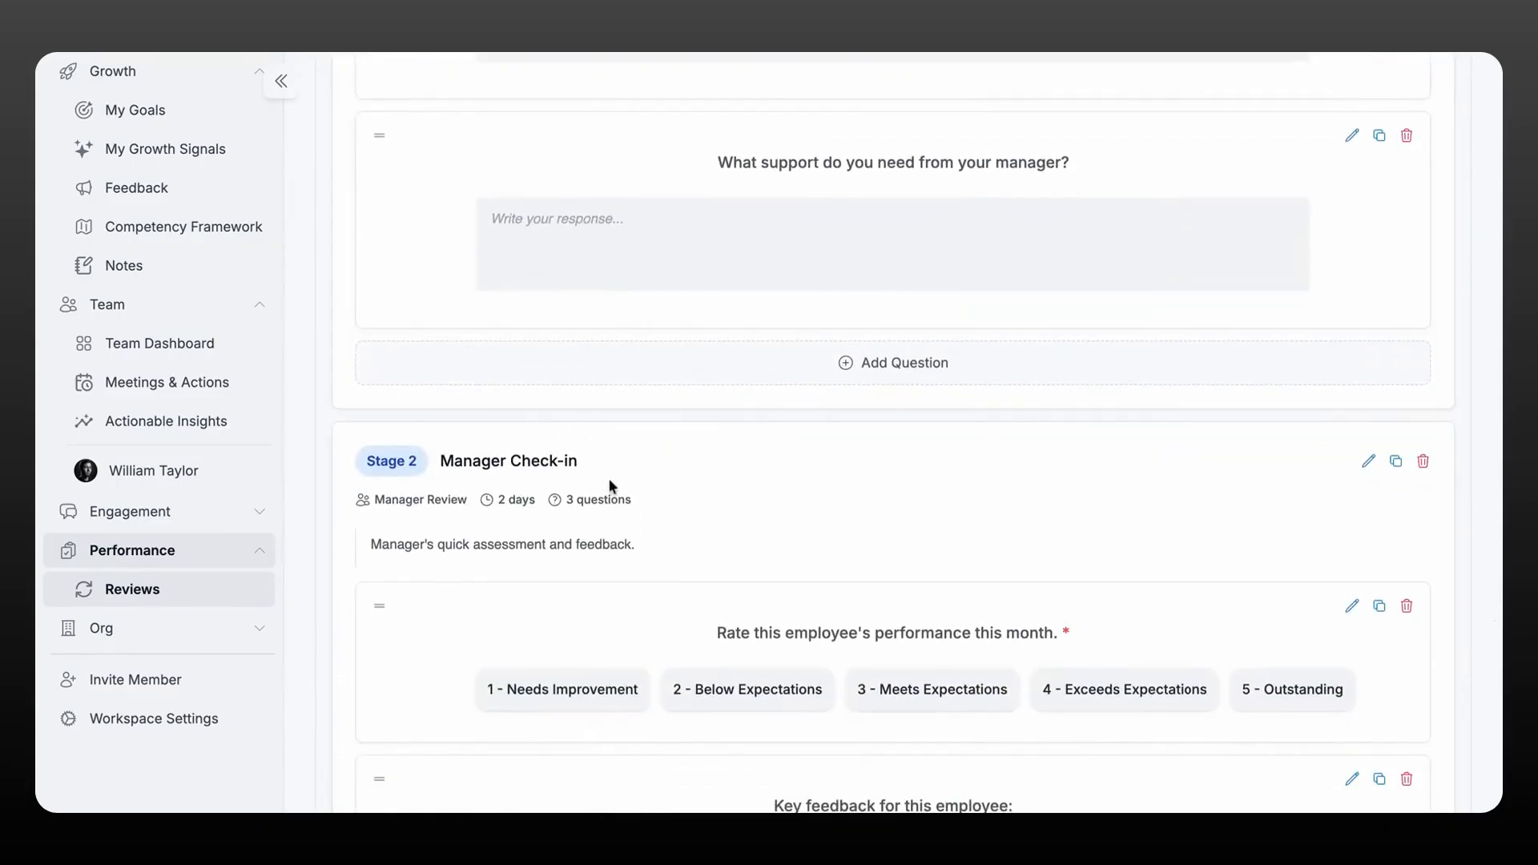
scroll(852, 468, down, 1)
scroll(852, 468, up, 12)
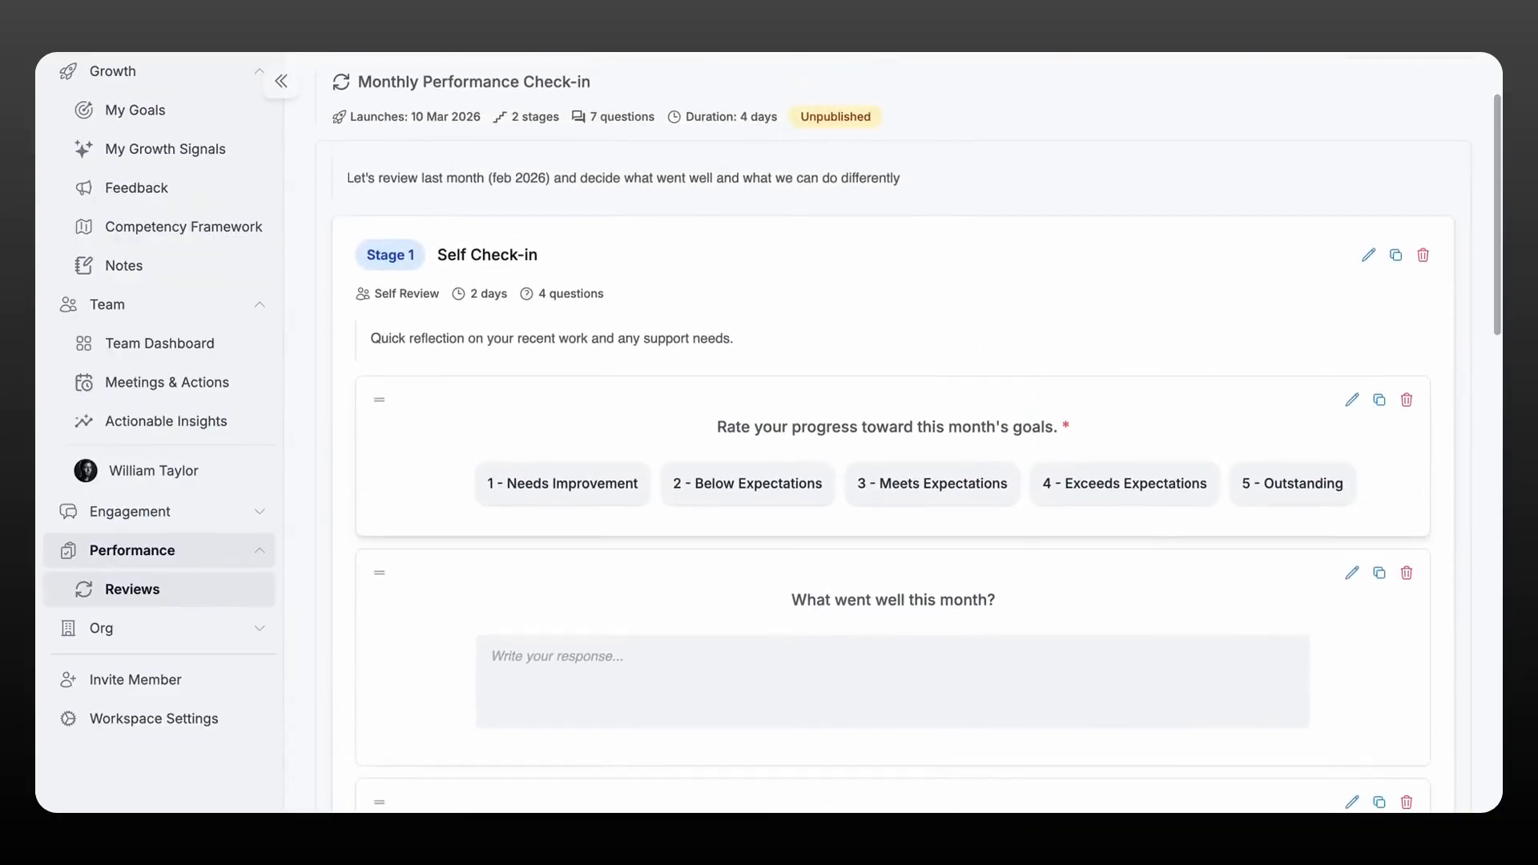
- Try Manager Review as the reviewer type for the Self Check-in stage, and close the stage editor without saving
click(1366, 256)
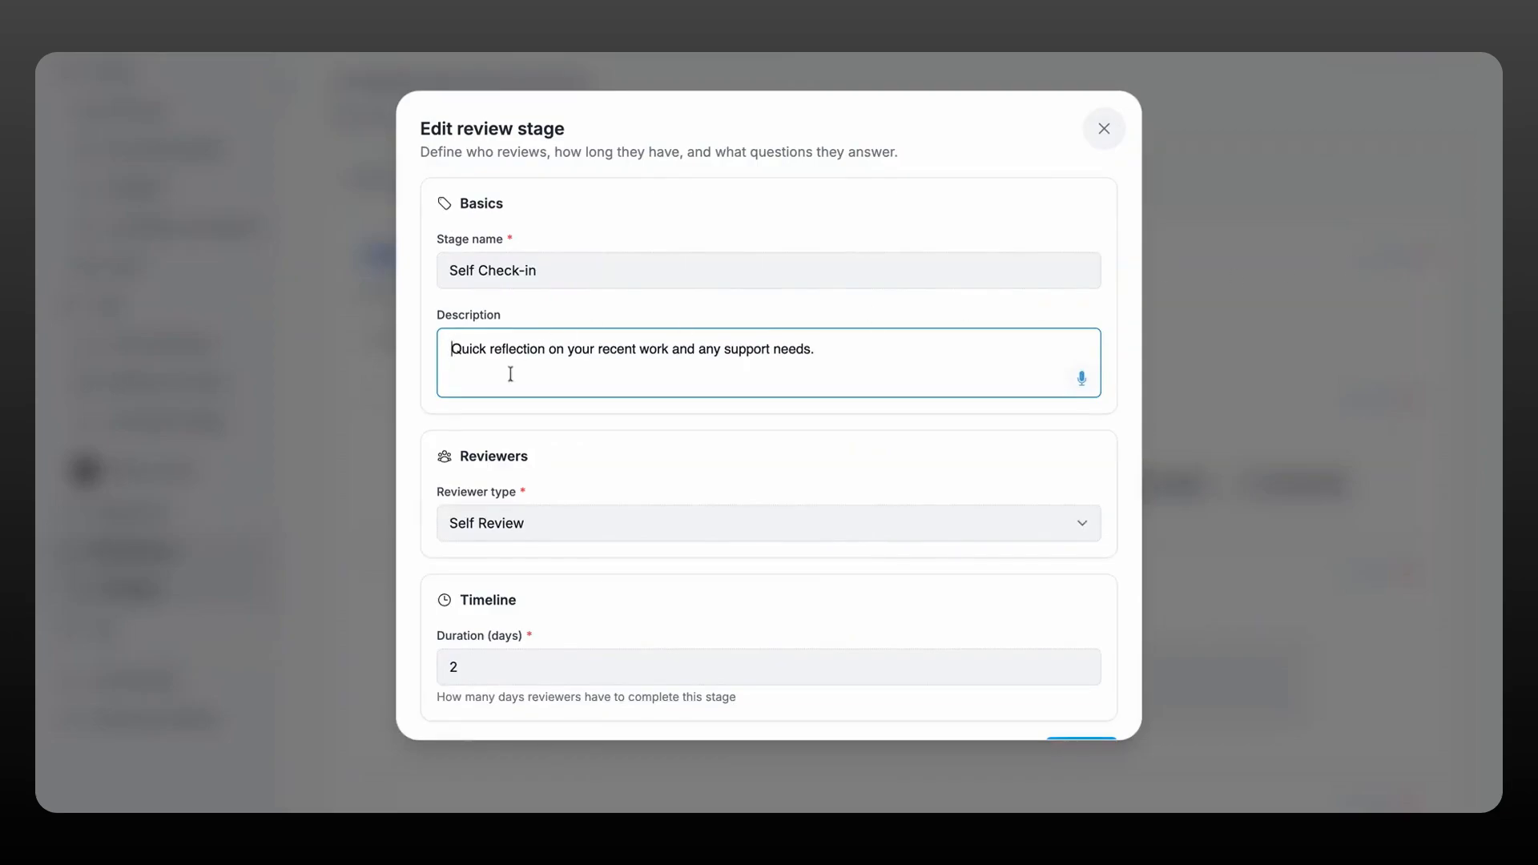
click(579, 533)
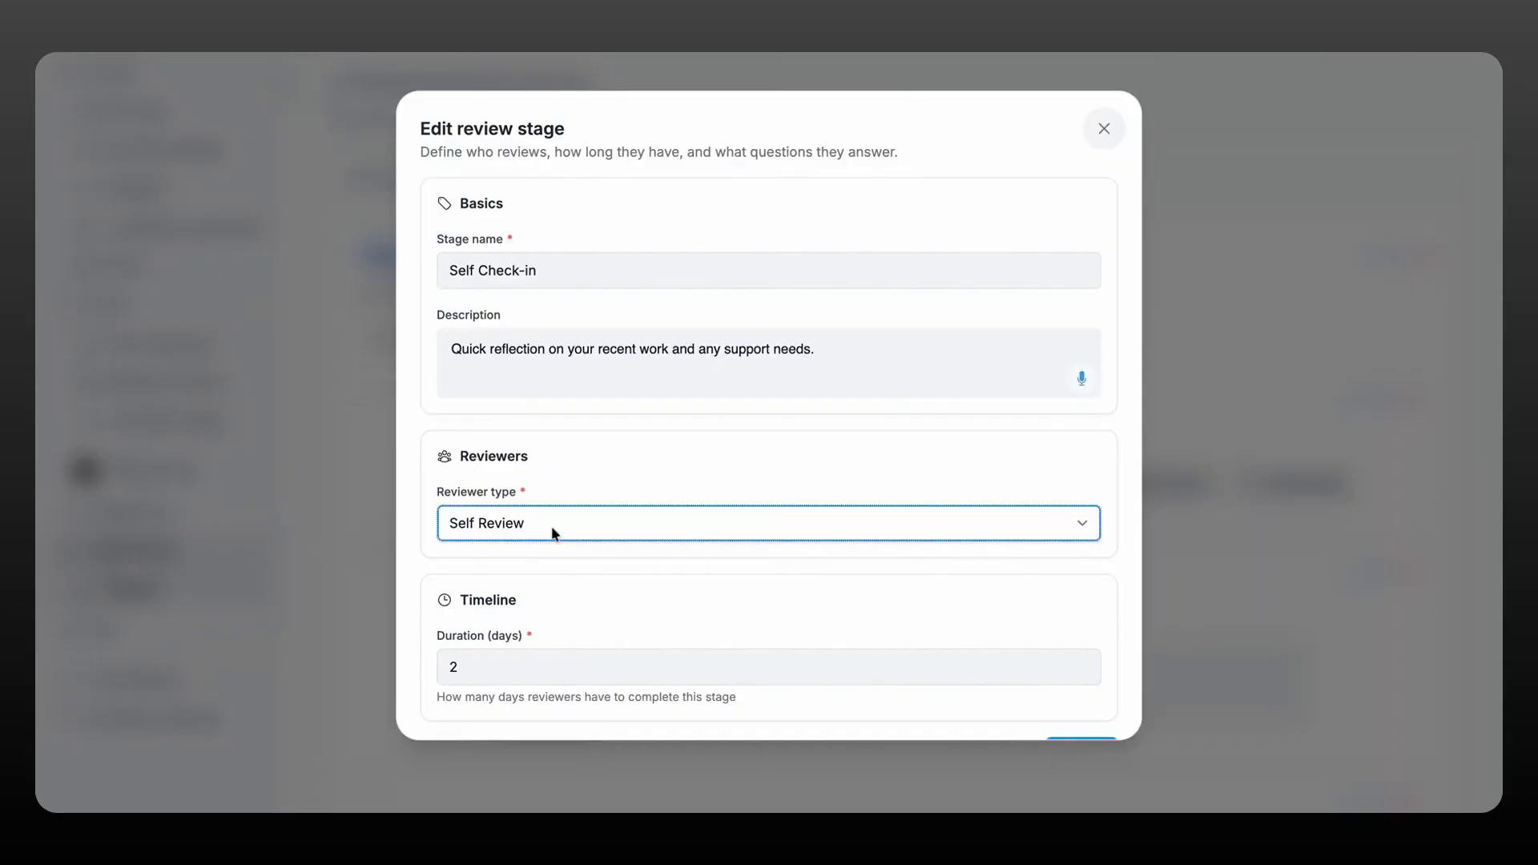
click(551, 529)
scroll(627, 572, down, 1)
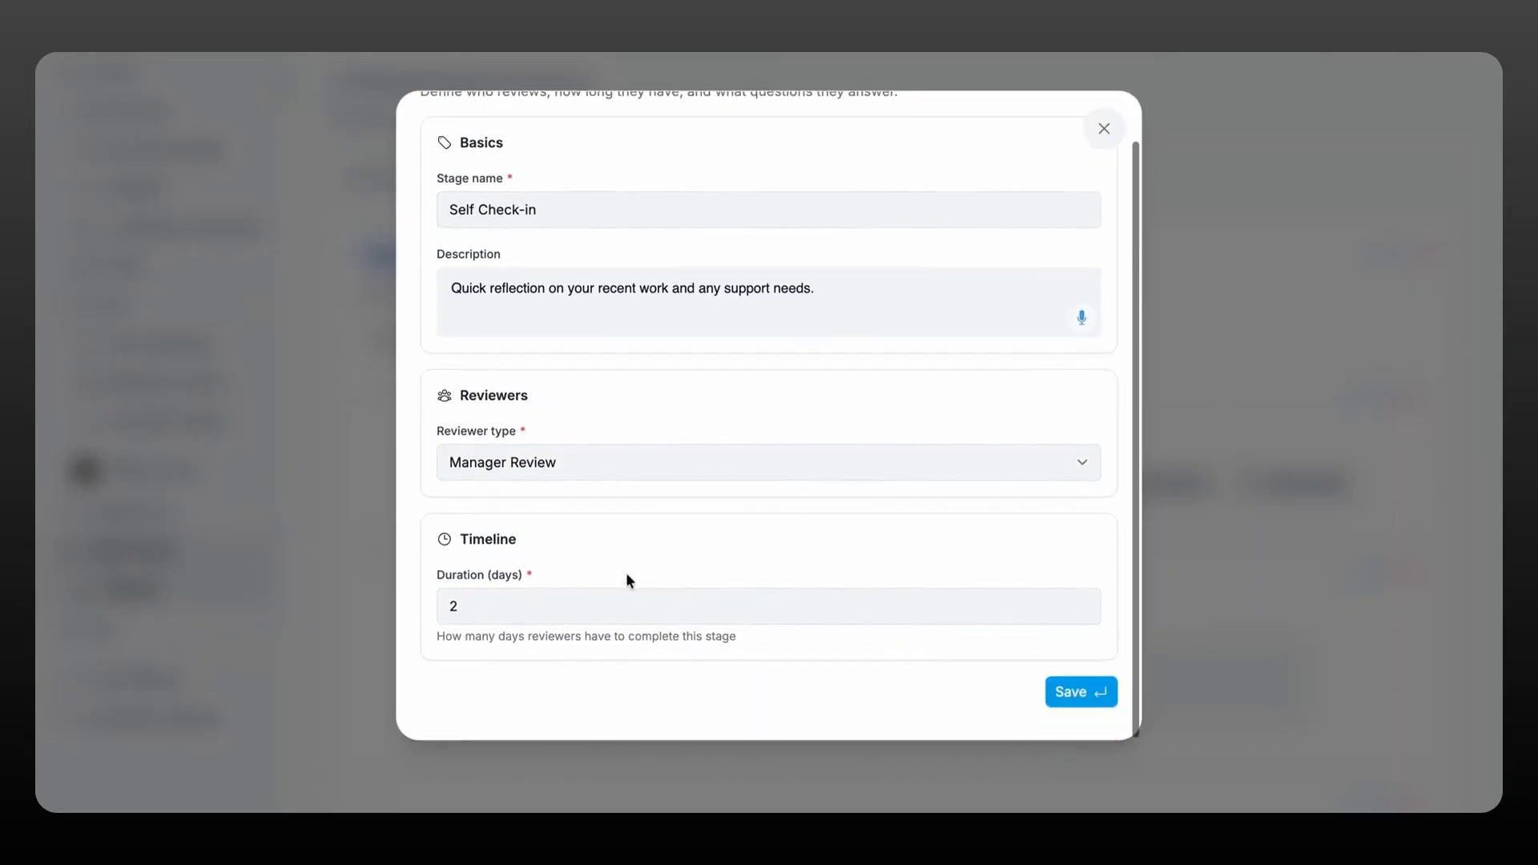
click(1095, 132)
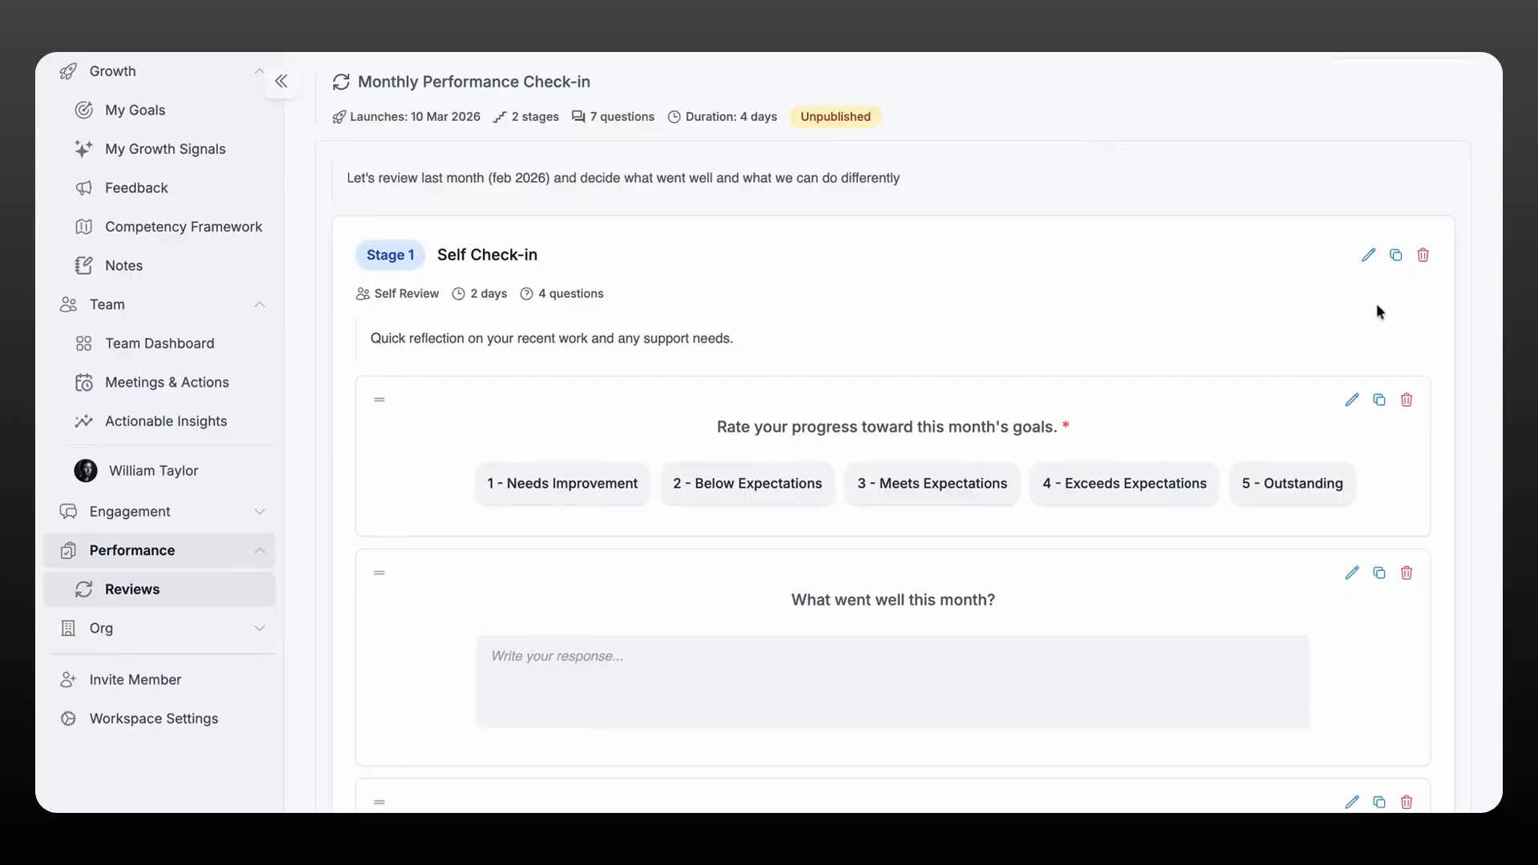
- Start adding a review stage after Manager Check-in, with Panel Review as the reviewer type
scroll(1225, 421, down, 10)
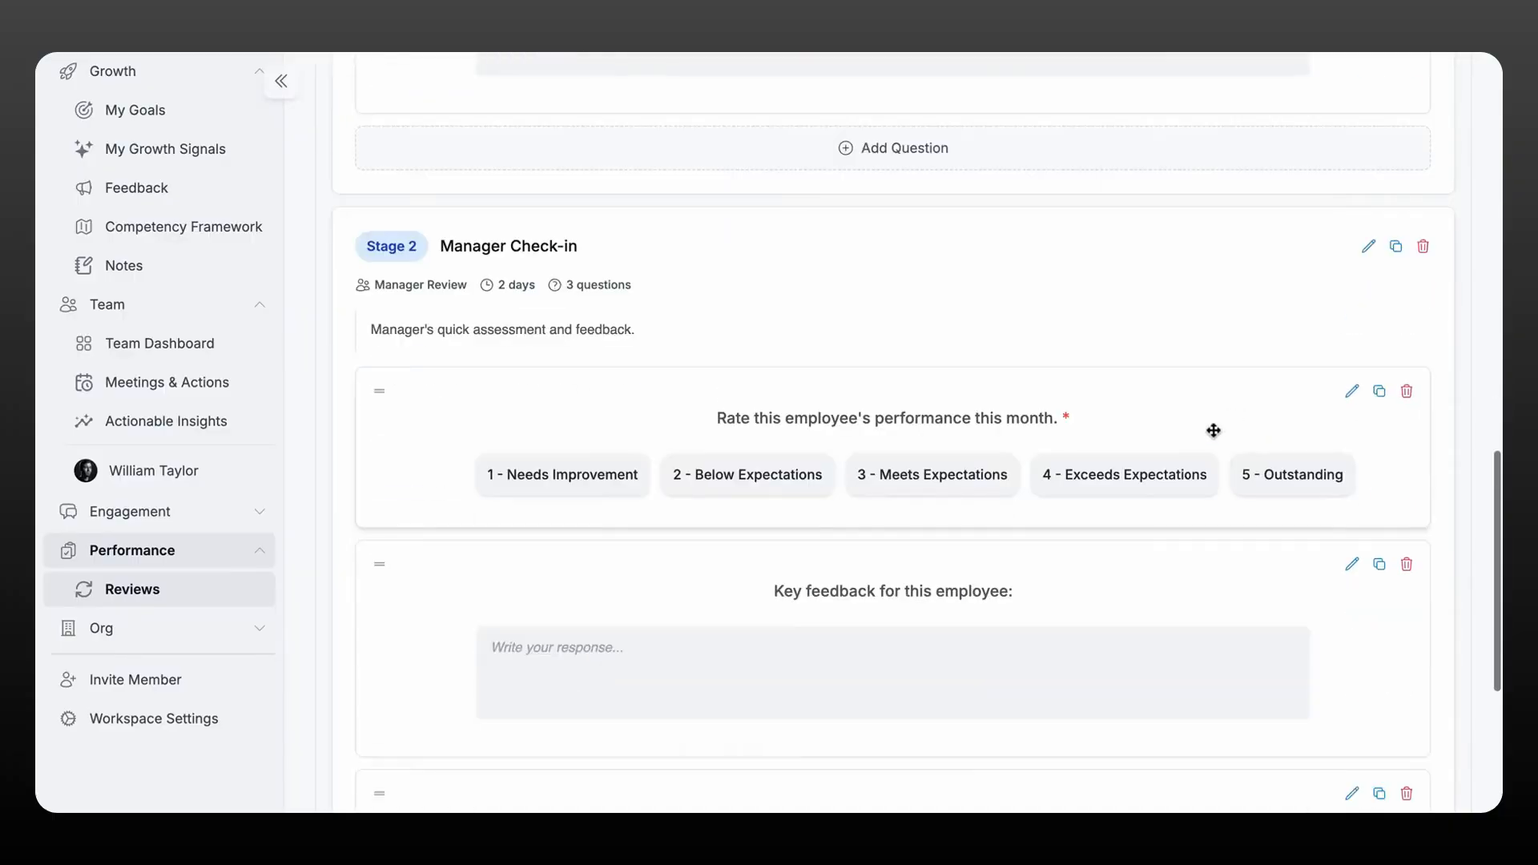
scroll(817, 712, down, 5)
click(876, 729)
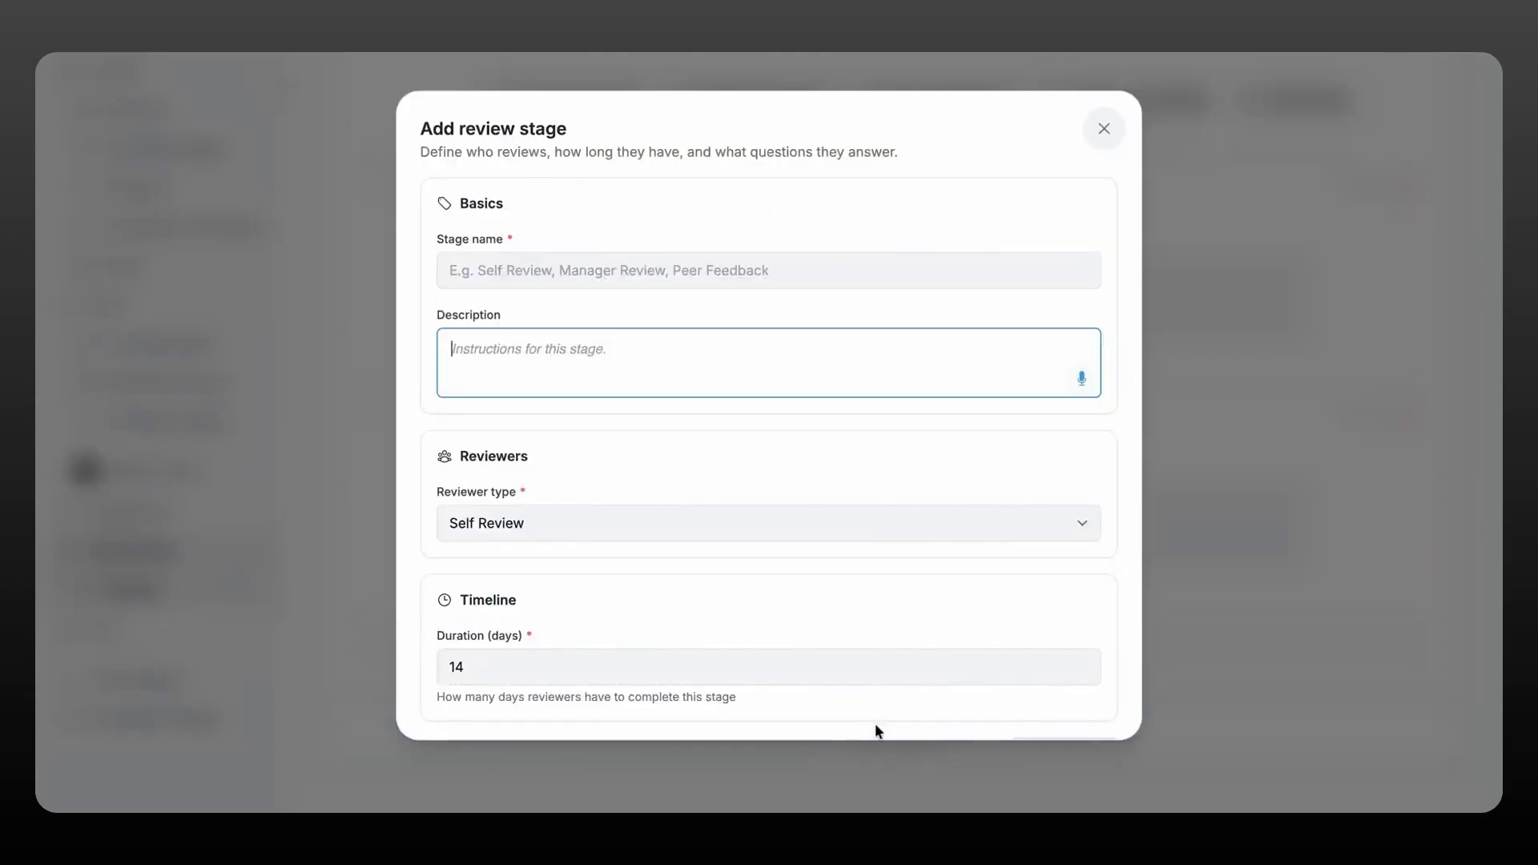
click(589, 532)
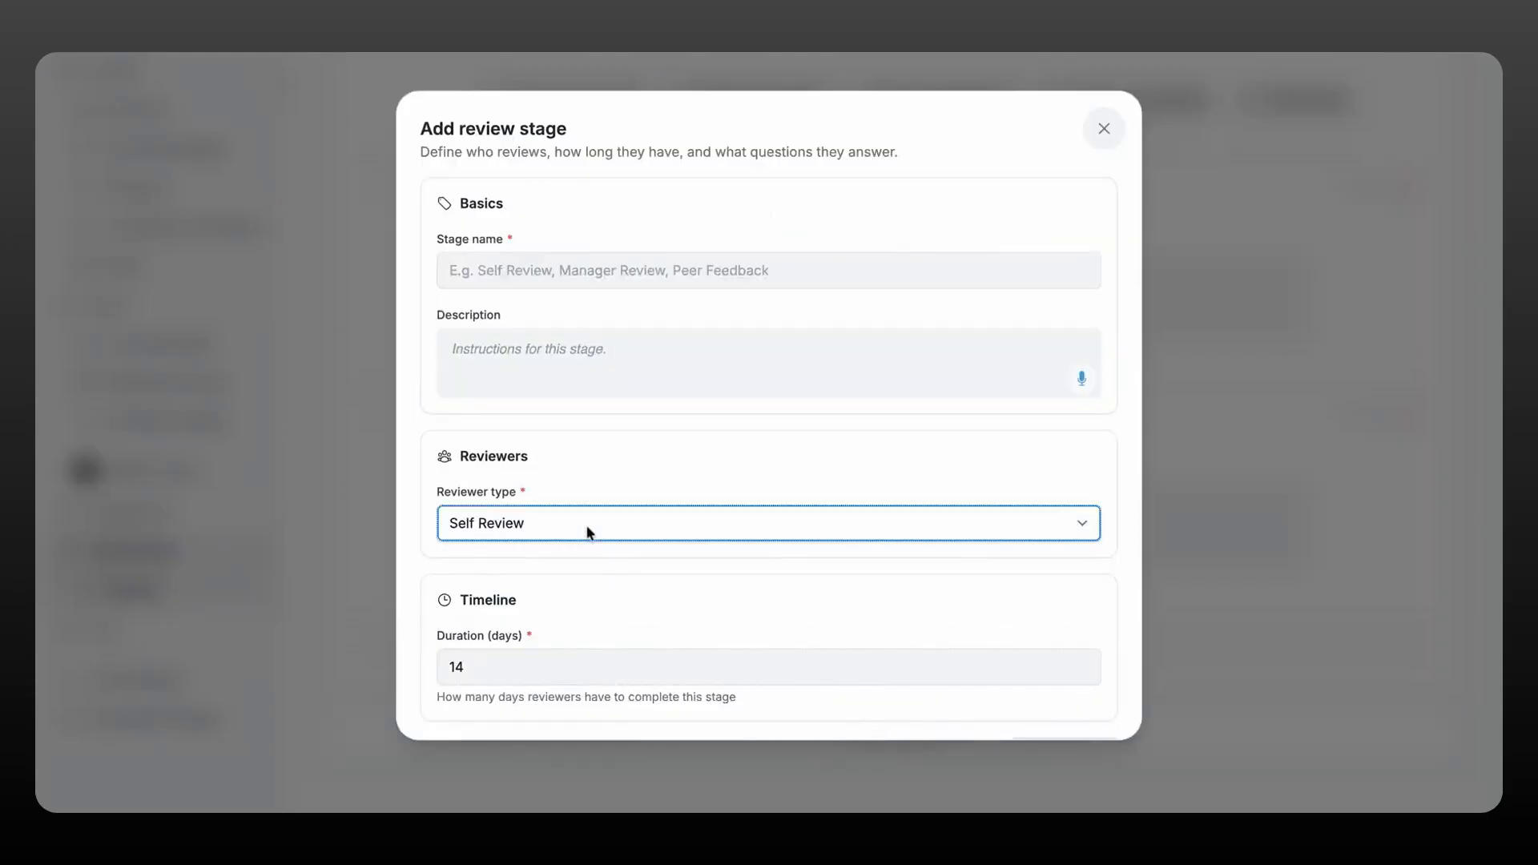
click(603, 582)
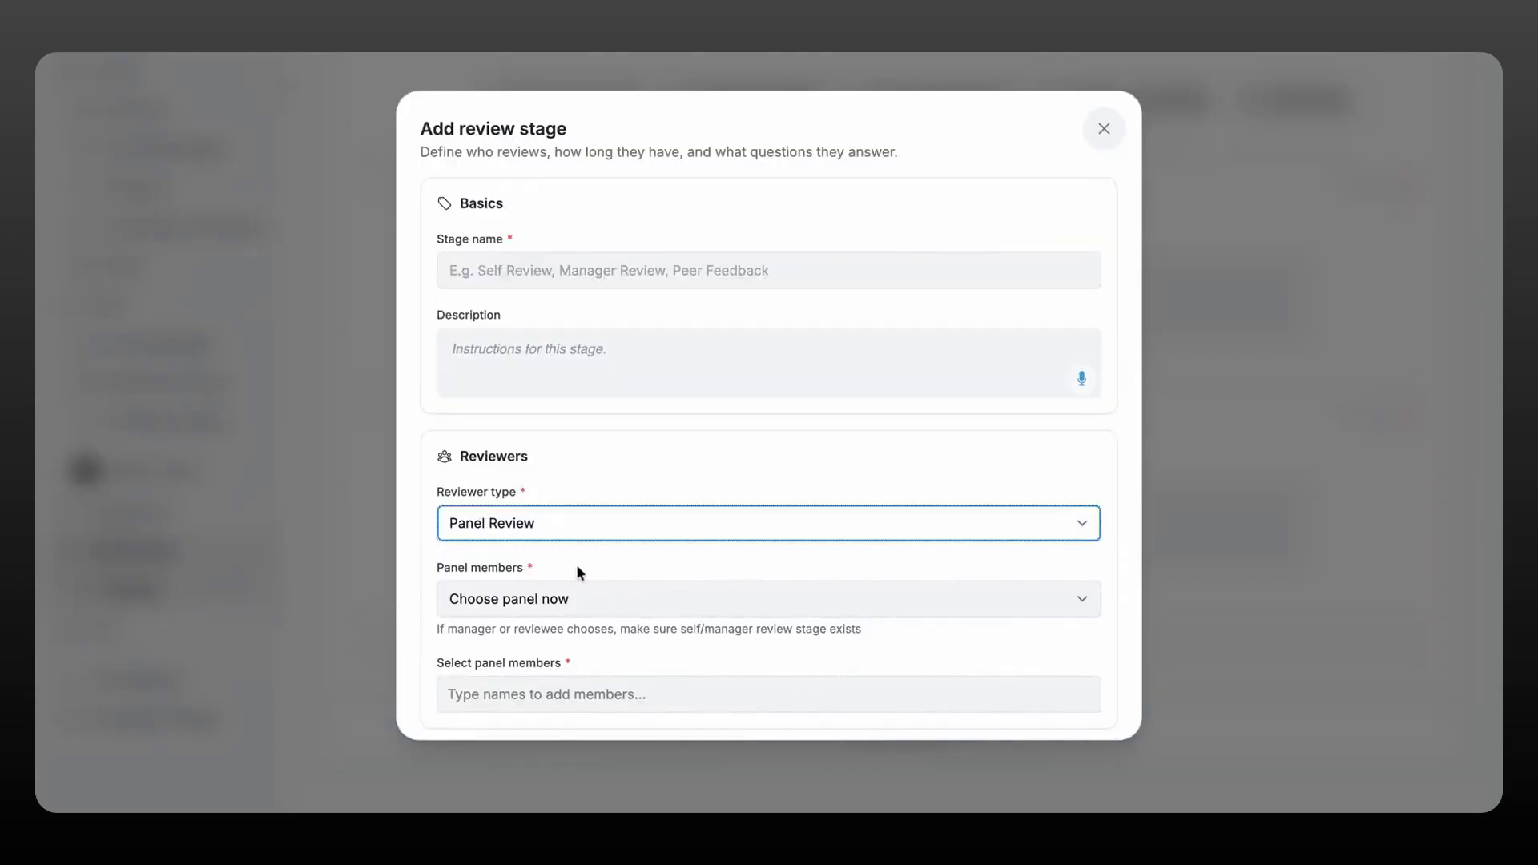
- Step through the panel member options to "Manager or reviewee chooses later", and discard the new stage
scroll(584, 554, down, 3)
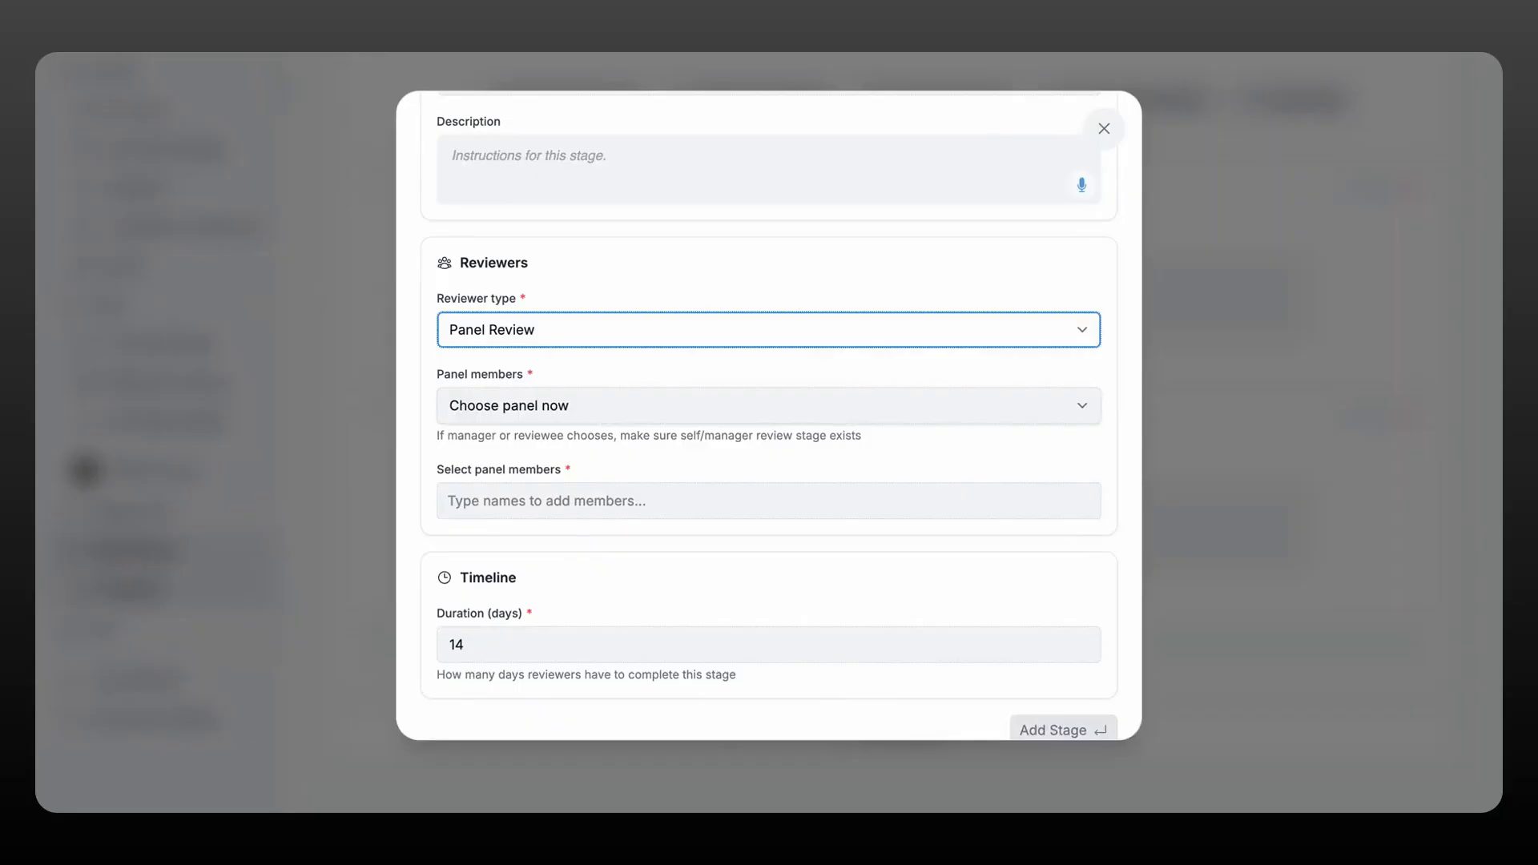
click(608, 406)
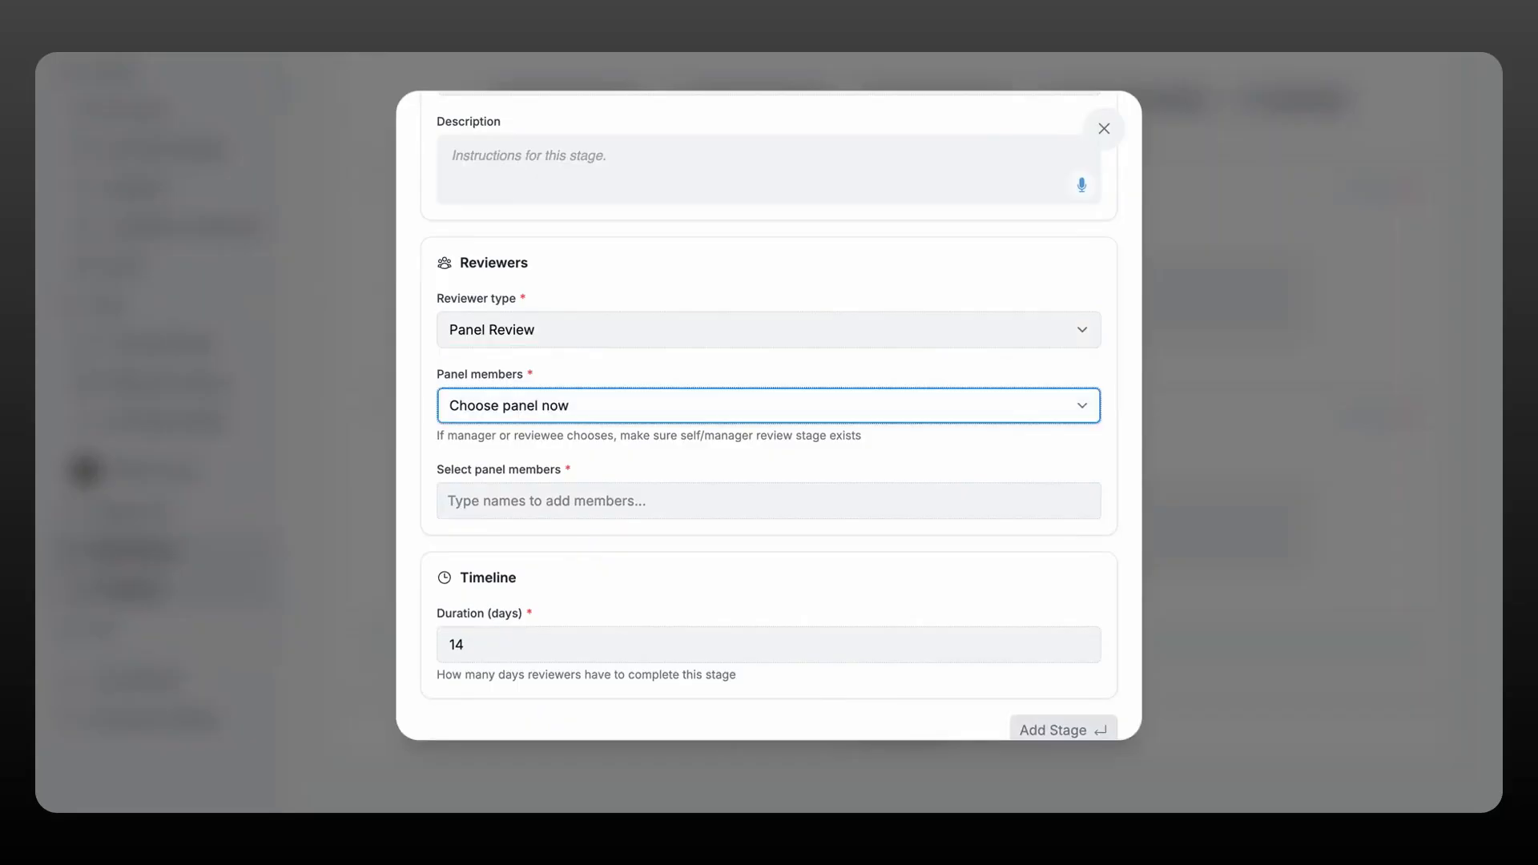
key(Down)
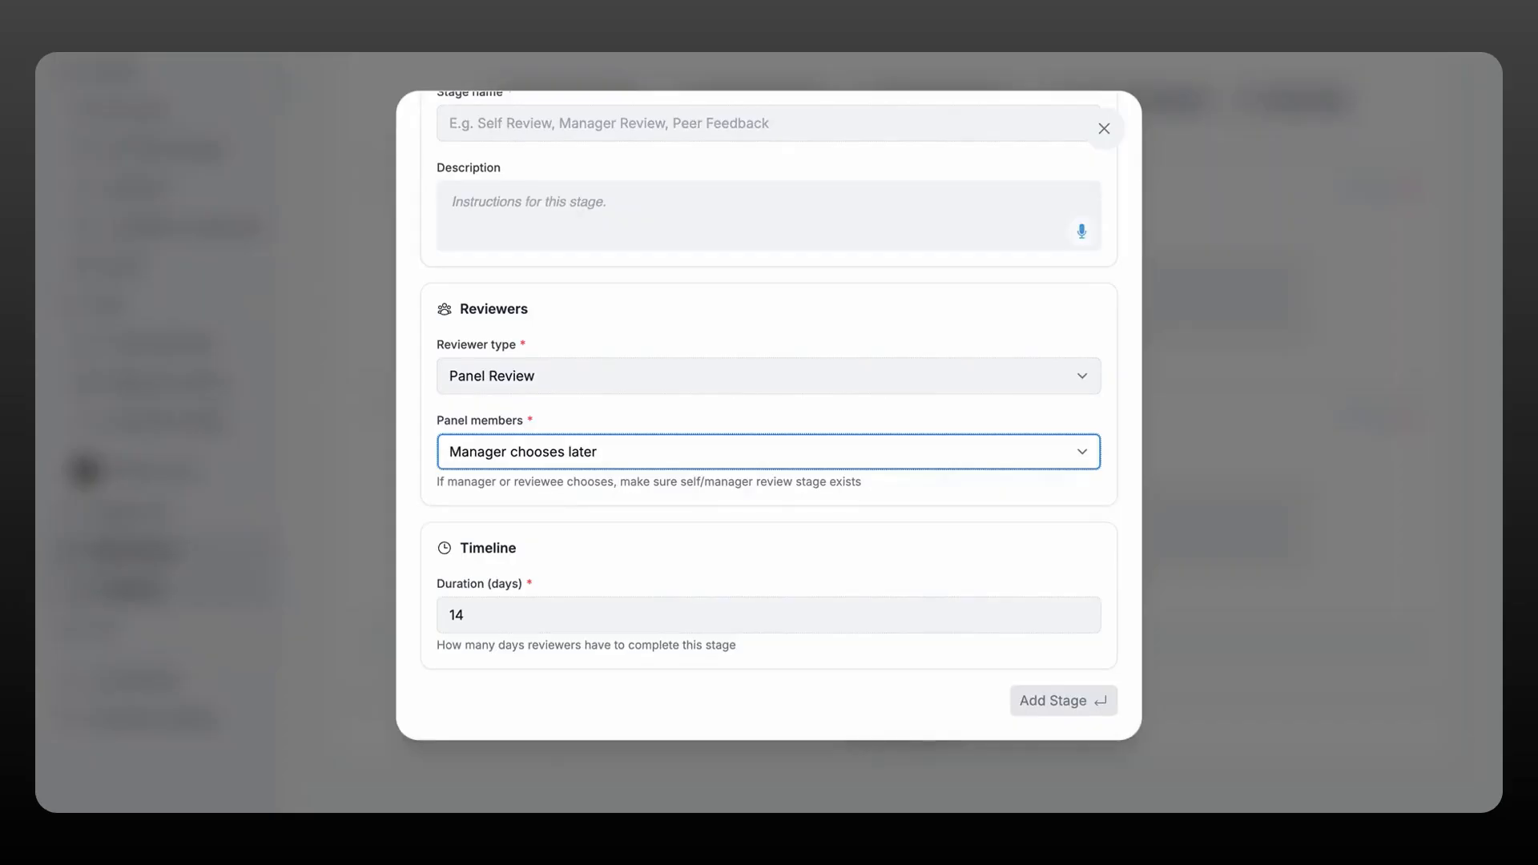
key(Down)
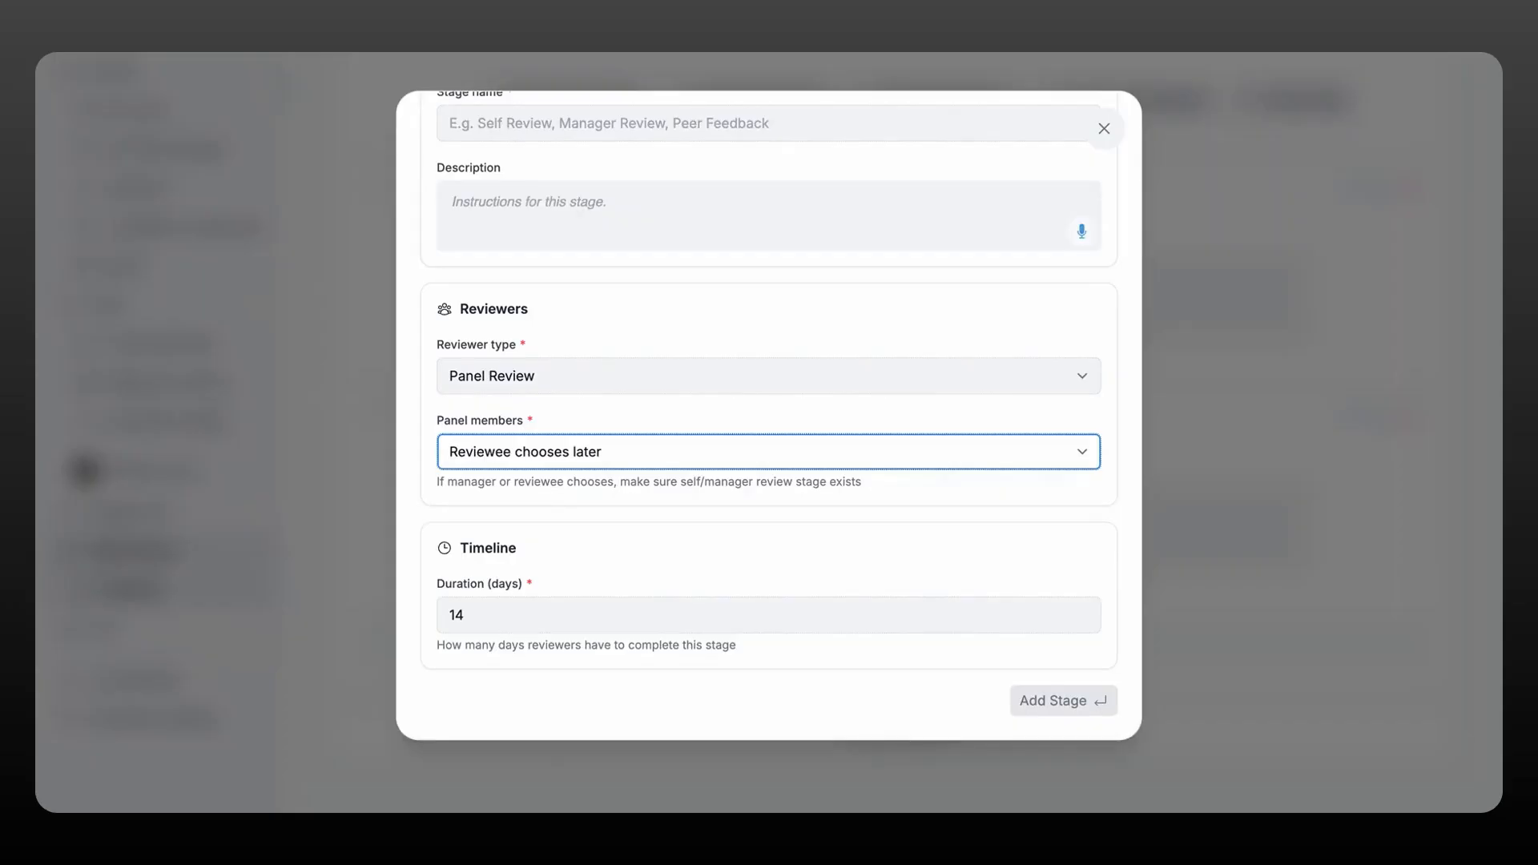
key(Down)
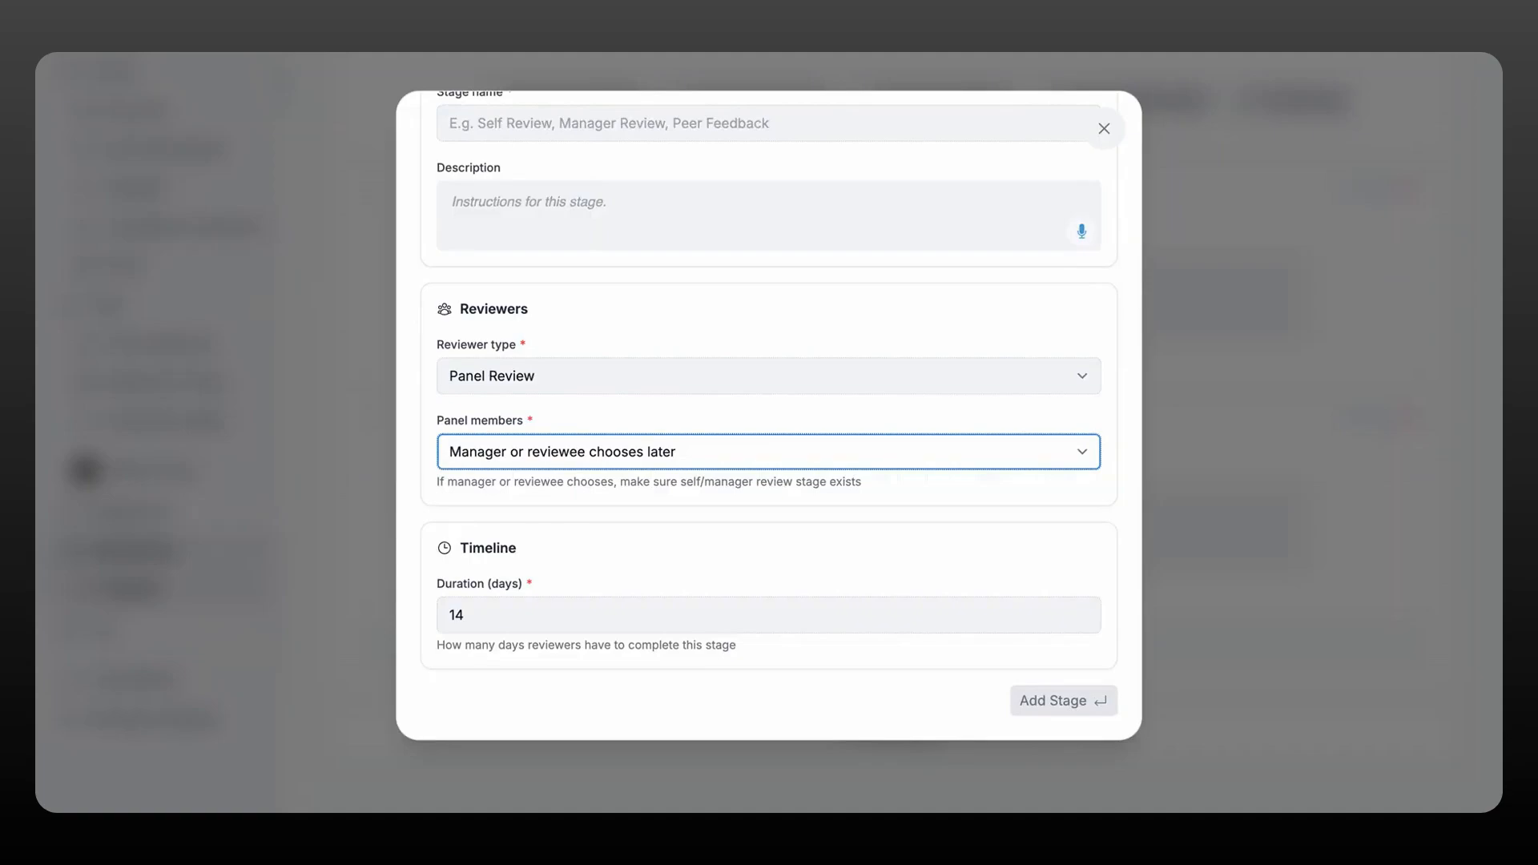
click(604, 549)
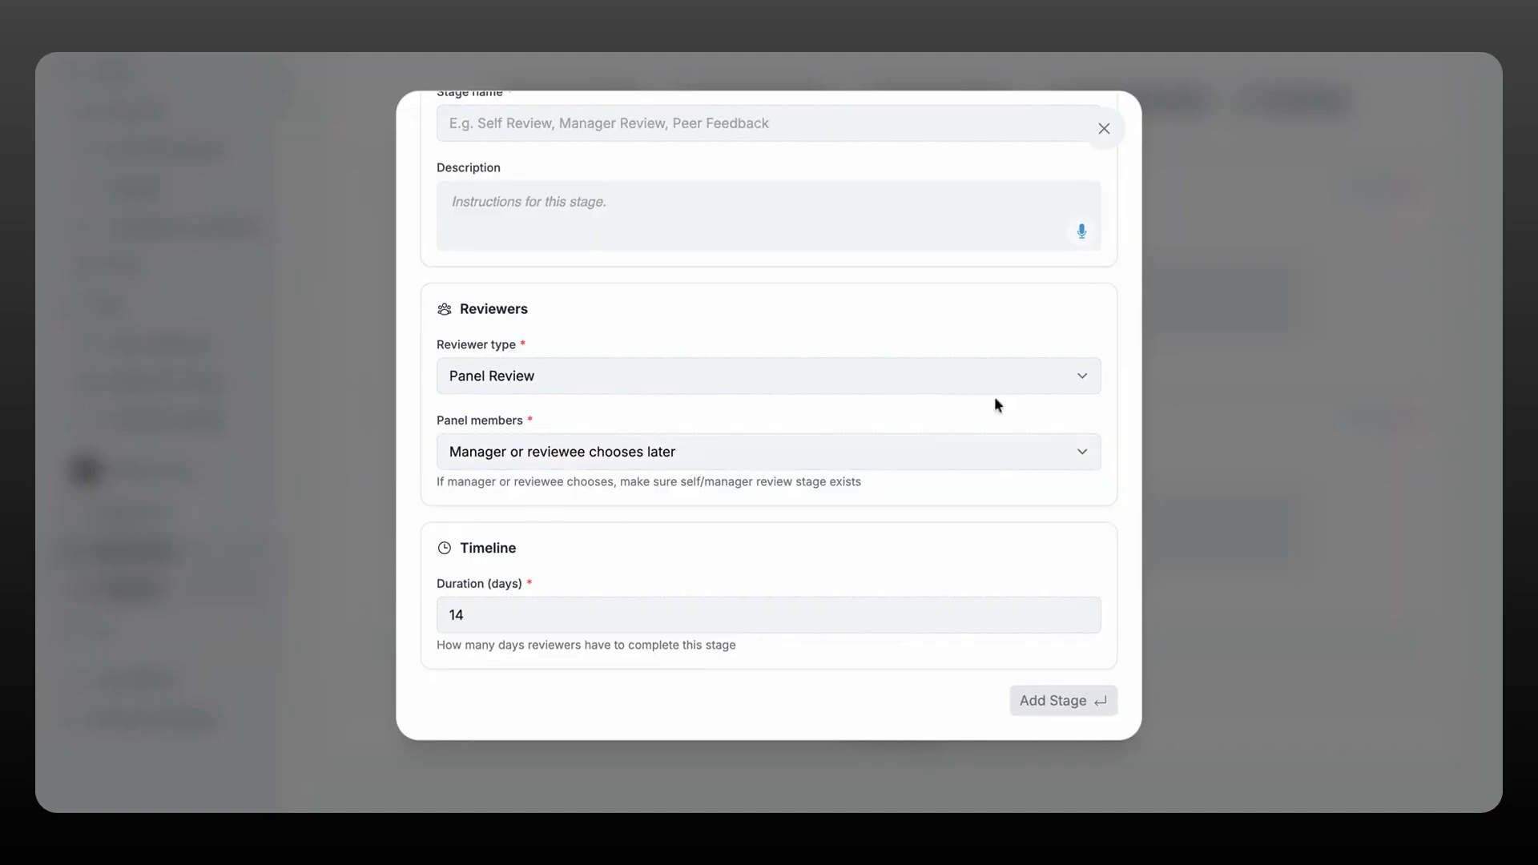
click(1110, 134)
- Open the Monthly Performance Check-in's review cycle settings and enable repeating the review cycle
scroll(1366, 263, up, 20)
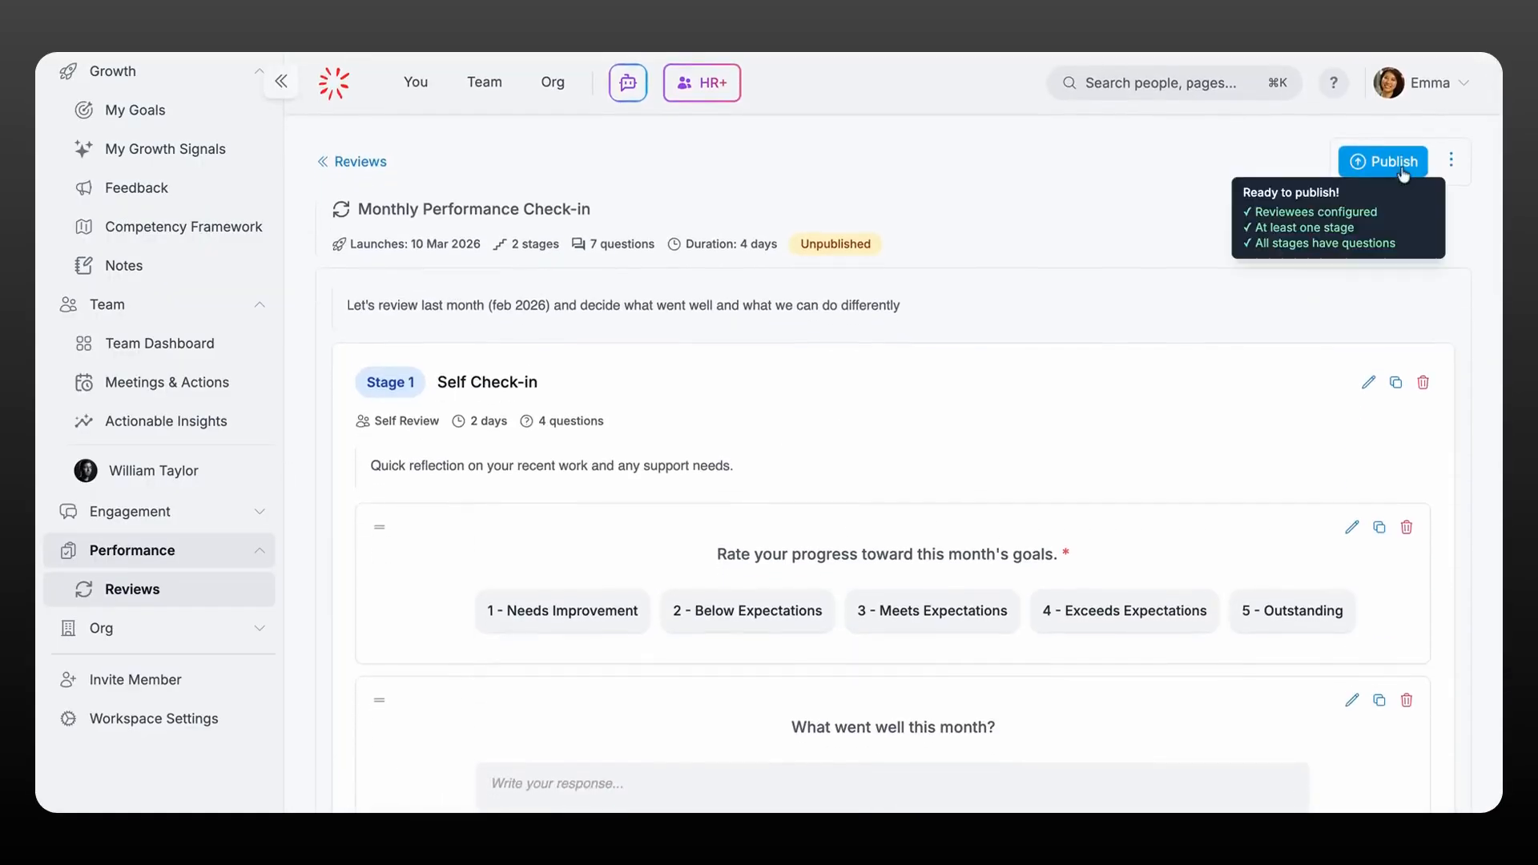
click(1450, 160)
click(1374, 203)
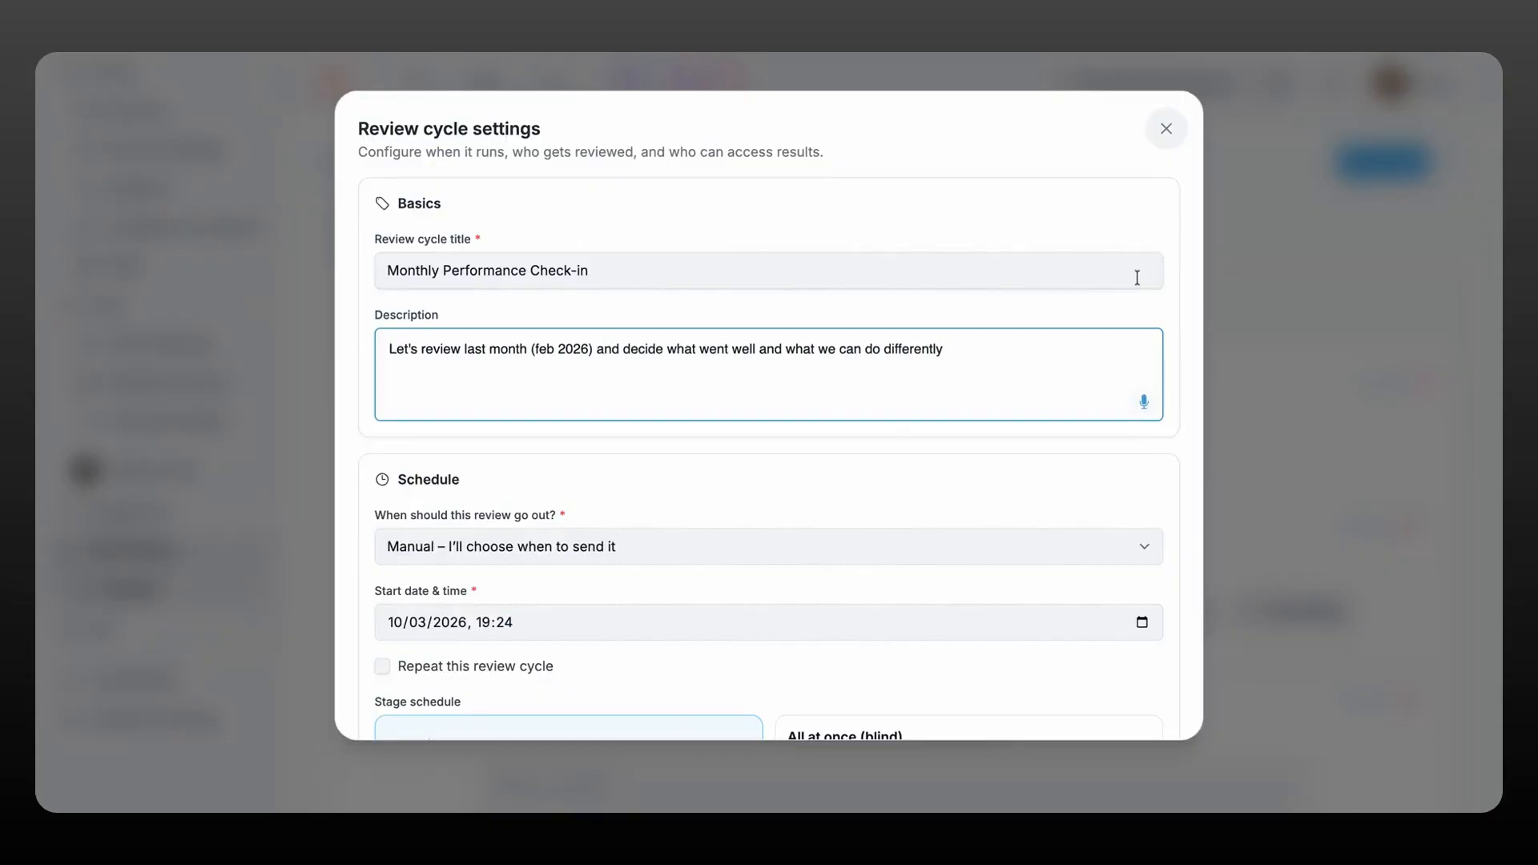
scroll(601, 477, down, 2)
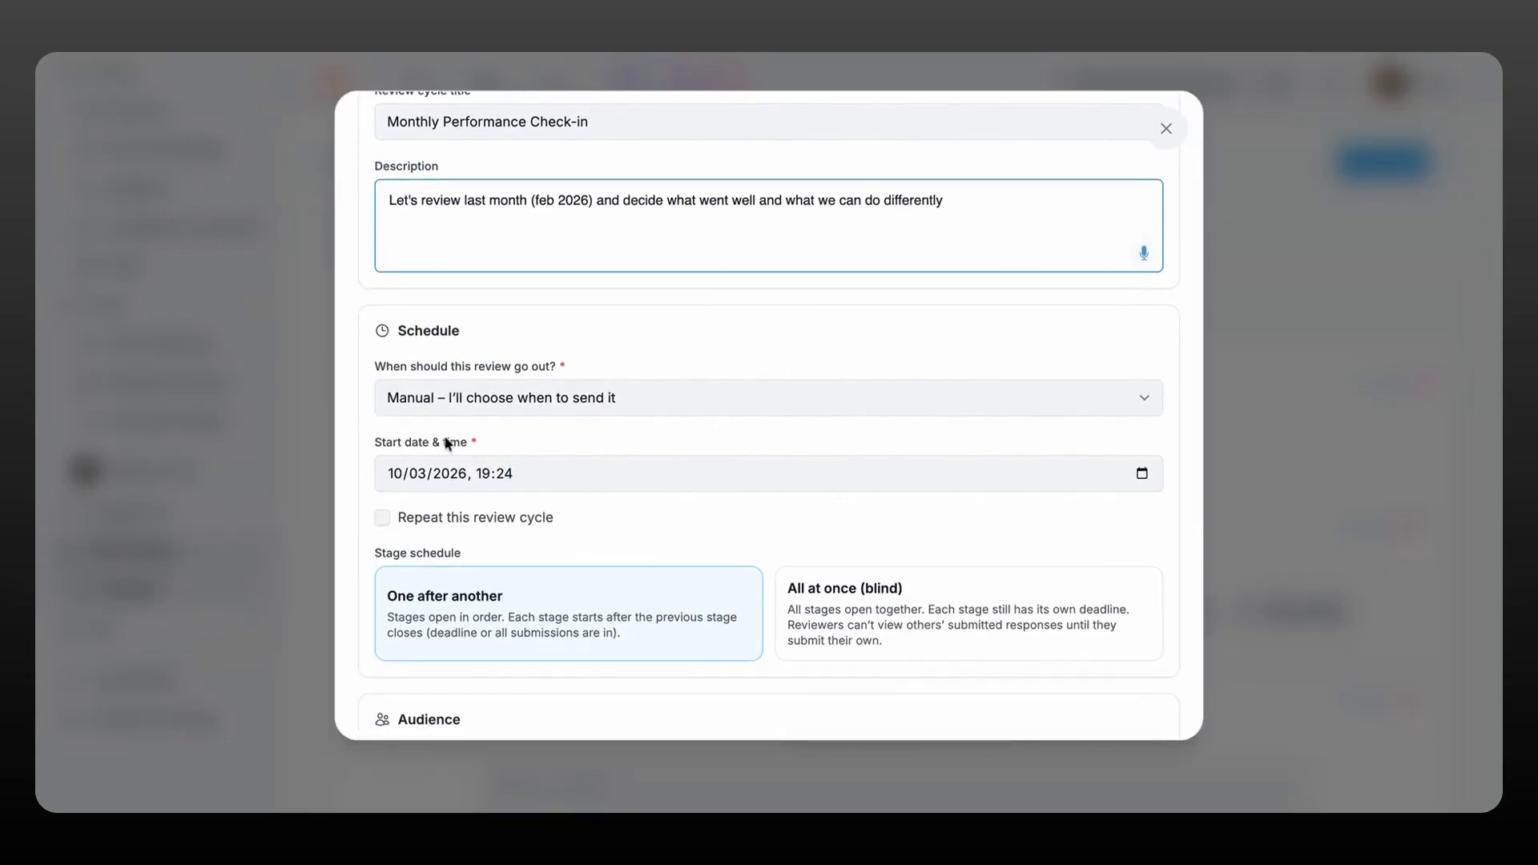
click(574, 400)
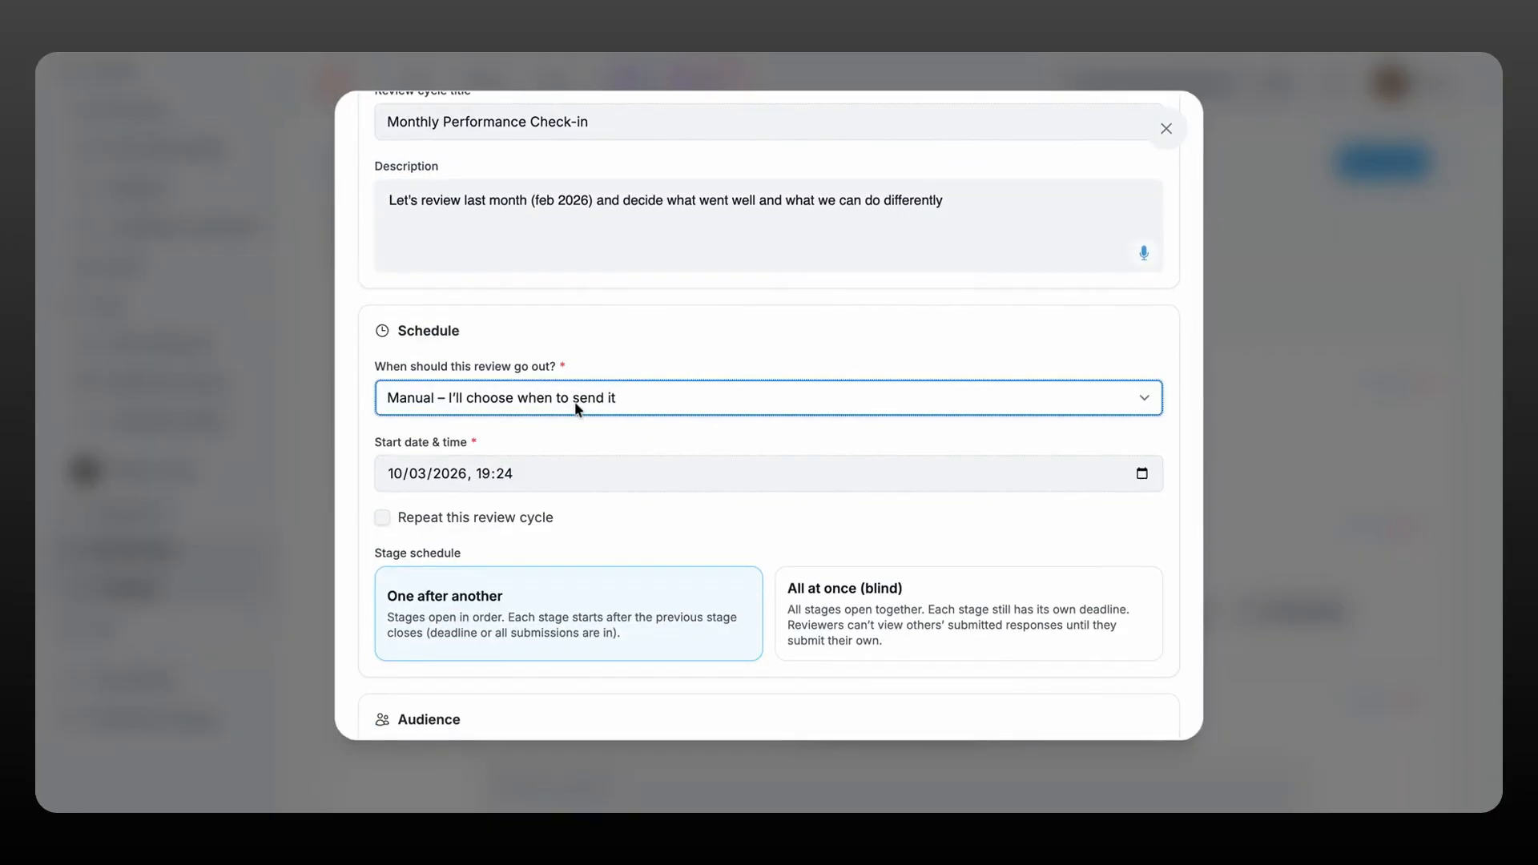
click(383, 518)
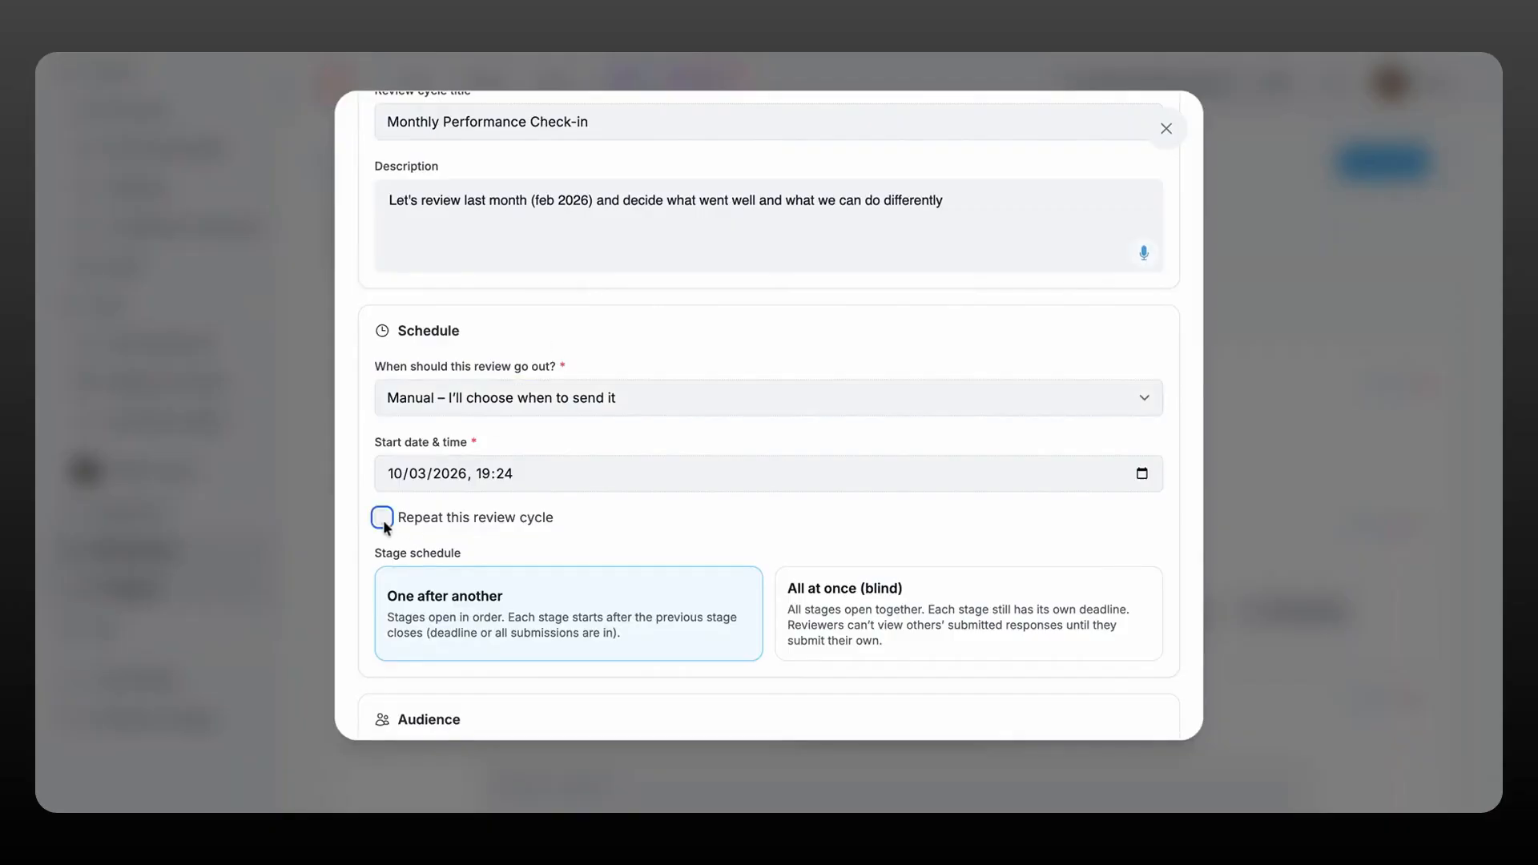
- Try "30 days into onboarding" as the time the review goes out, and restore the manual option
click(559, 408)
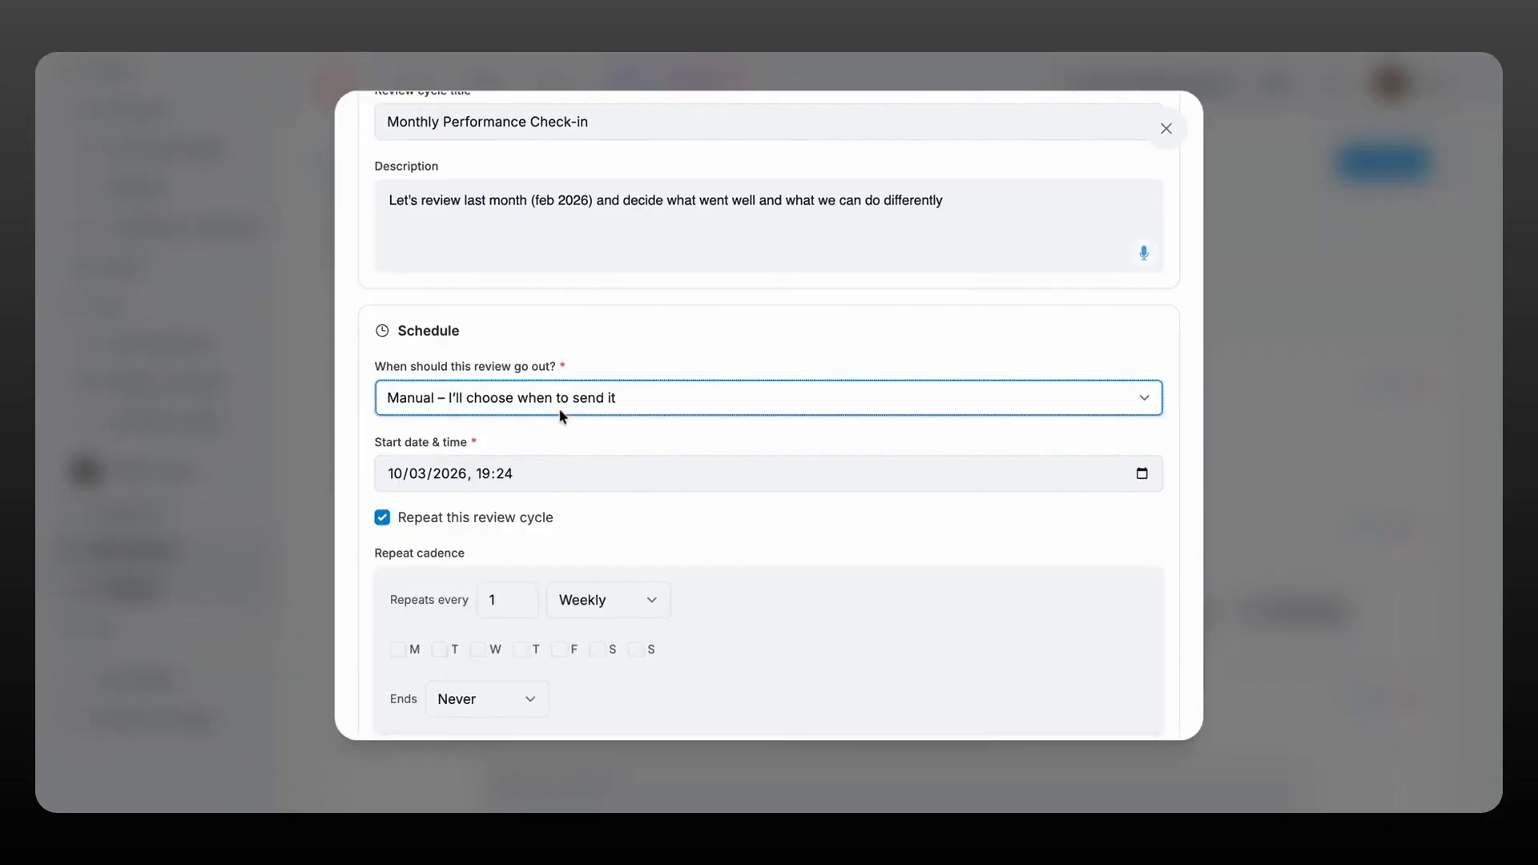
click(559, 407)
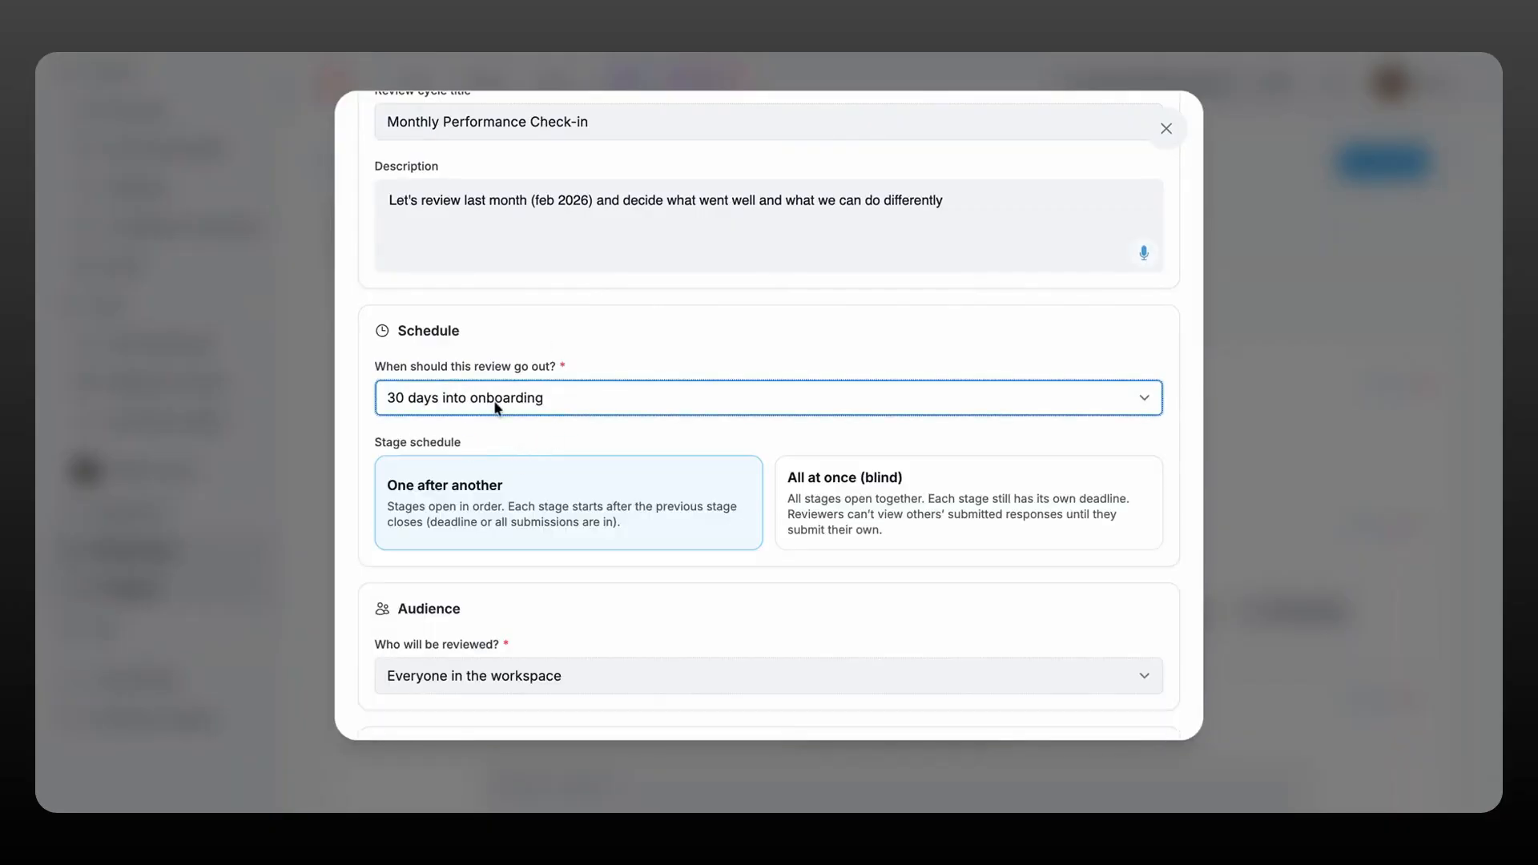
key(Up)
- Set the review audience to people in specific departments and the stage schedule to All at once (blind)
scroll(551, 516, down, 6)
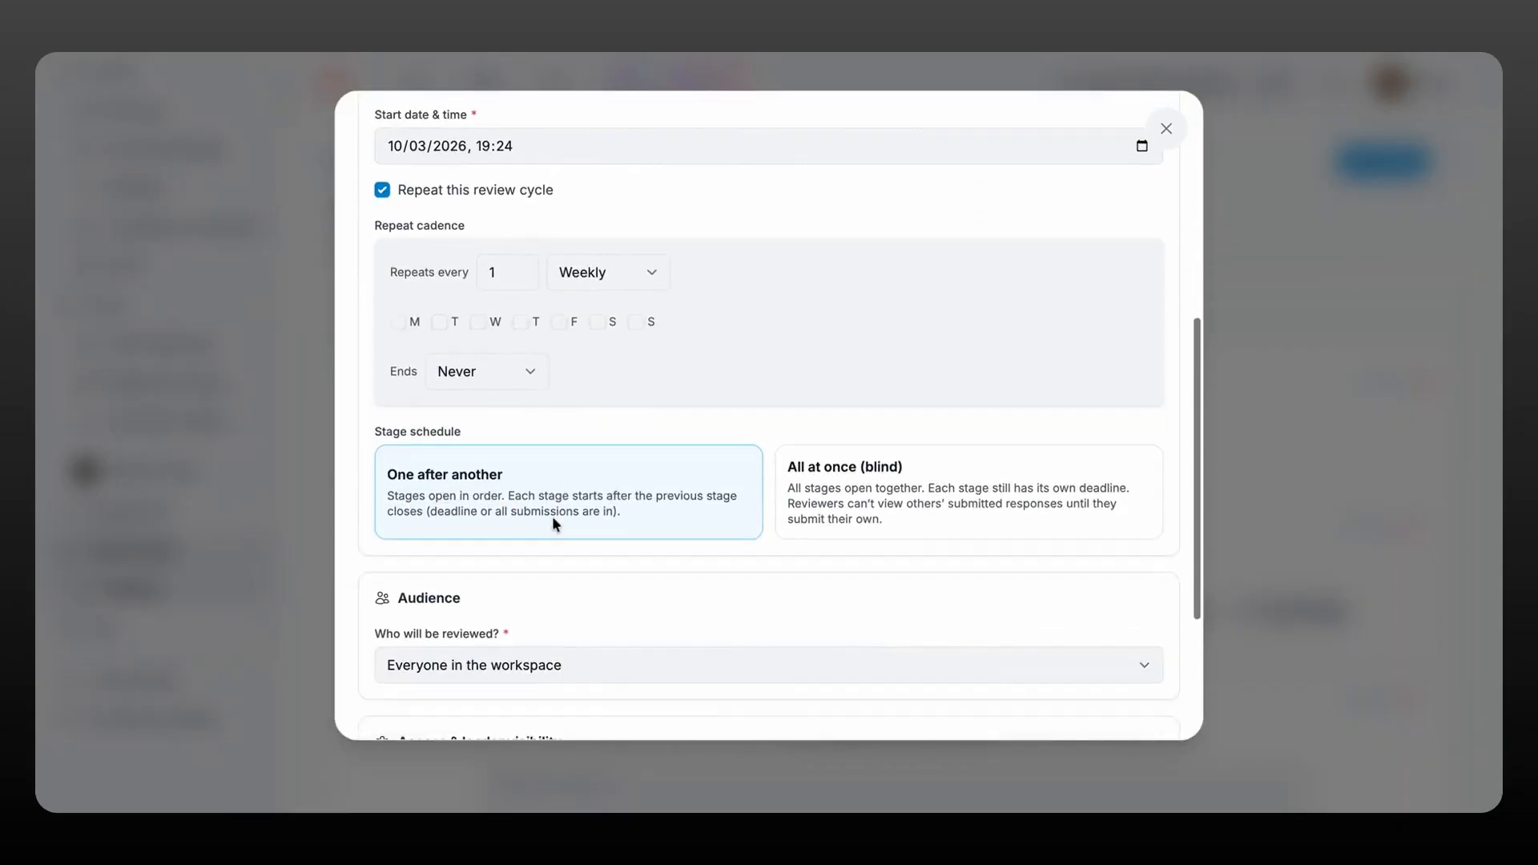
click(480, 465)
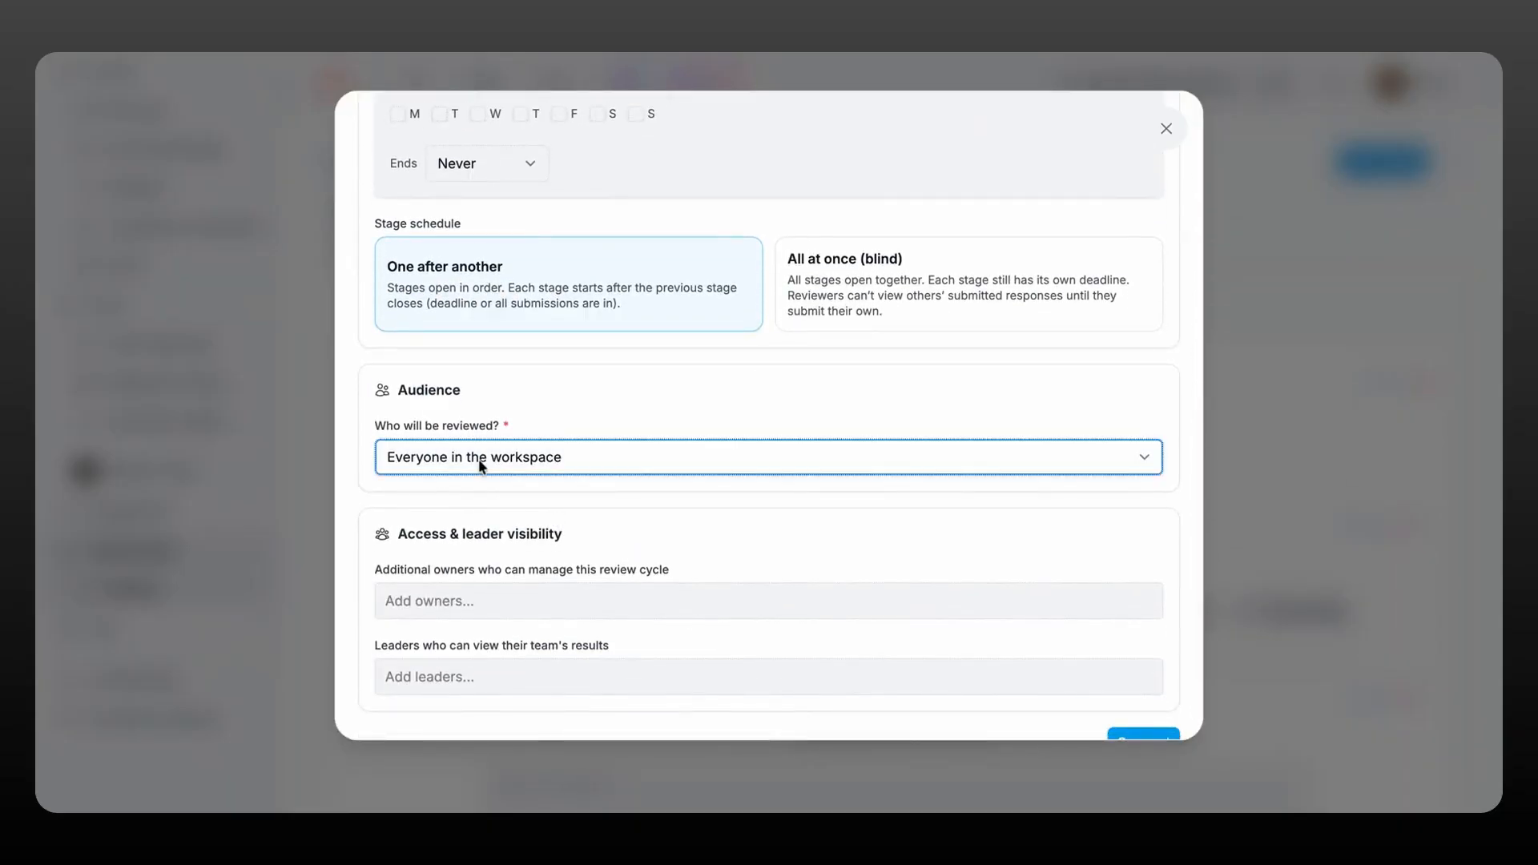
key(Down)
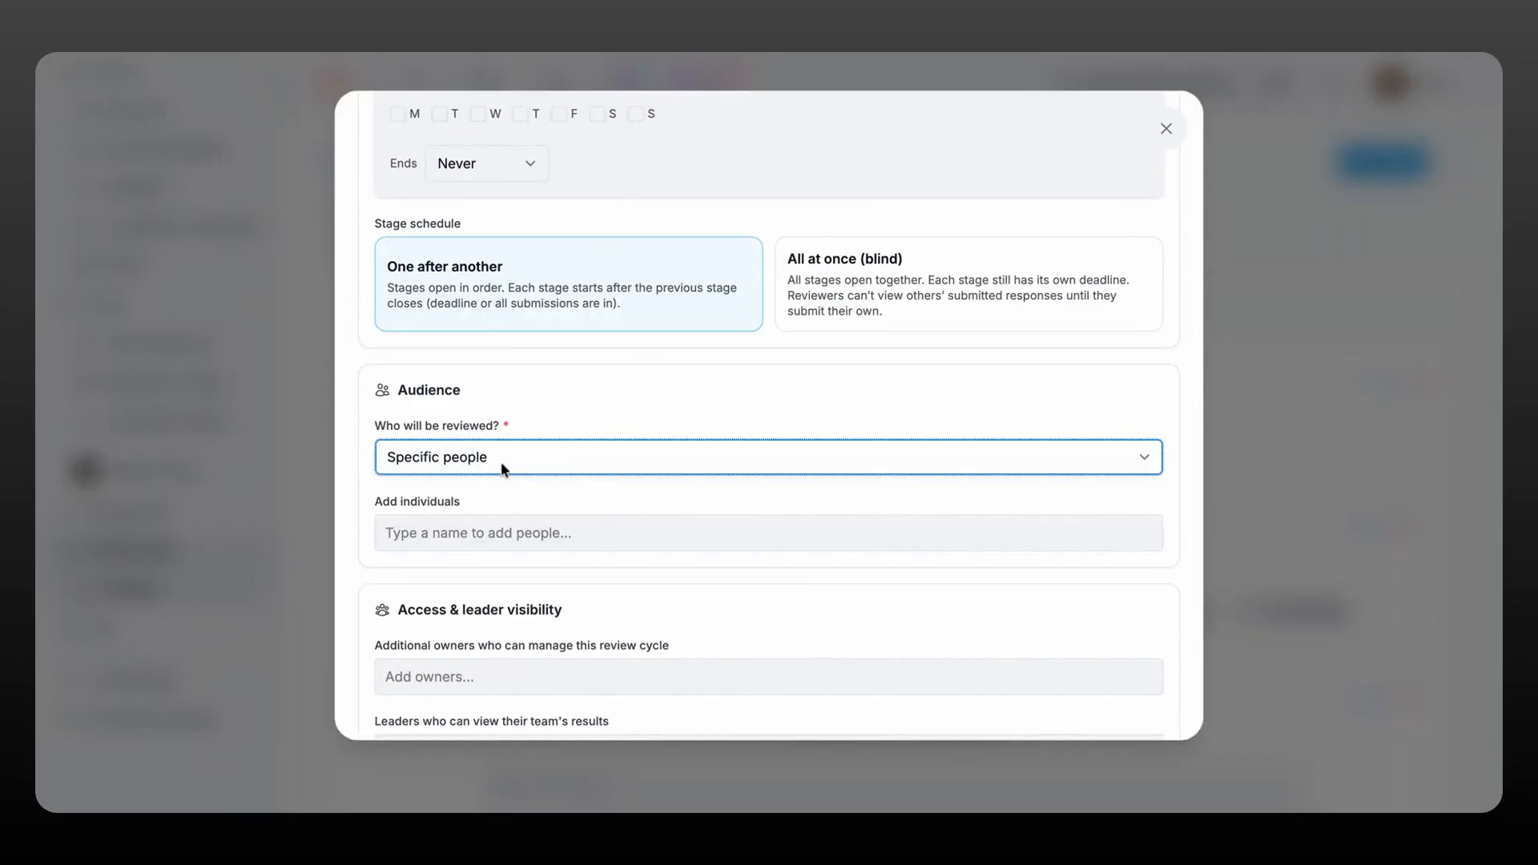
key(Down)
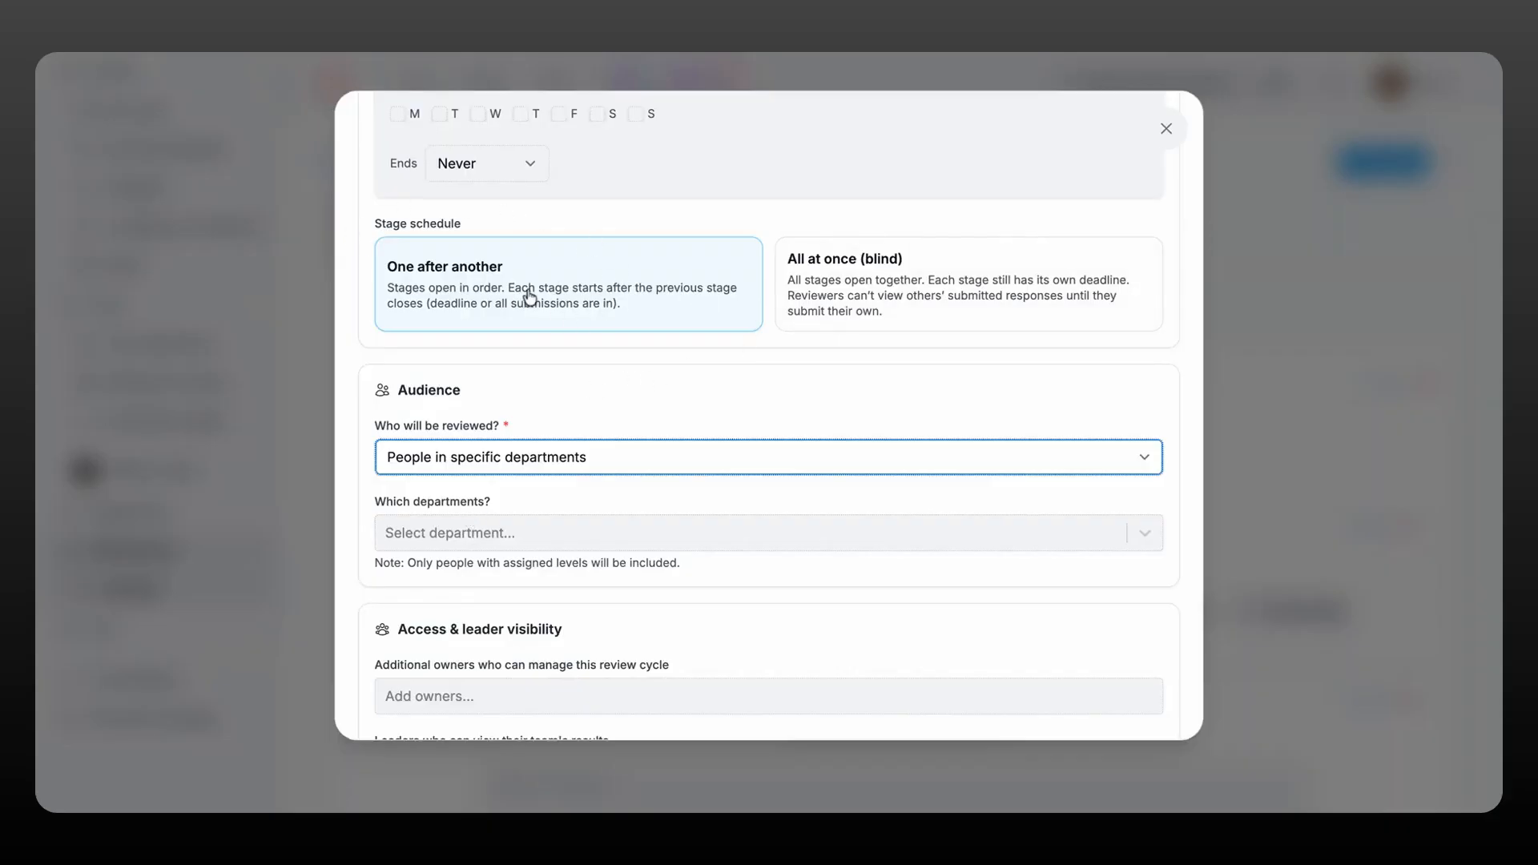
scroll(528, 298, up, 1)
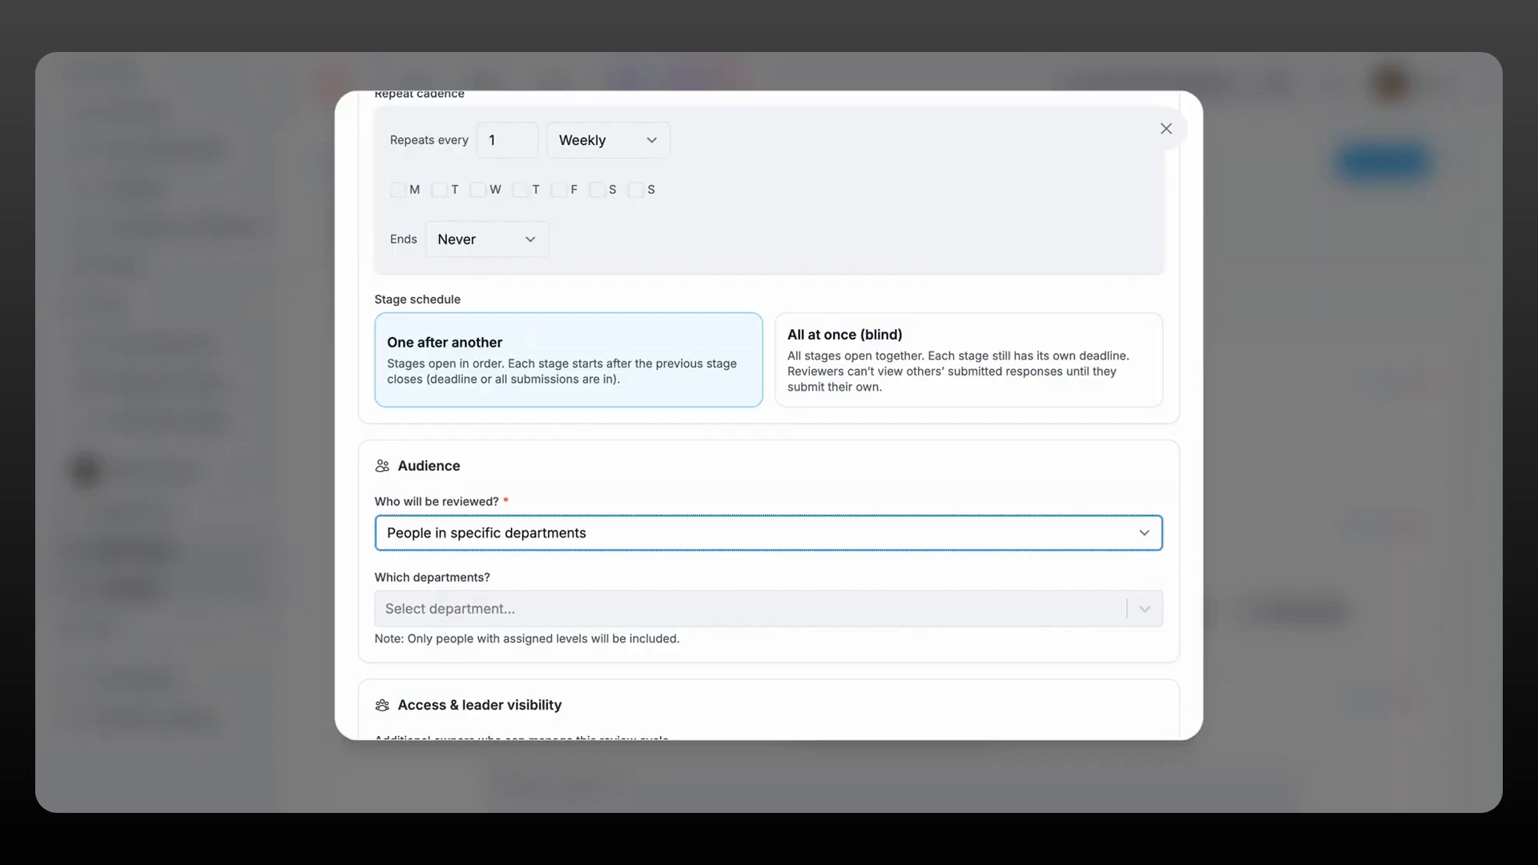
click(857, 381)
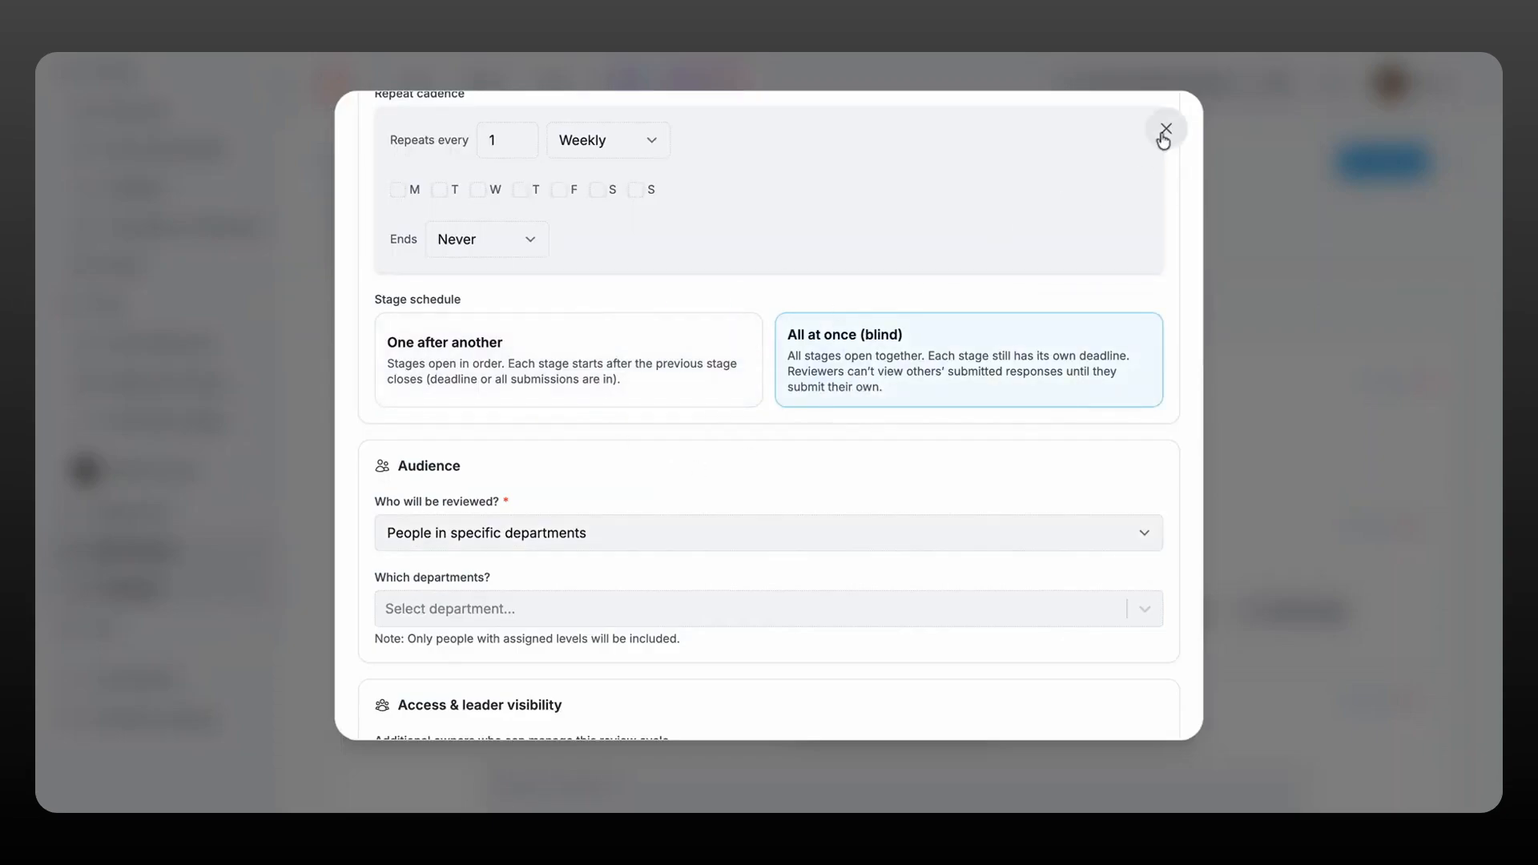
- Add the Director of Sales as an additional cycle owner and the engineering manager as a leader who can view their team's results
scroll(829, 511, down, 3)
click(478, 559)
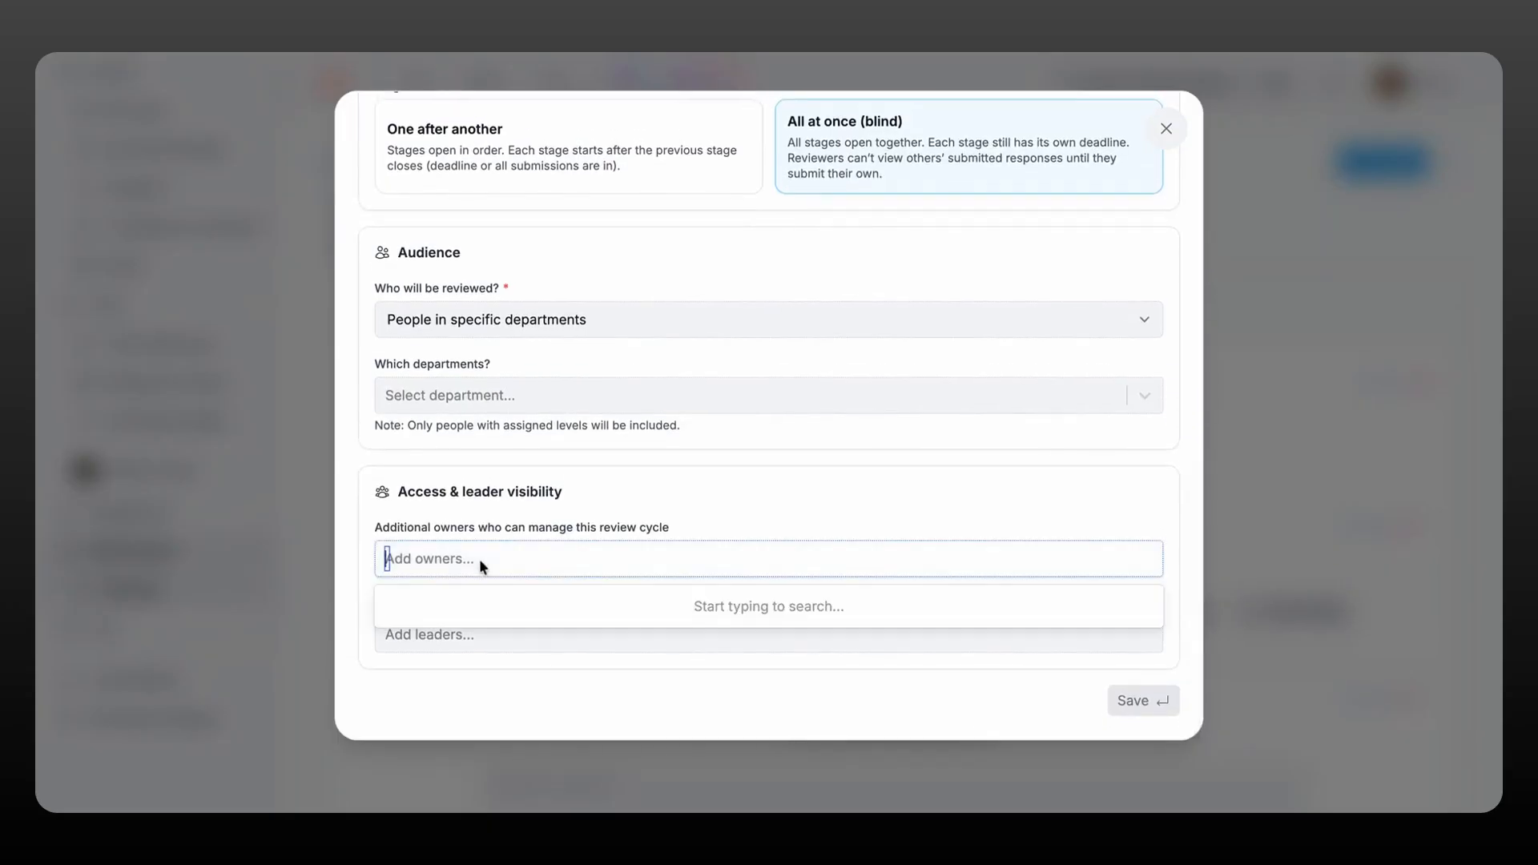
text(mi)
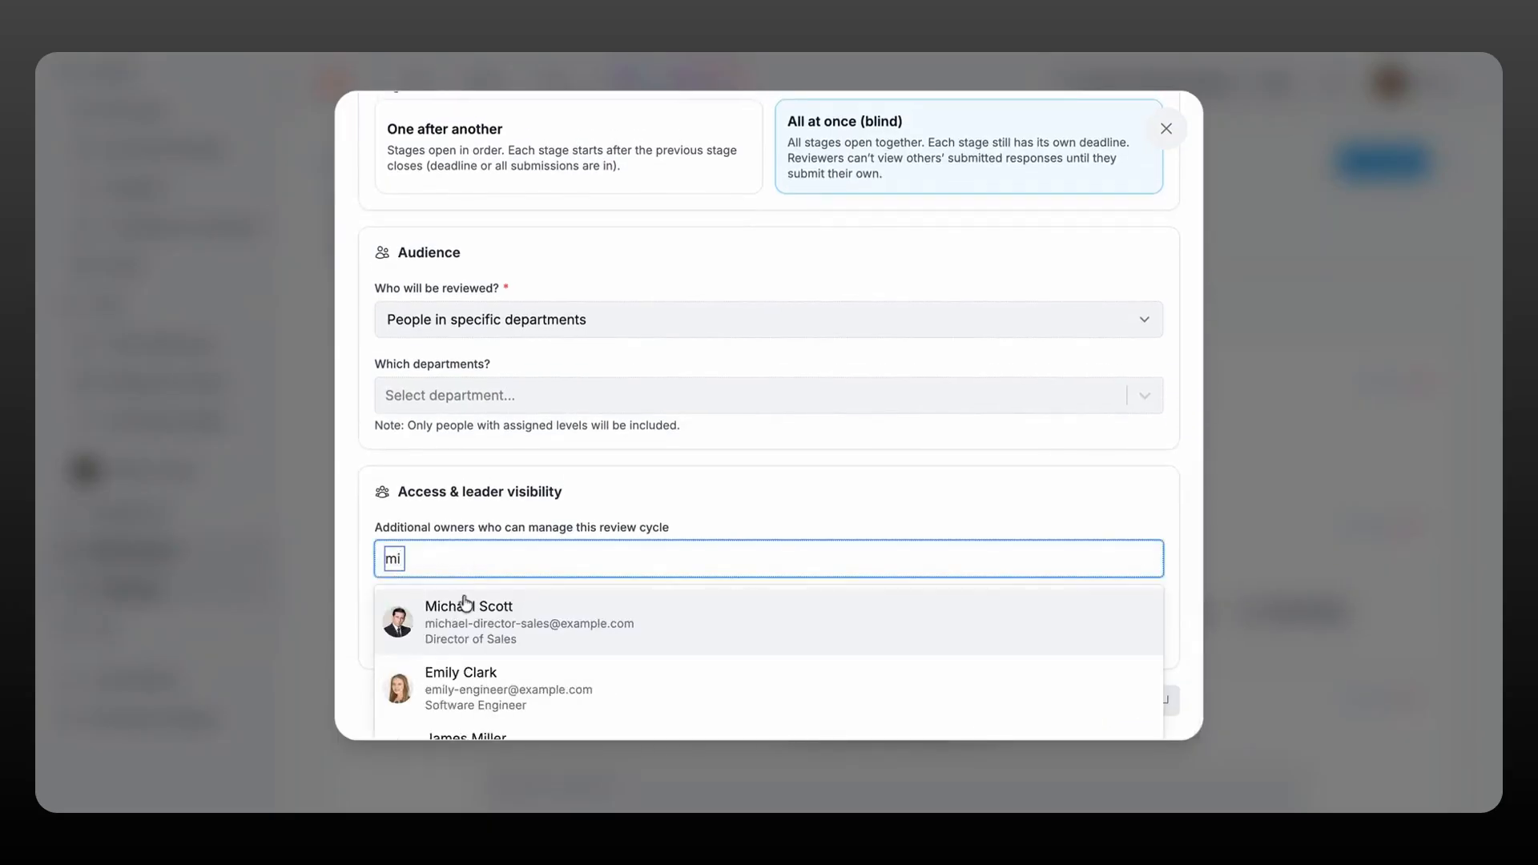
click(464, 602)
click(511, 648)
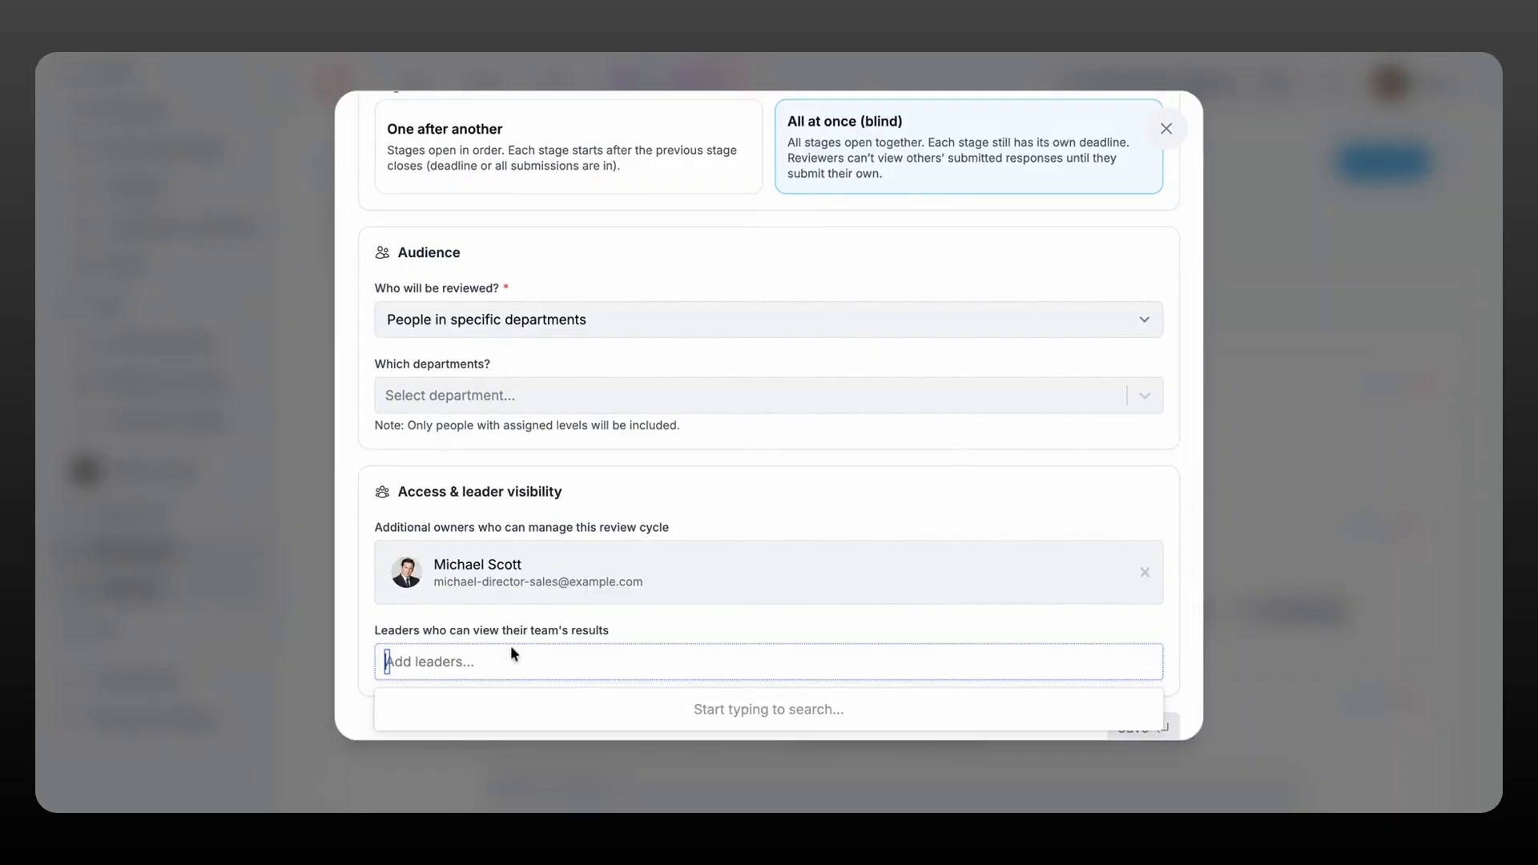
text(wi)
key(Return)
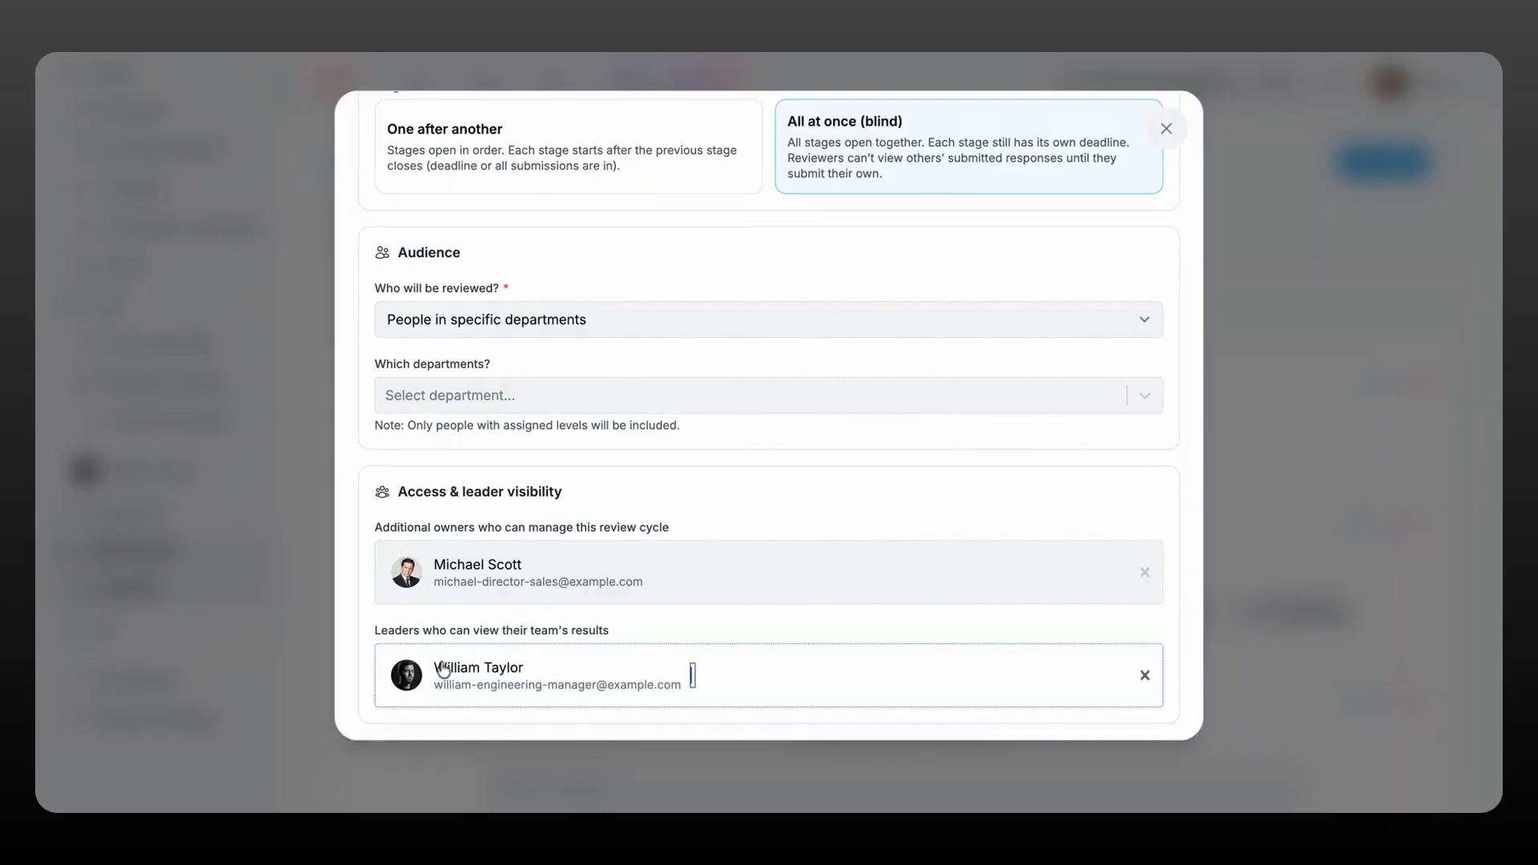
- Close the Monthly Performance Check-in's review cycle settings without saving the changes
scroll(784, 593, down, 2)
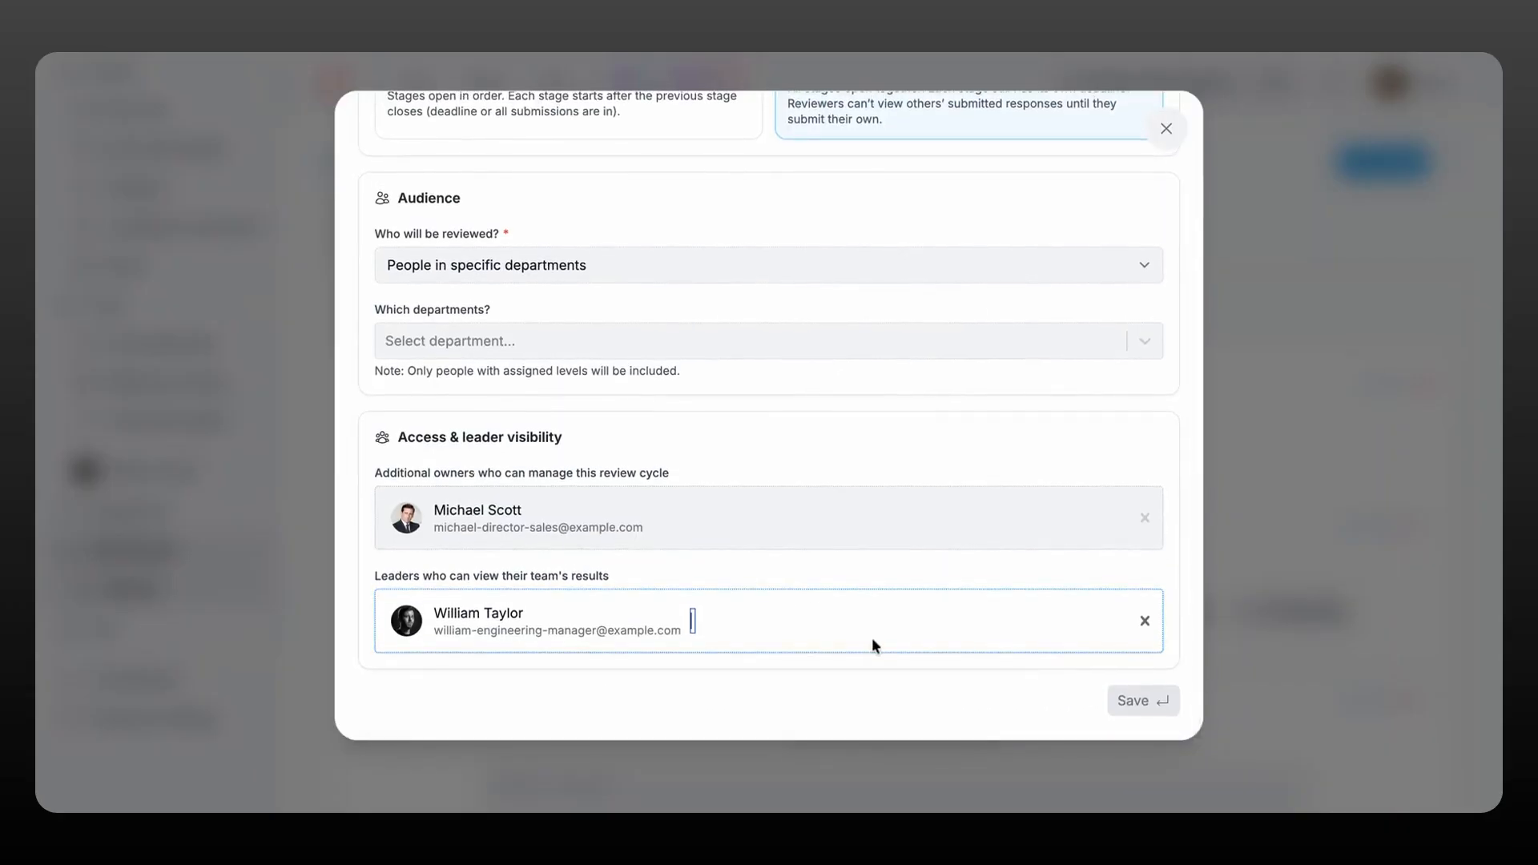
scroll(805, 455, up, 8)
scroll(806, 455, up, 1)
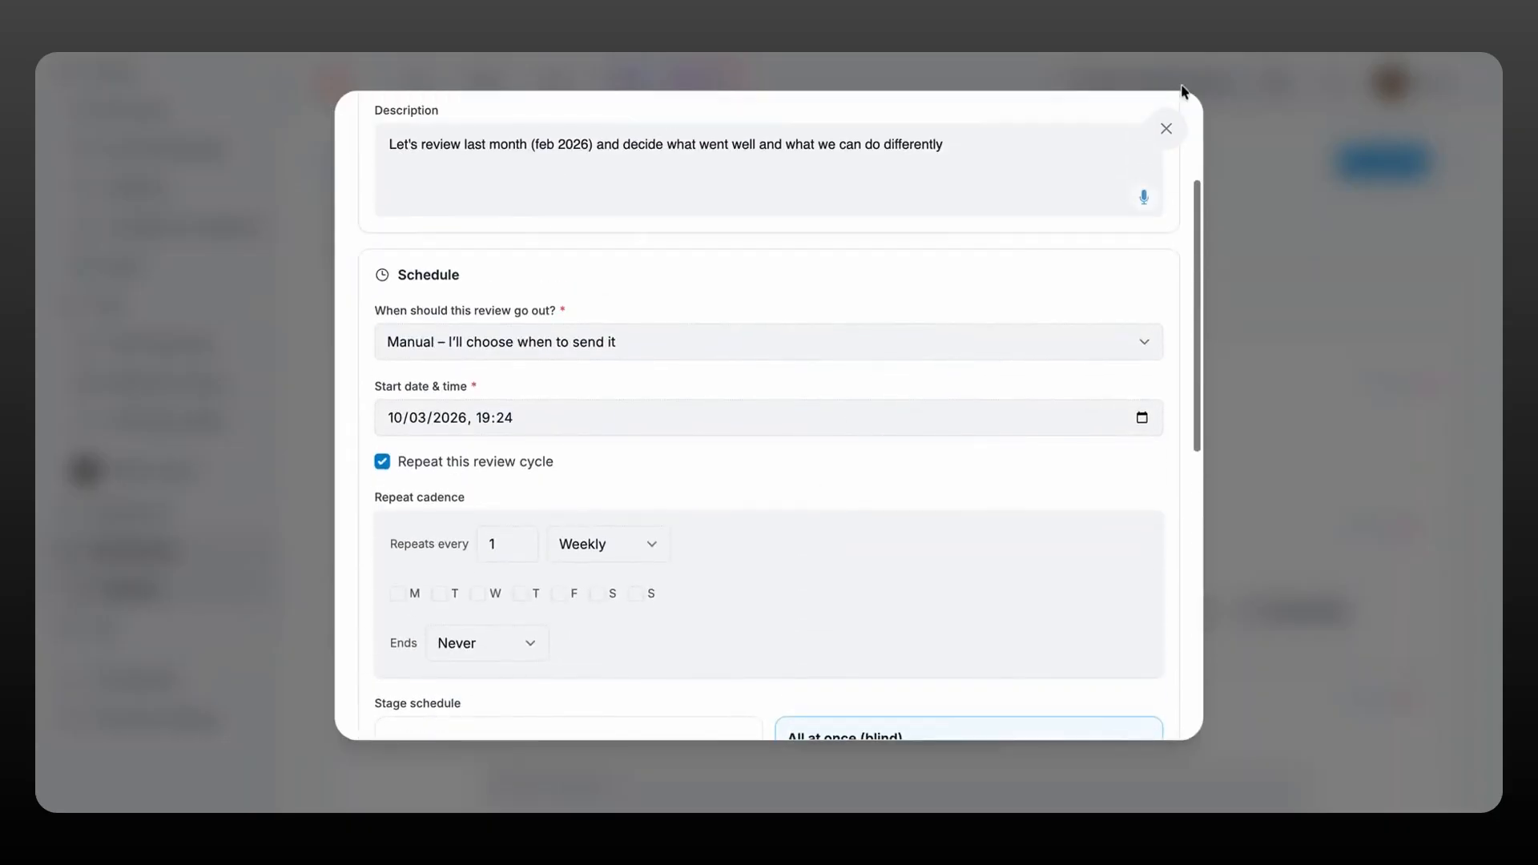
click(1167, 130)
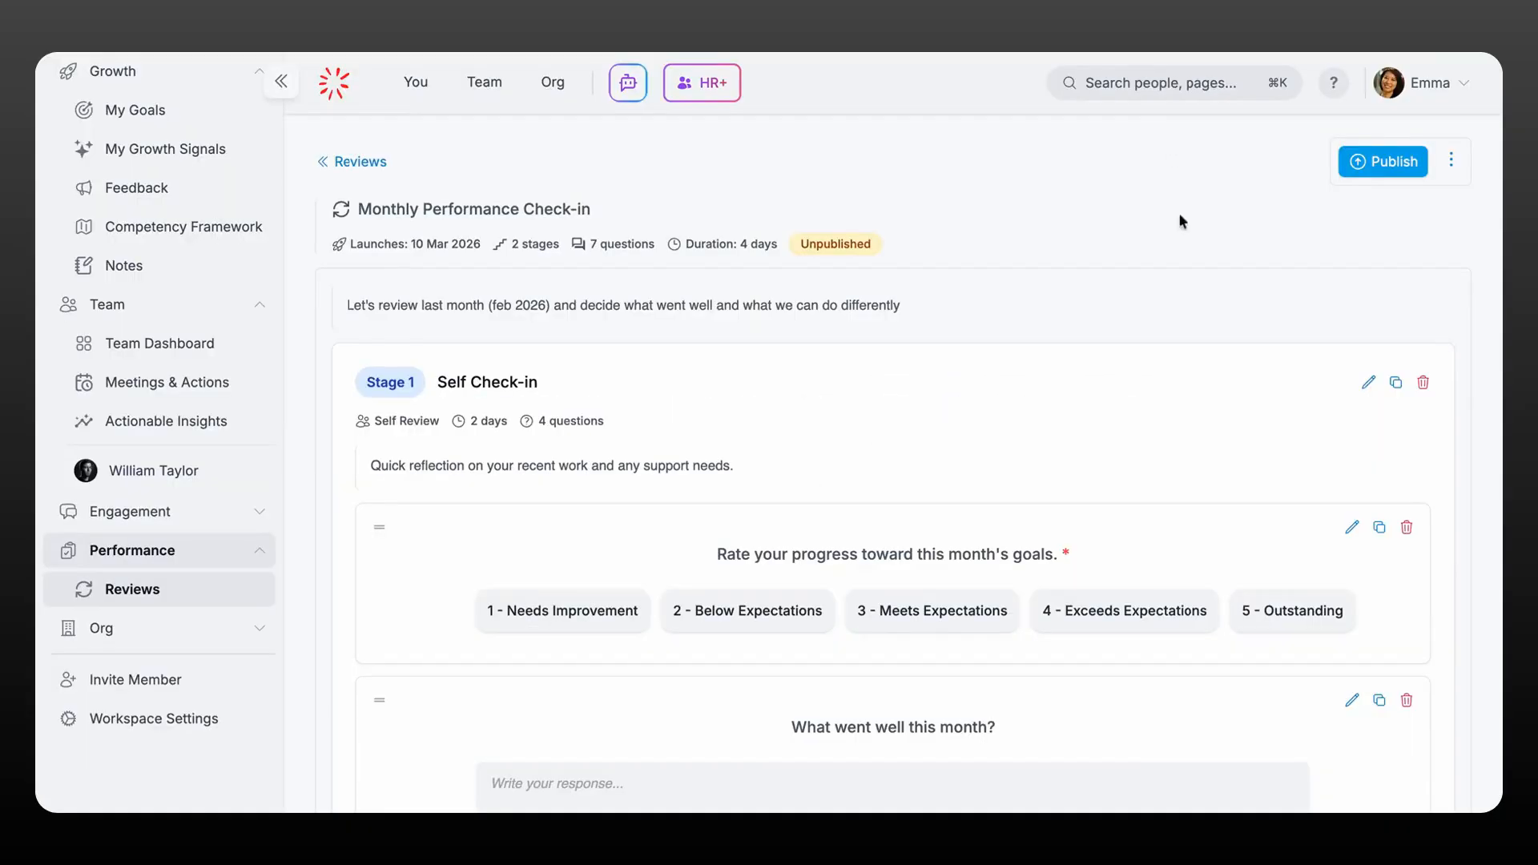
- Check the pending review tasks on the manager's home page, and view the list of self reviews
mouse_move(1388, 166)
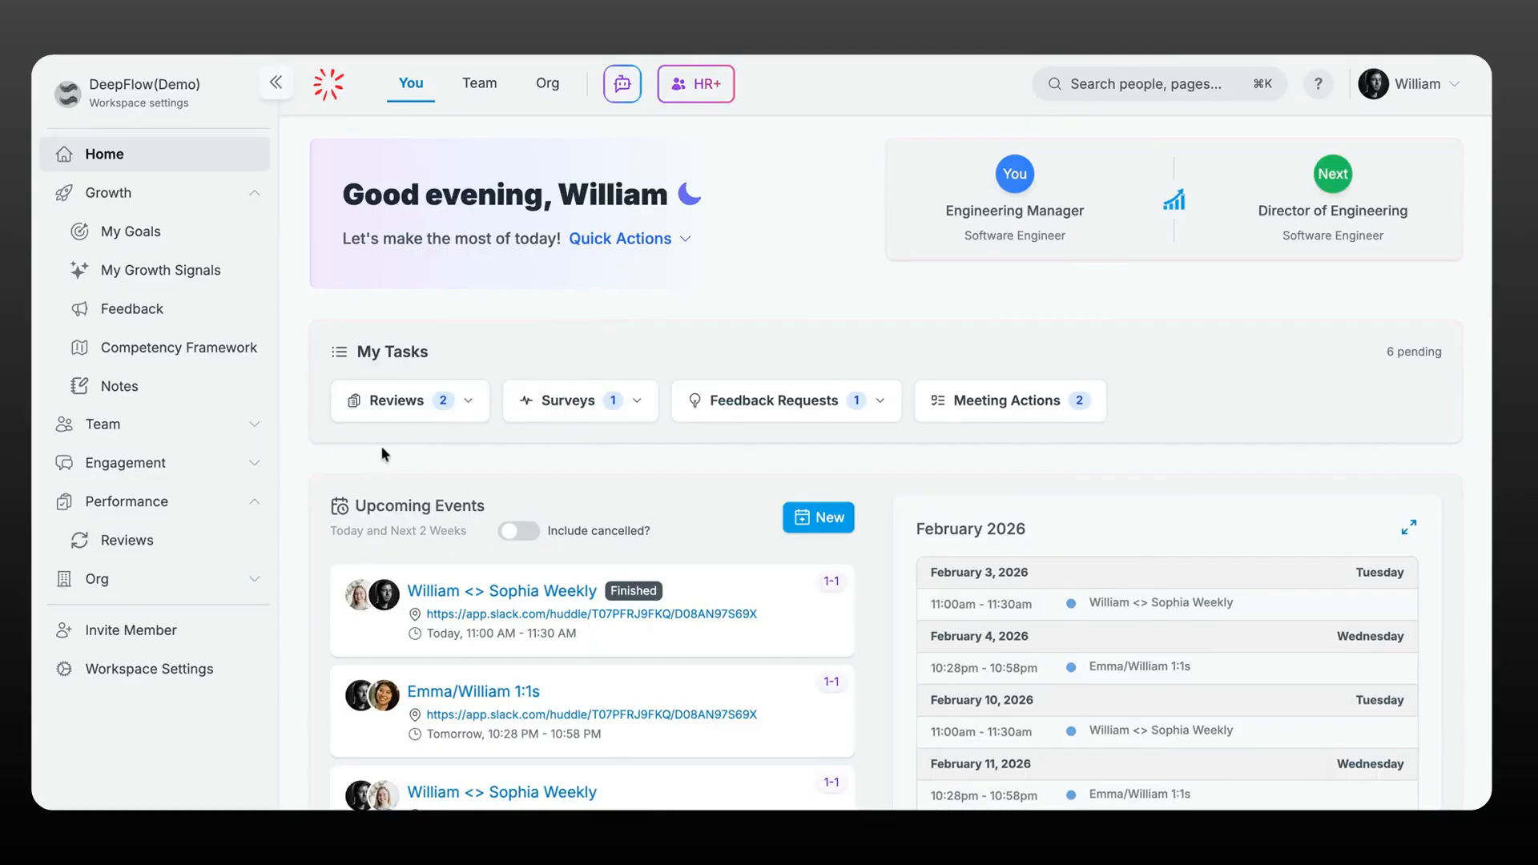
click(415, 409)
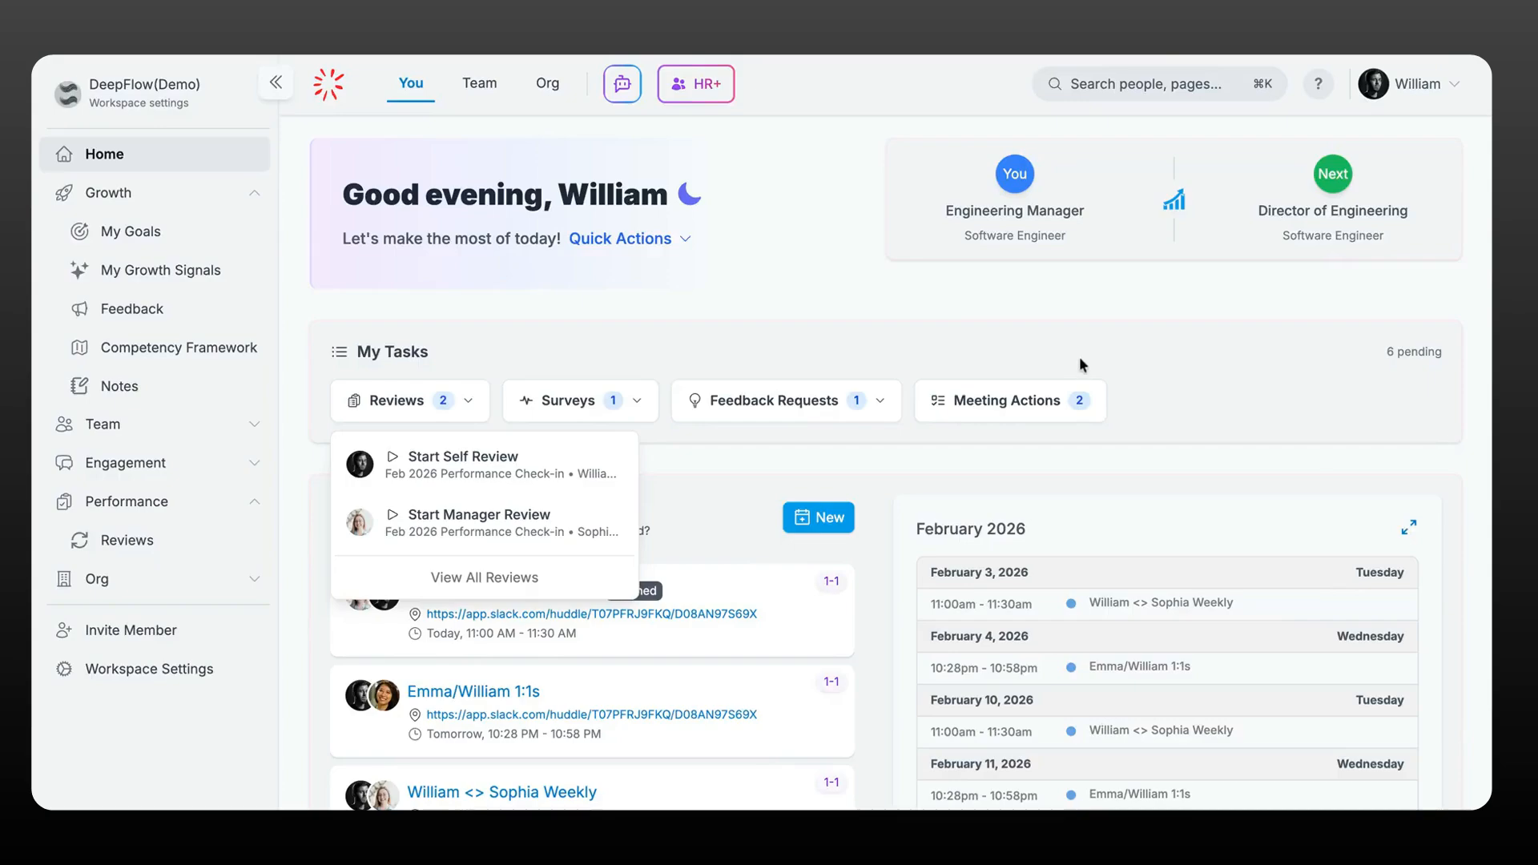
key(Escape)
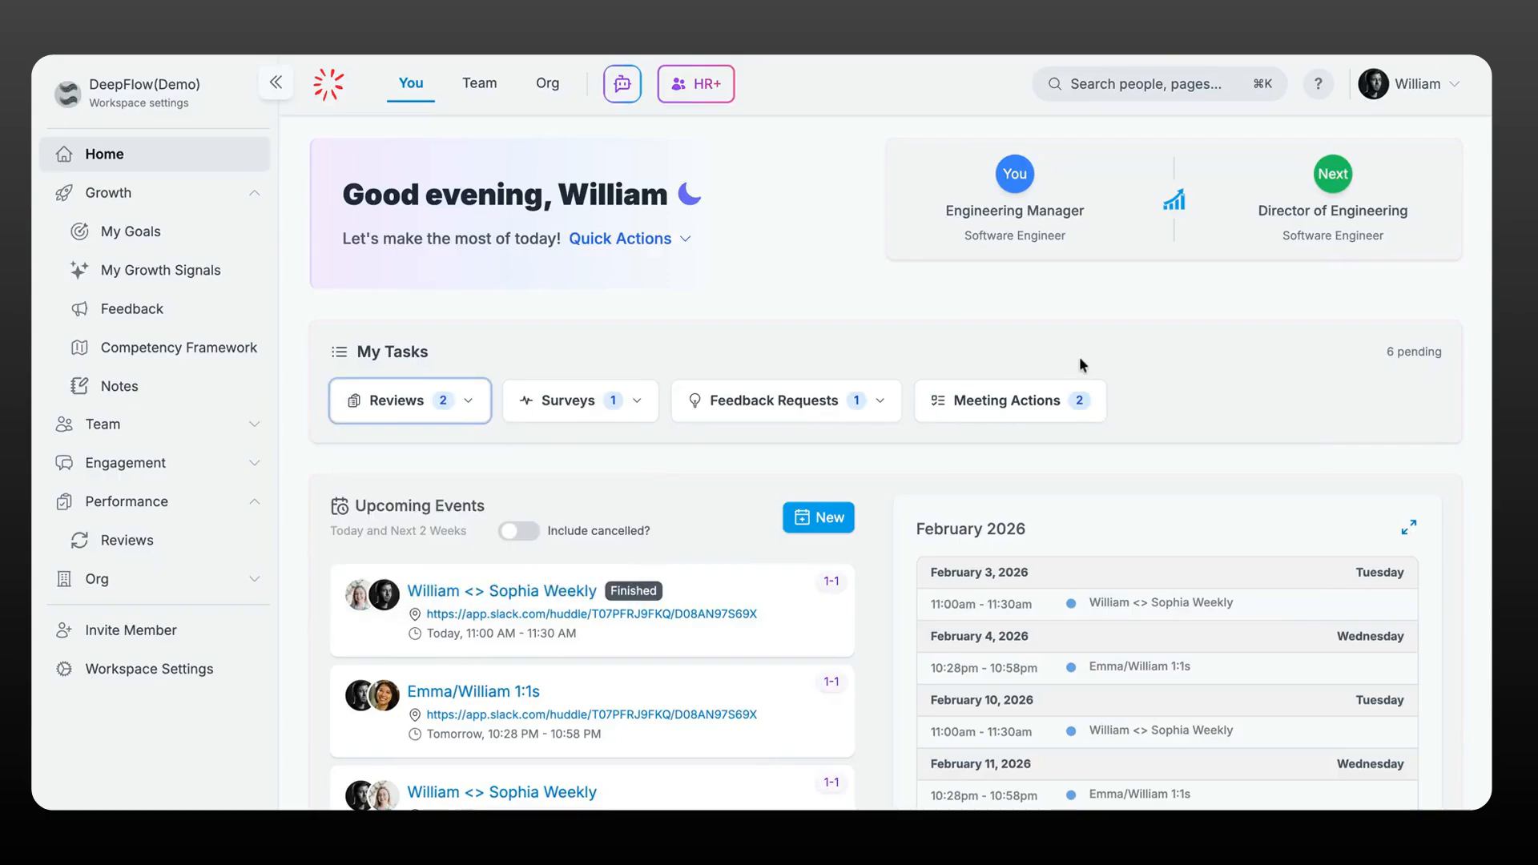
click(147, 548)
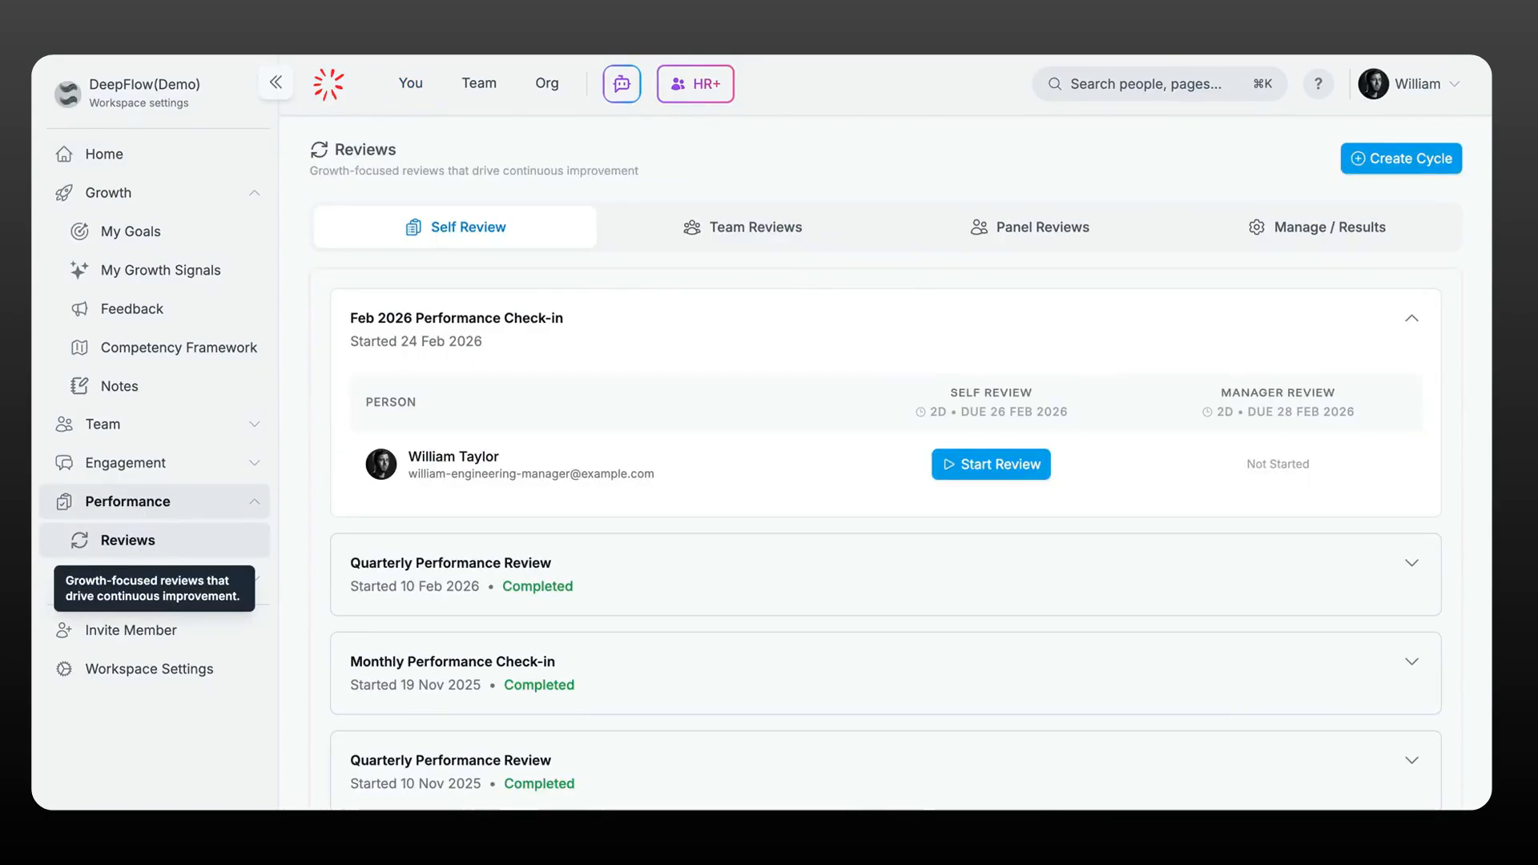
click(673, 347)
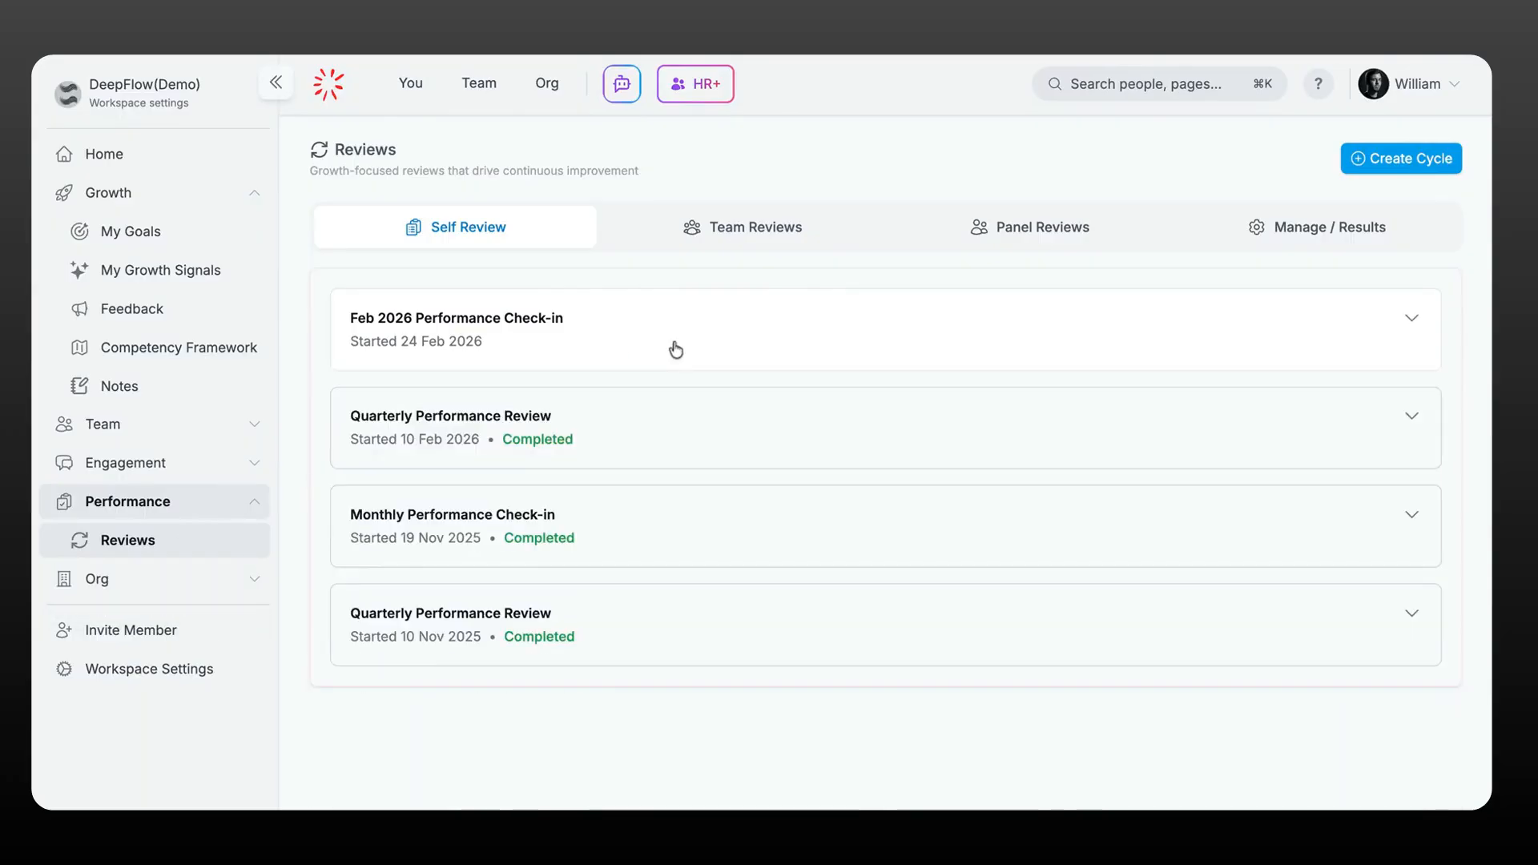
- Expand the Feb 2026 Performance Check-in among the team reviews and start the manager review for the employee with a completed self review
click(736, 237)
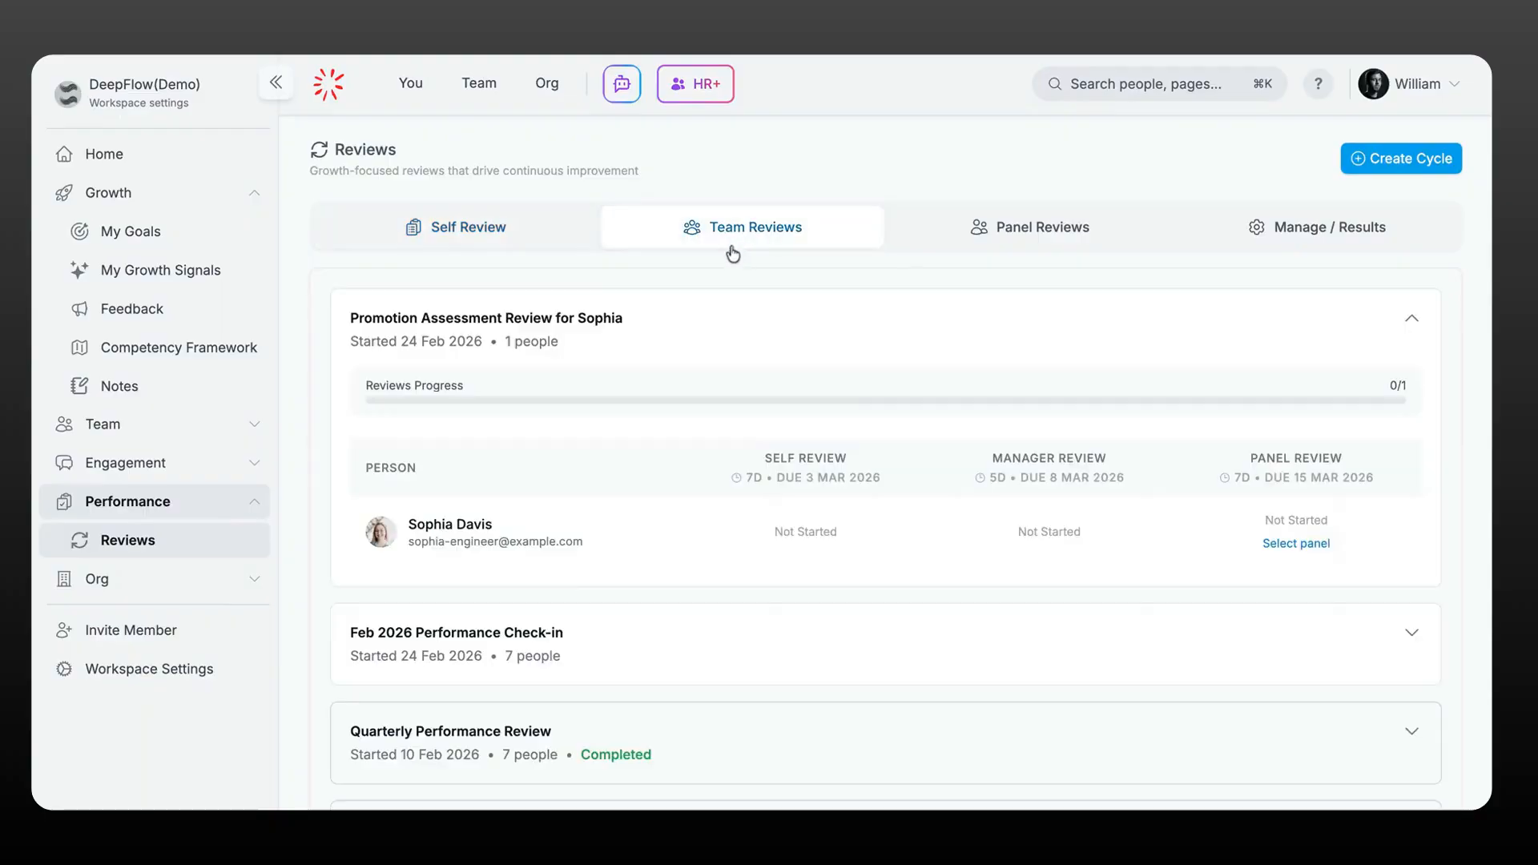
click(516, 322)
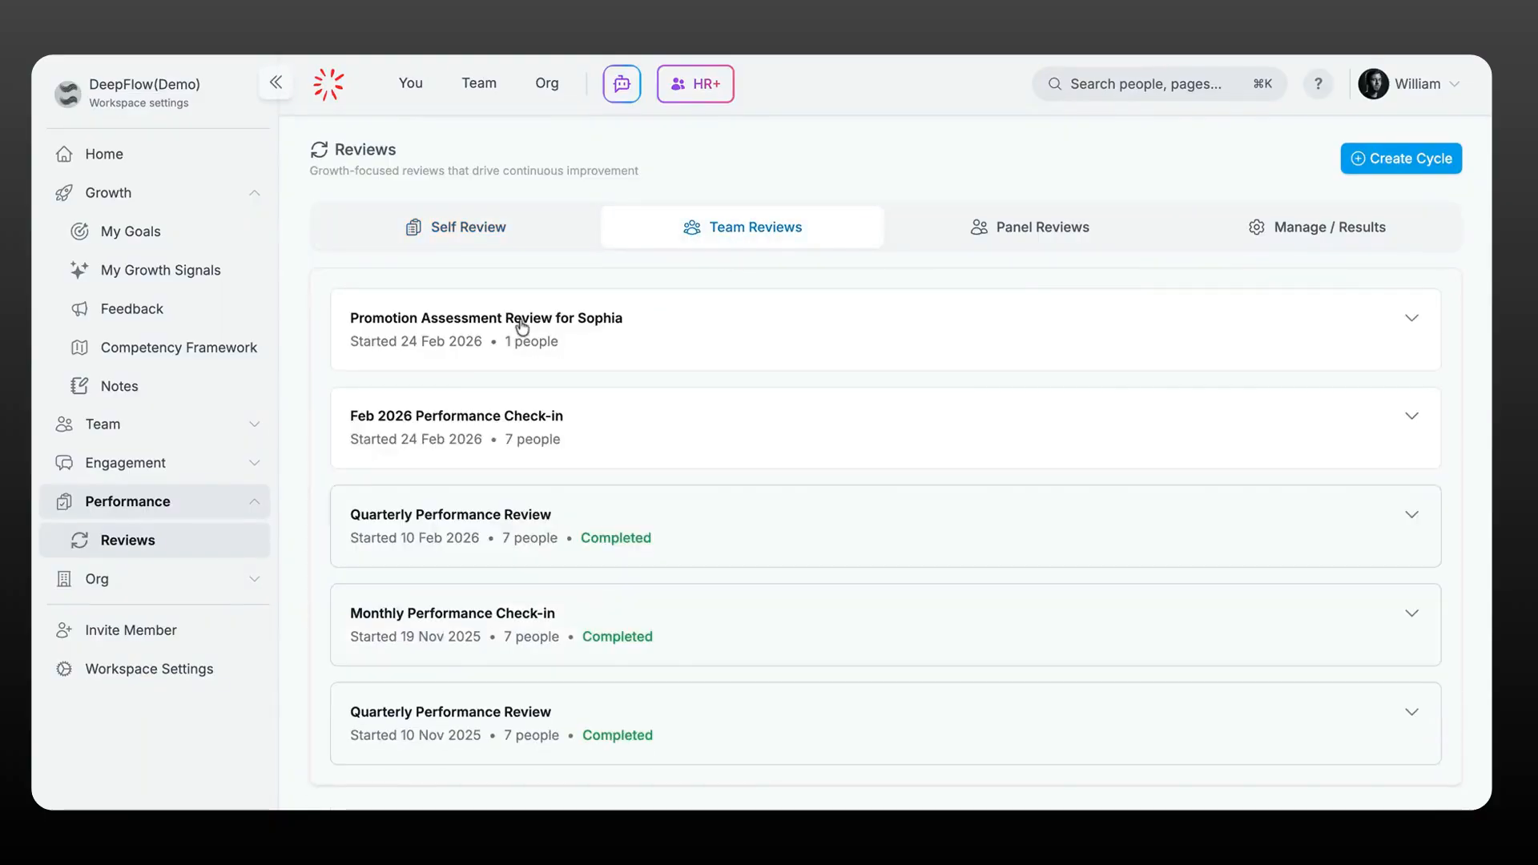
click(508, 429)
scroll(694, 570, down, 3)
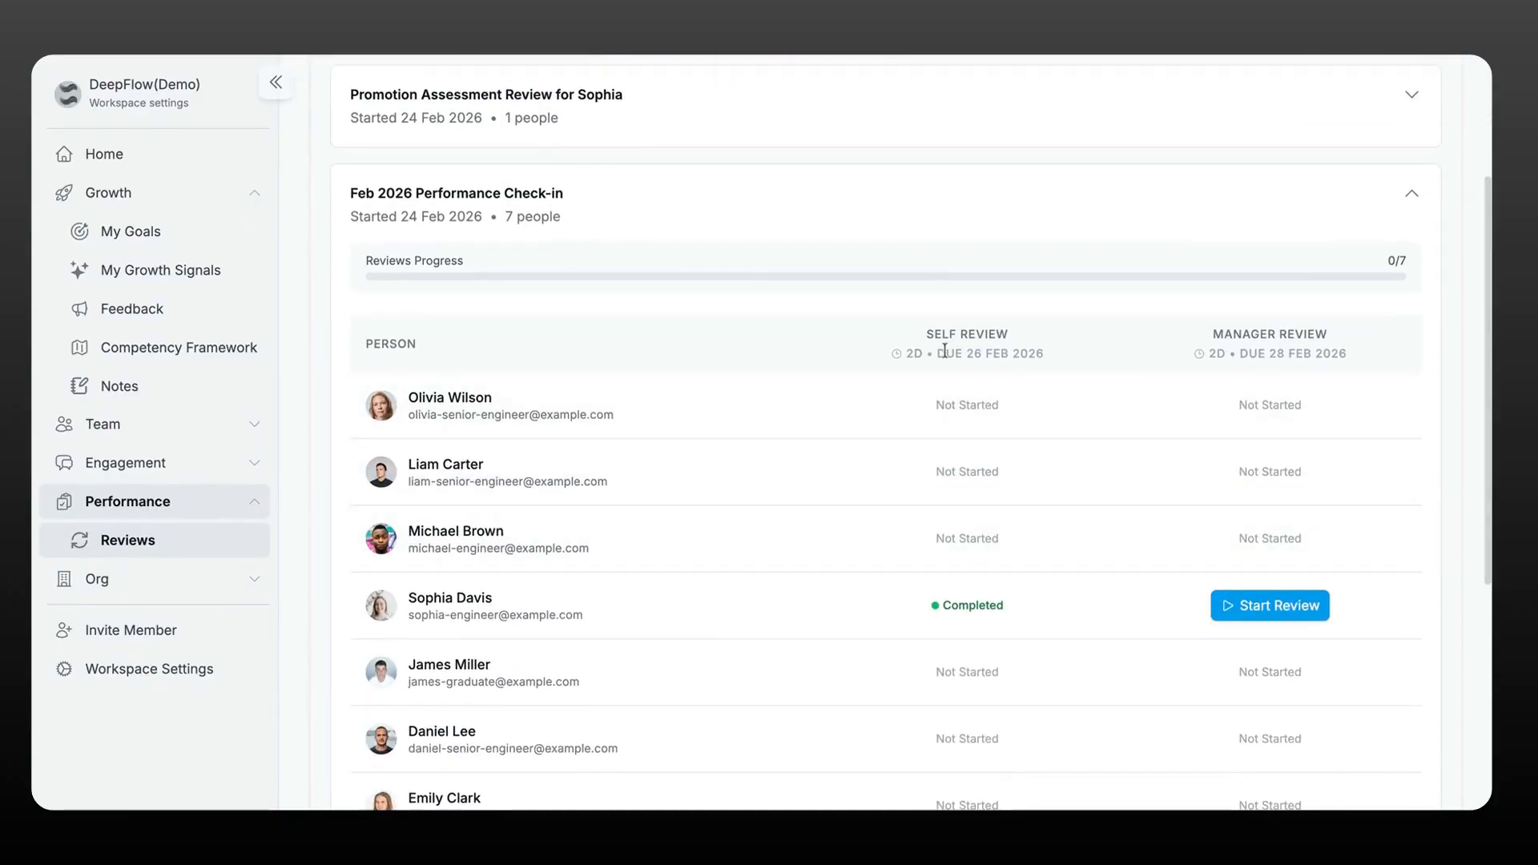
scroll(771, 429, down, 1)
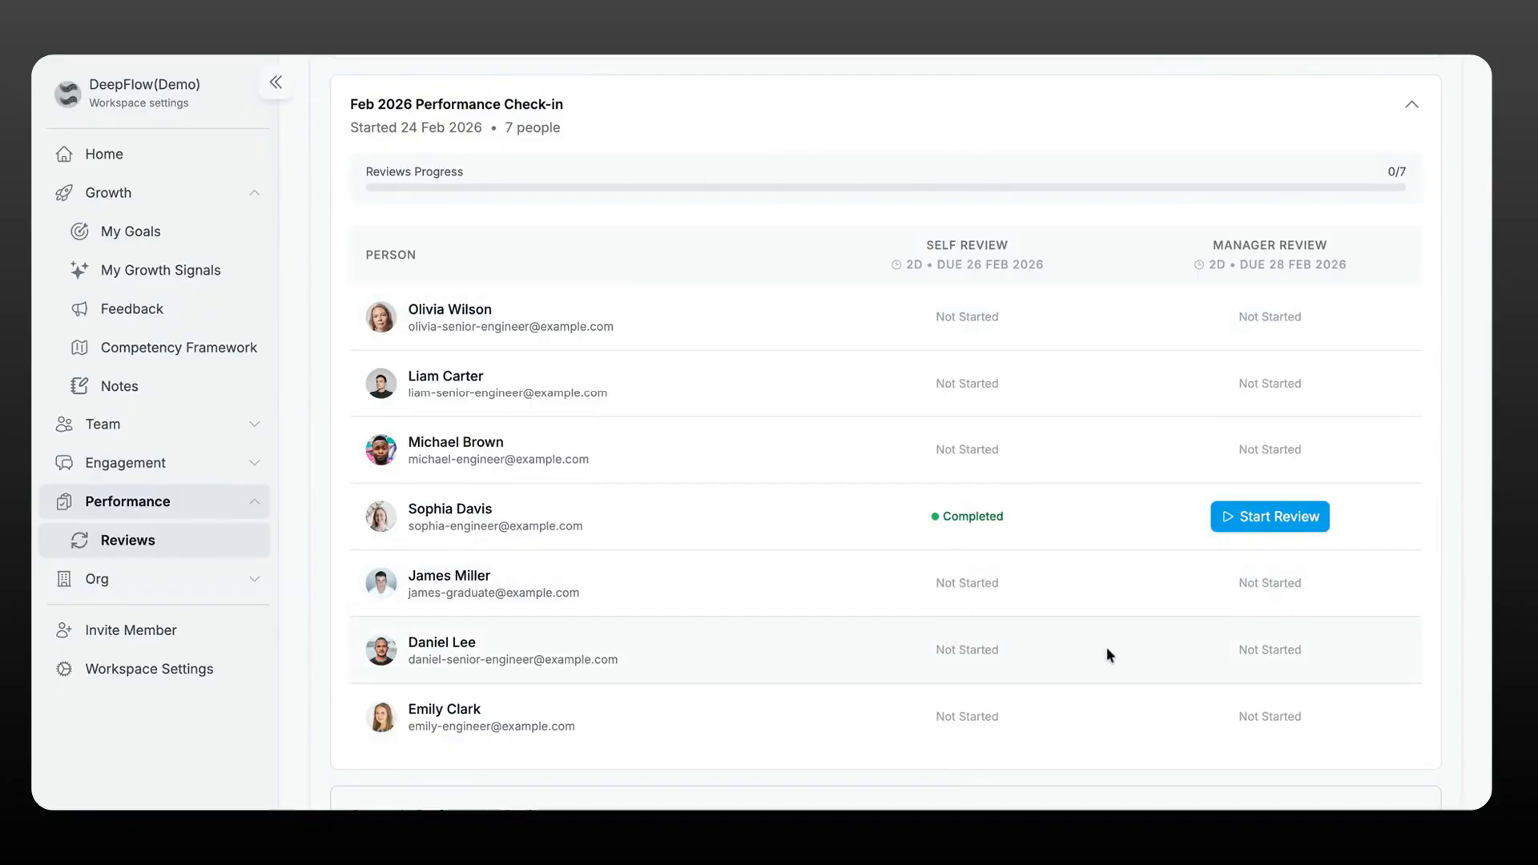
click(1276, 531)
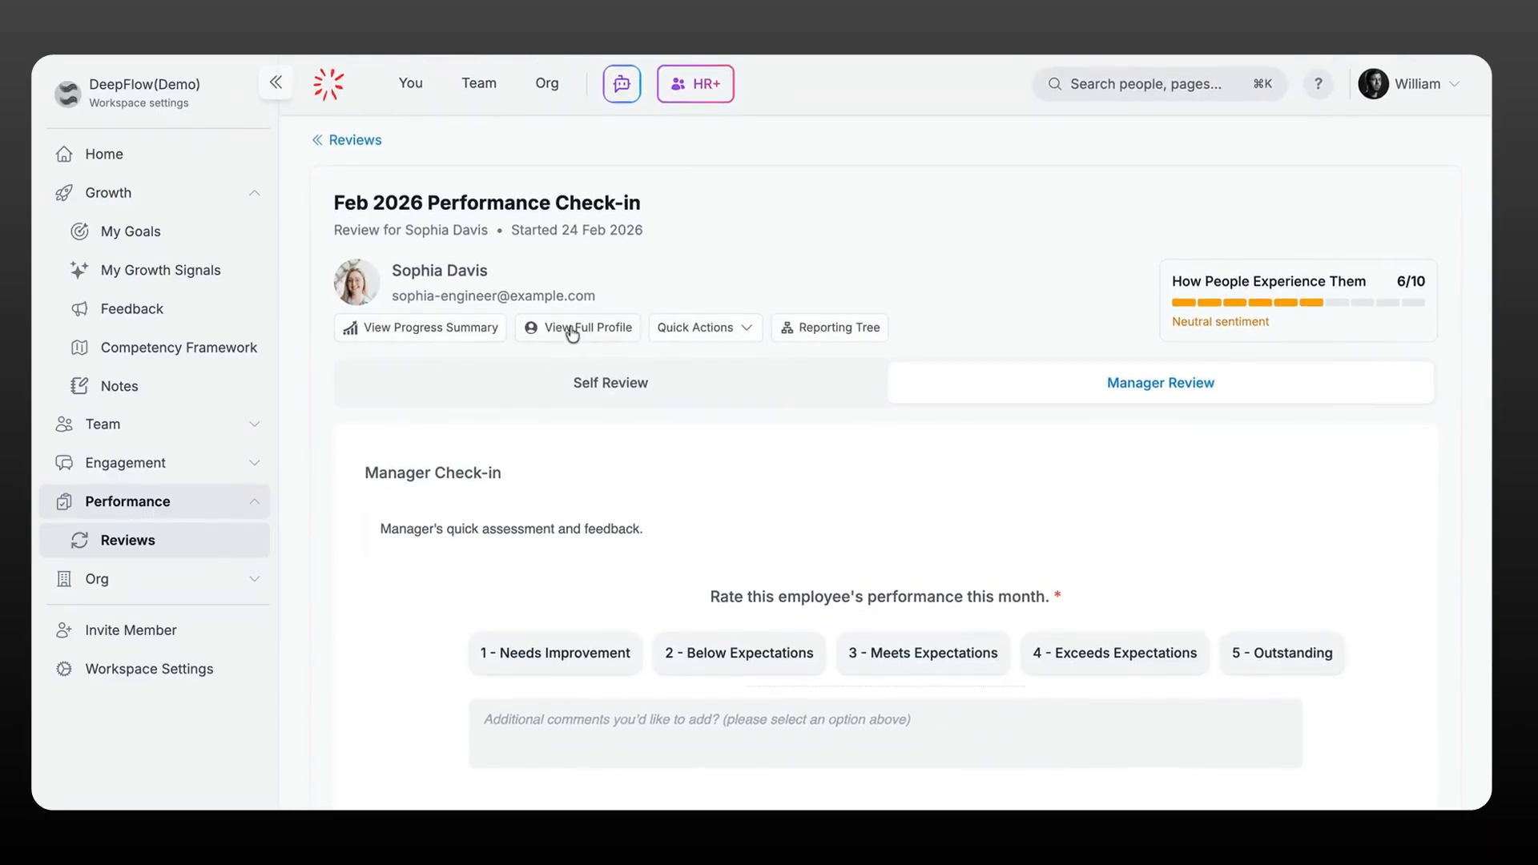
- Examine the employee's progress summary, including goals, growth areas and structured 1-1s, and close it
click(437, 331)
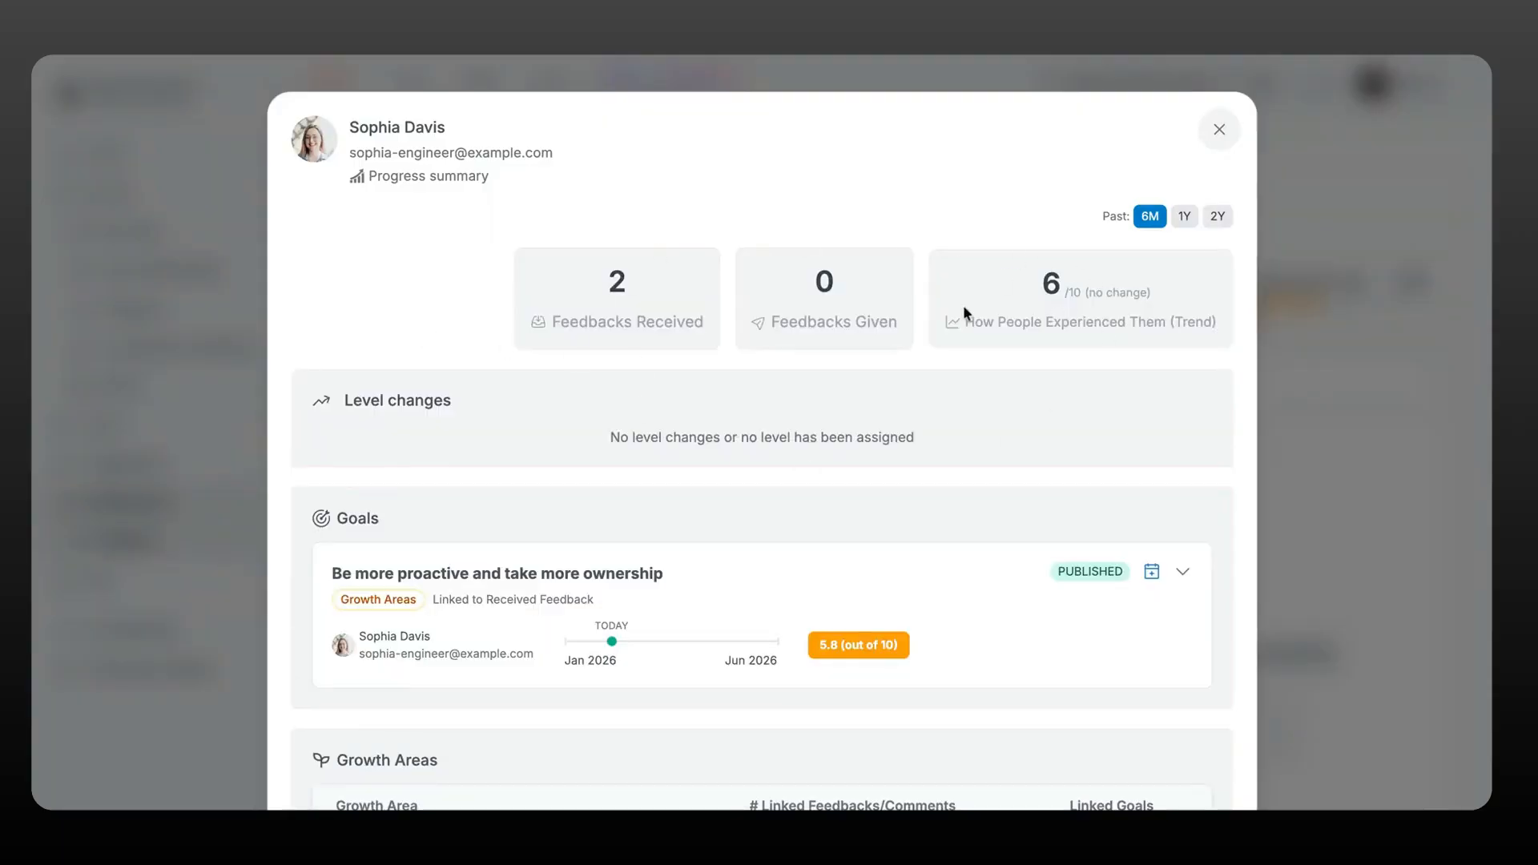
scroll(1043, 389, down, 1)
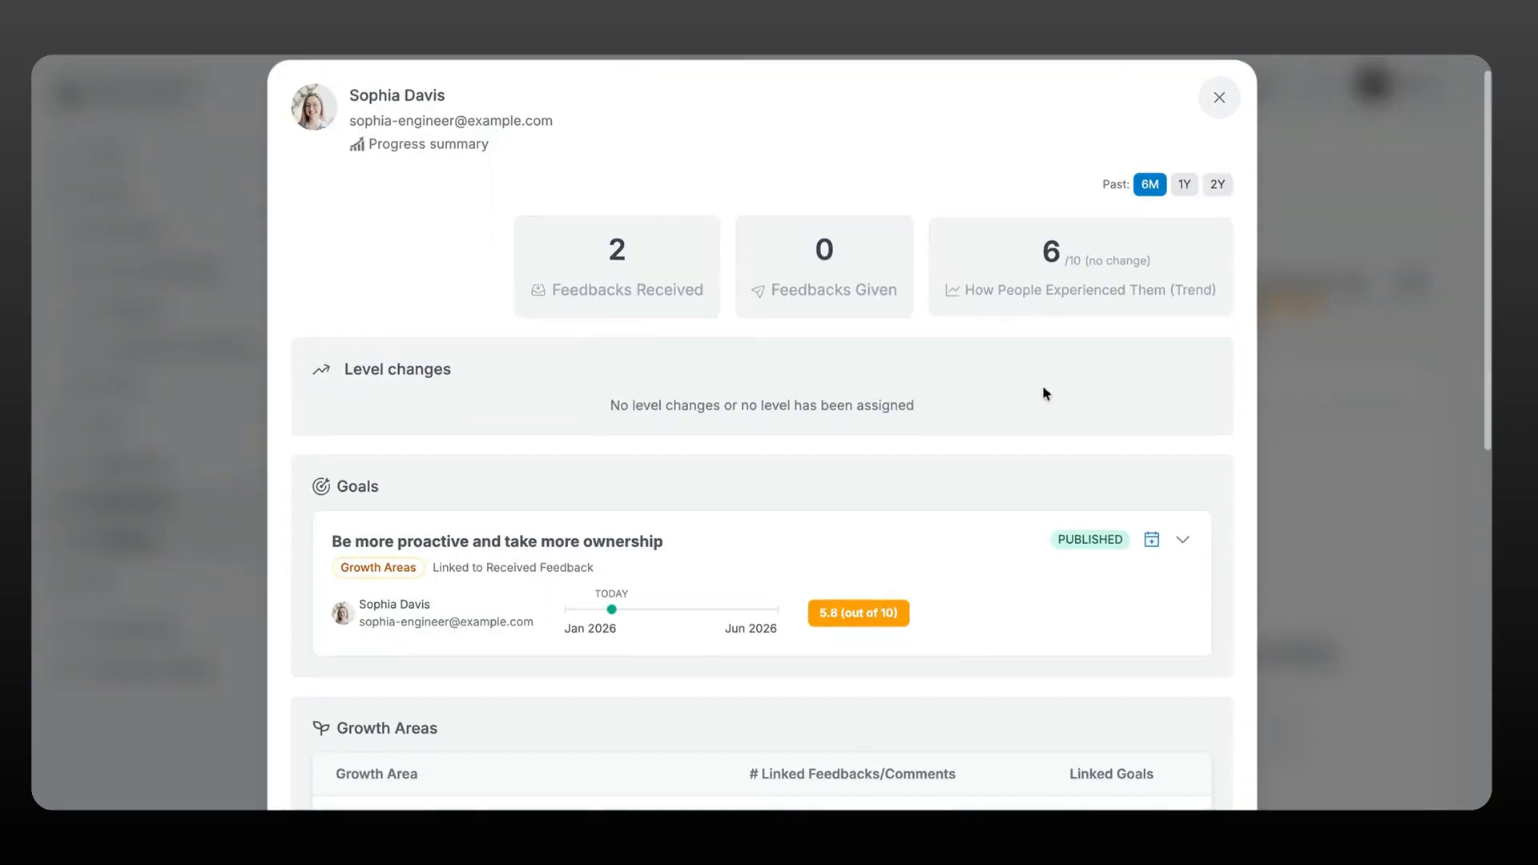
scroll(1044, 392, down, 2)
scroll(1044, 392, down, 8)
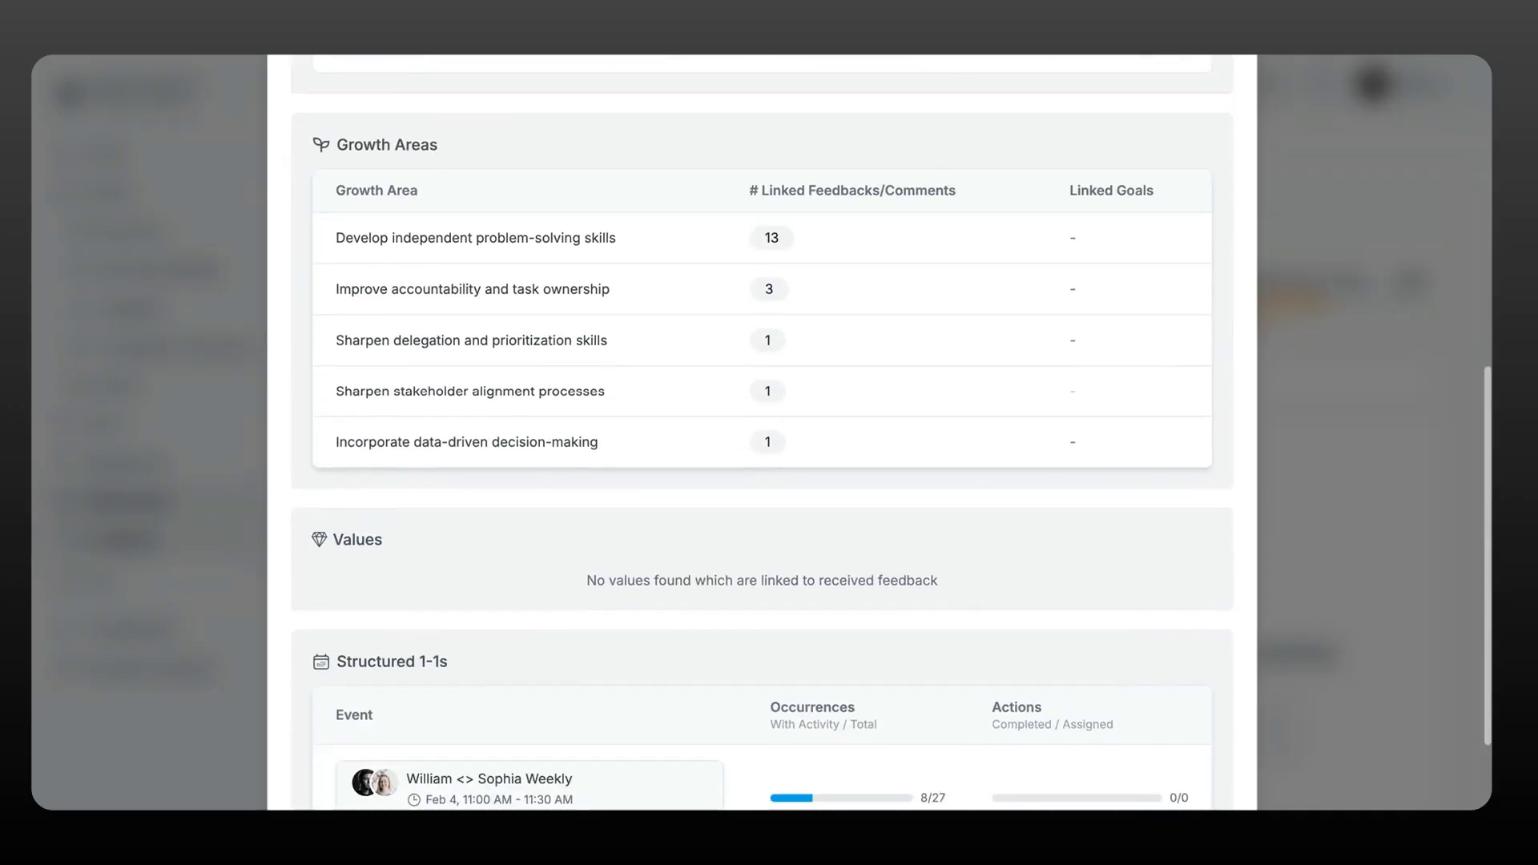
scroll(1133, 223, up, 10)
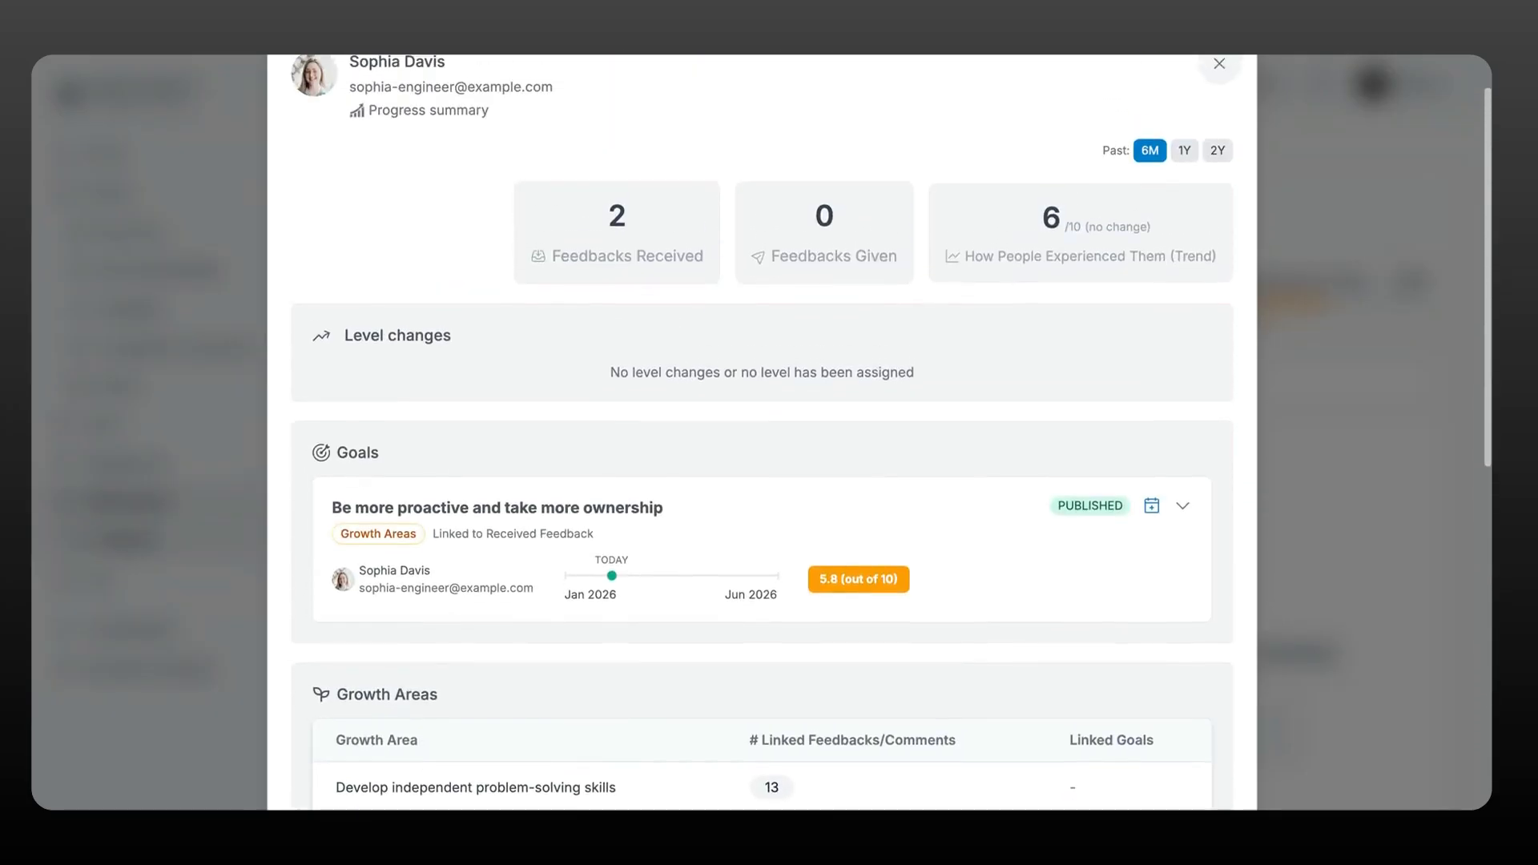
click(1219, 130)
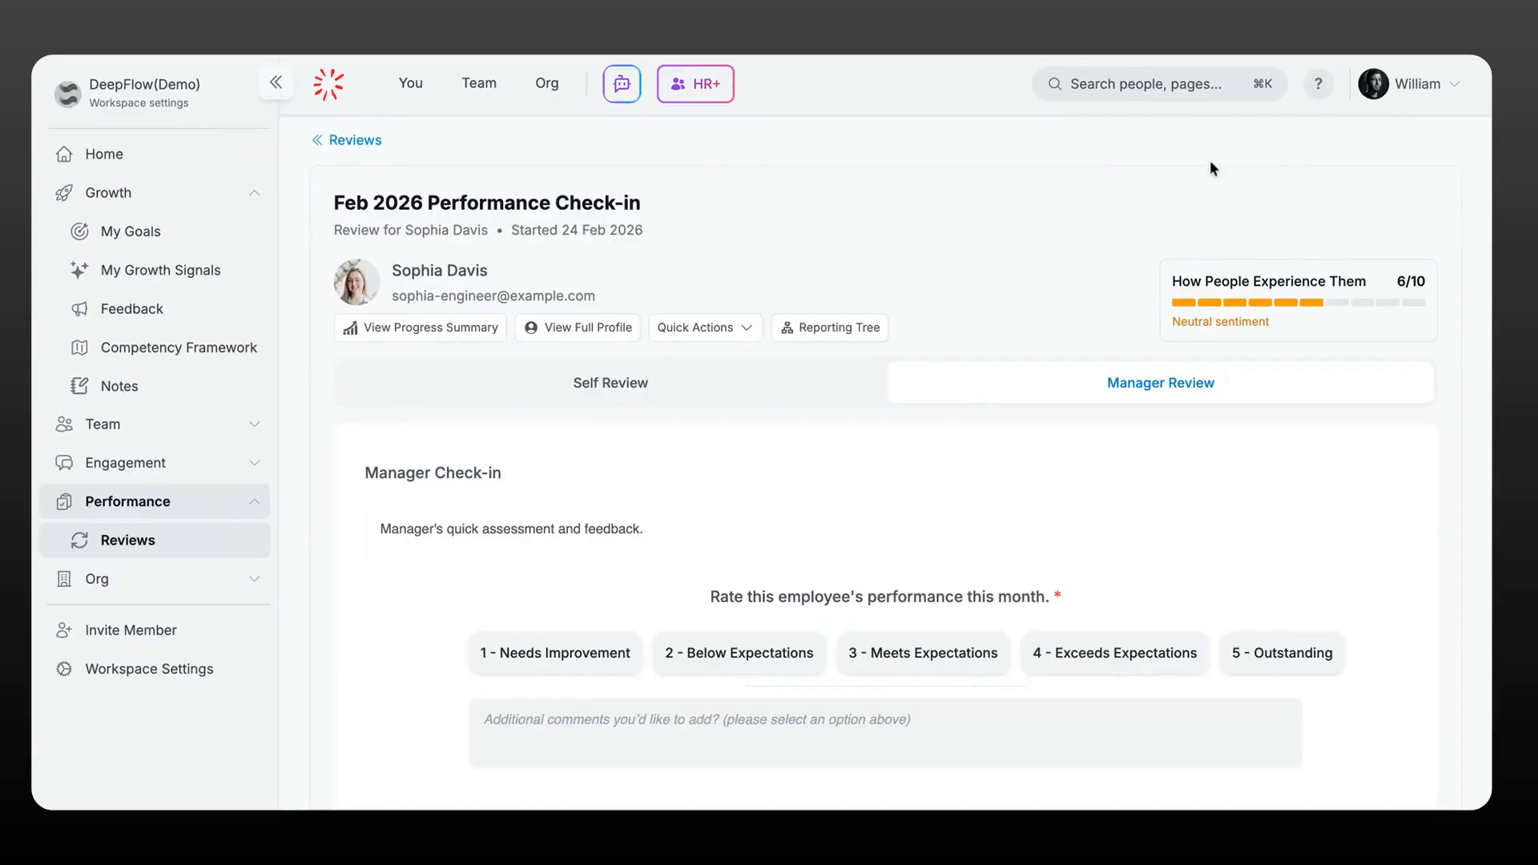
- View the employee's sentiment trend over the past 2 years, and close the chart
mouse_move(1199, 328)
click(1310, 298)
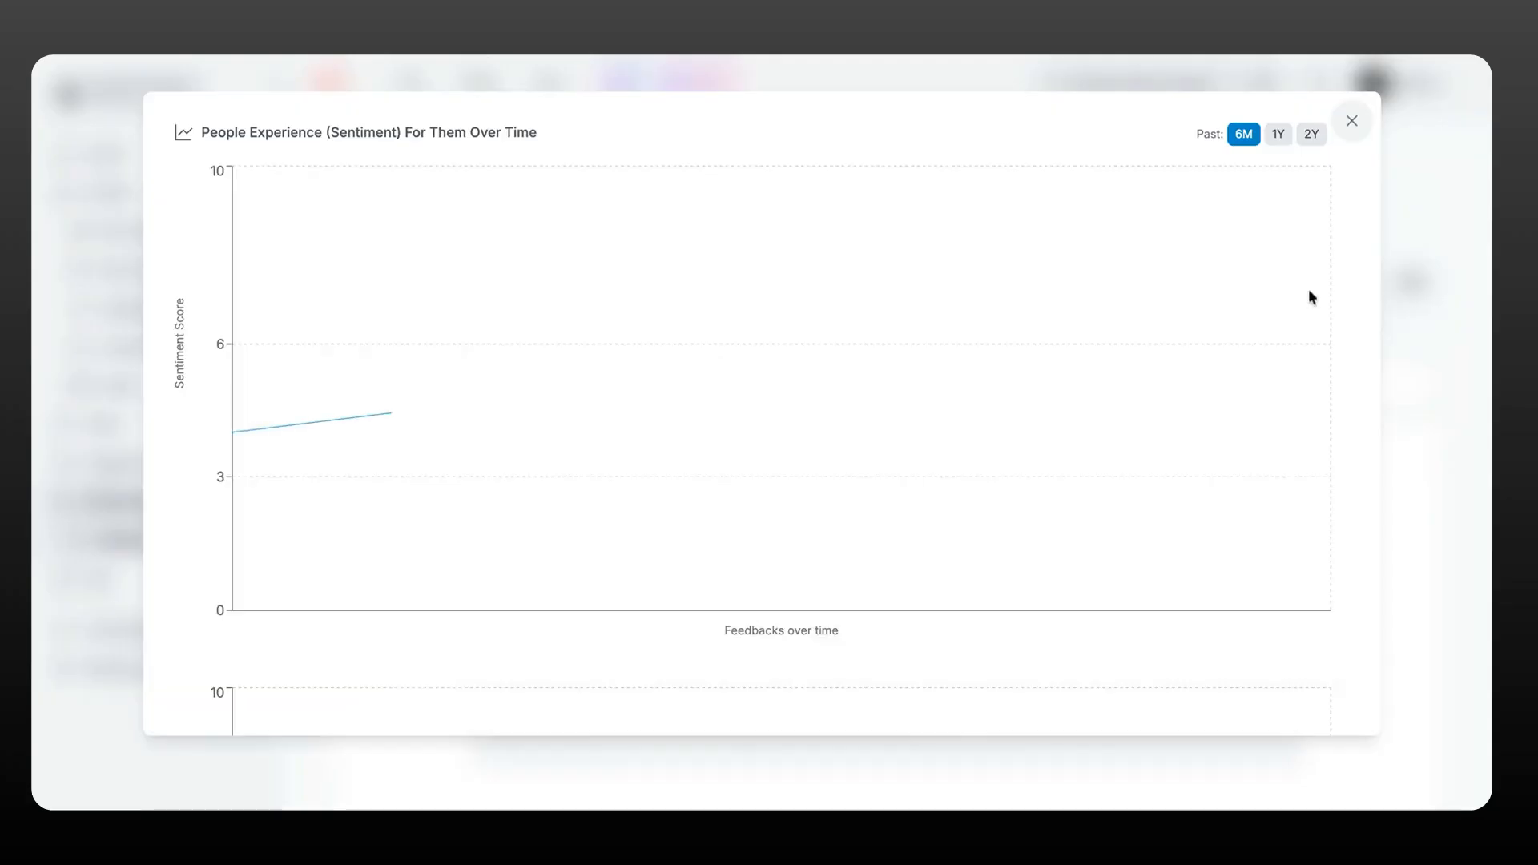
click(1310, 136)
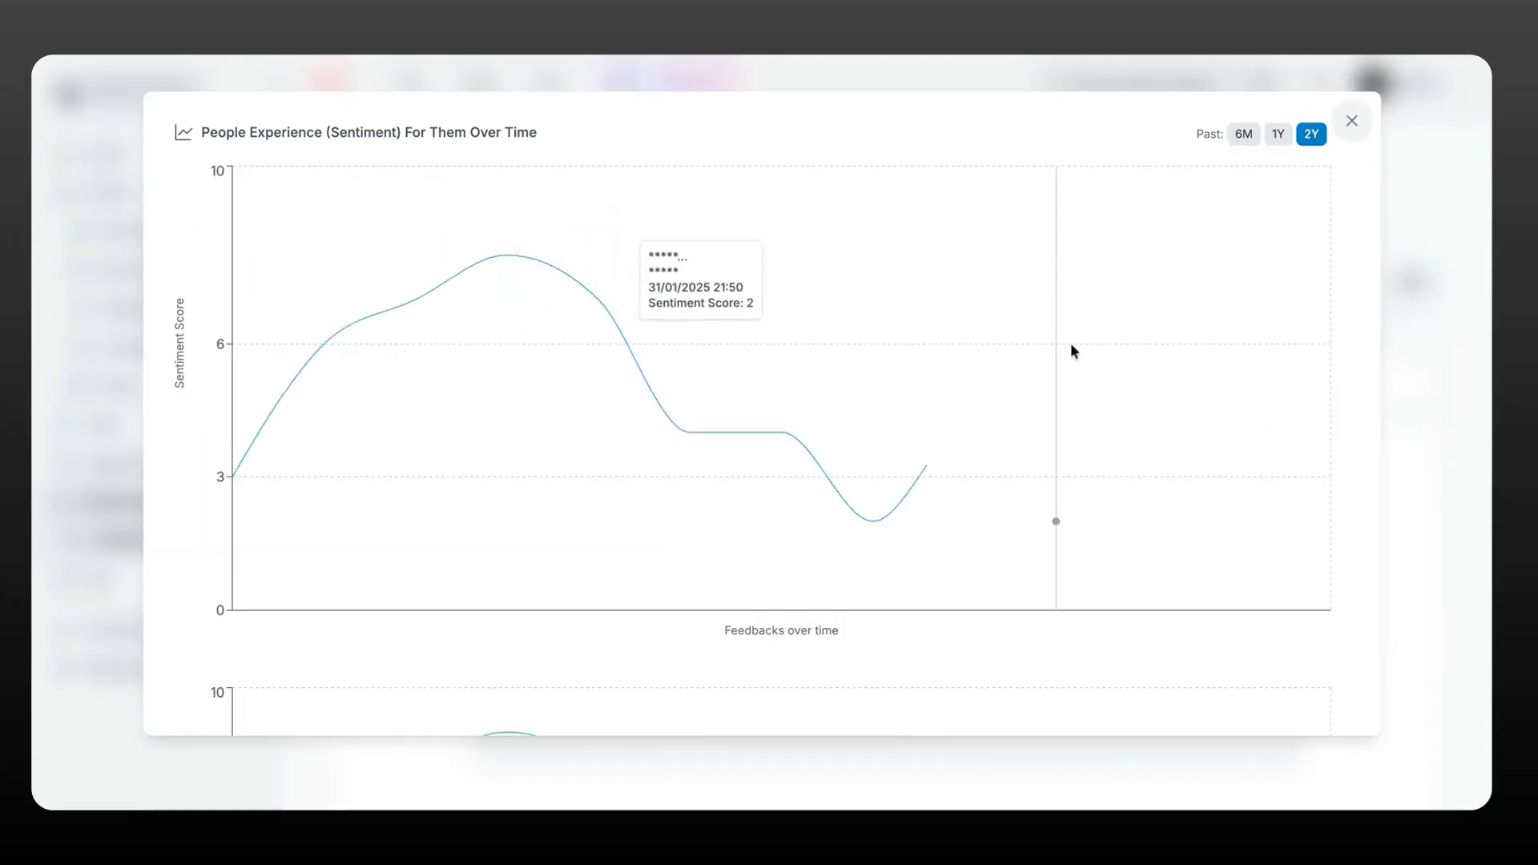
click(1351, 122)
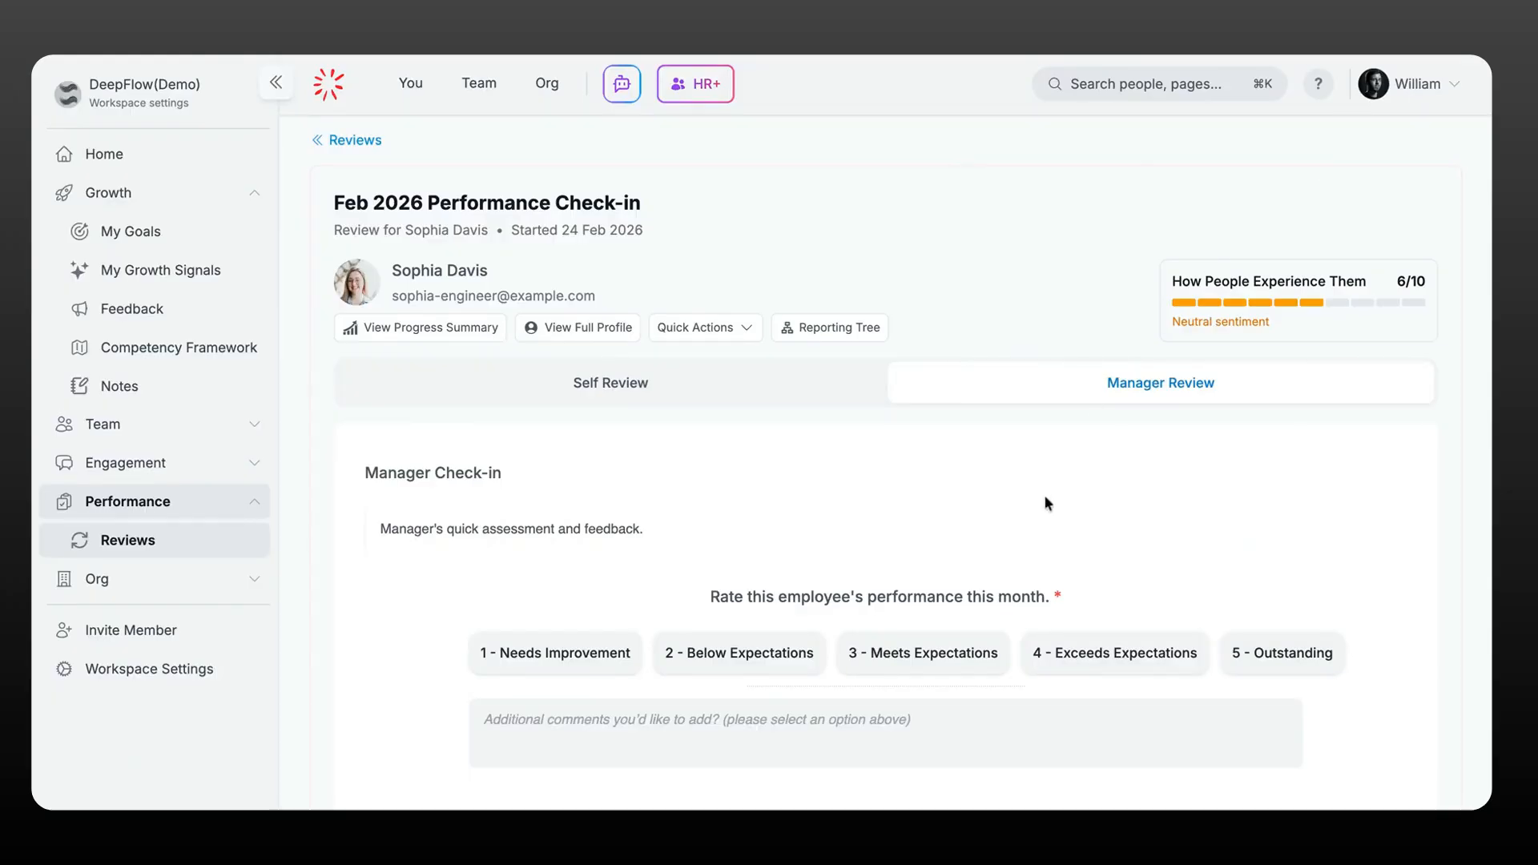
- Read through the employee's submitted self review answers, and return to the manager review form
scroll(1045, 503, down, 3)
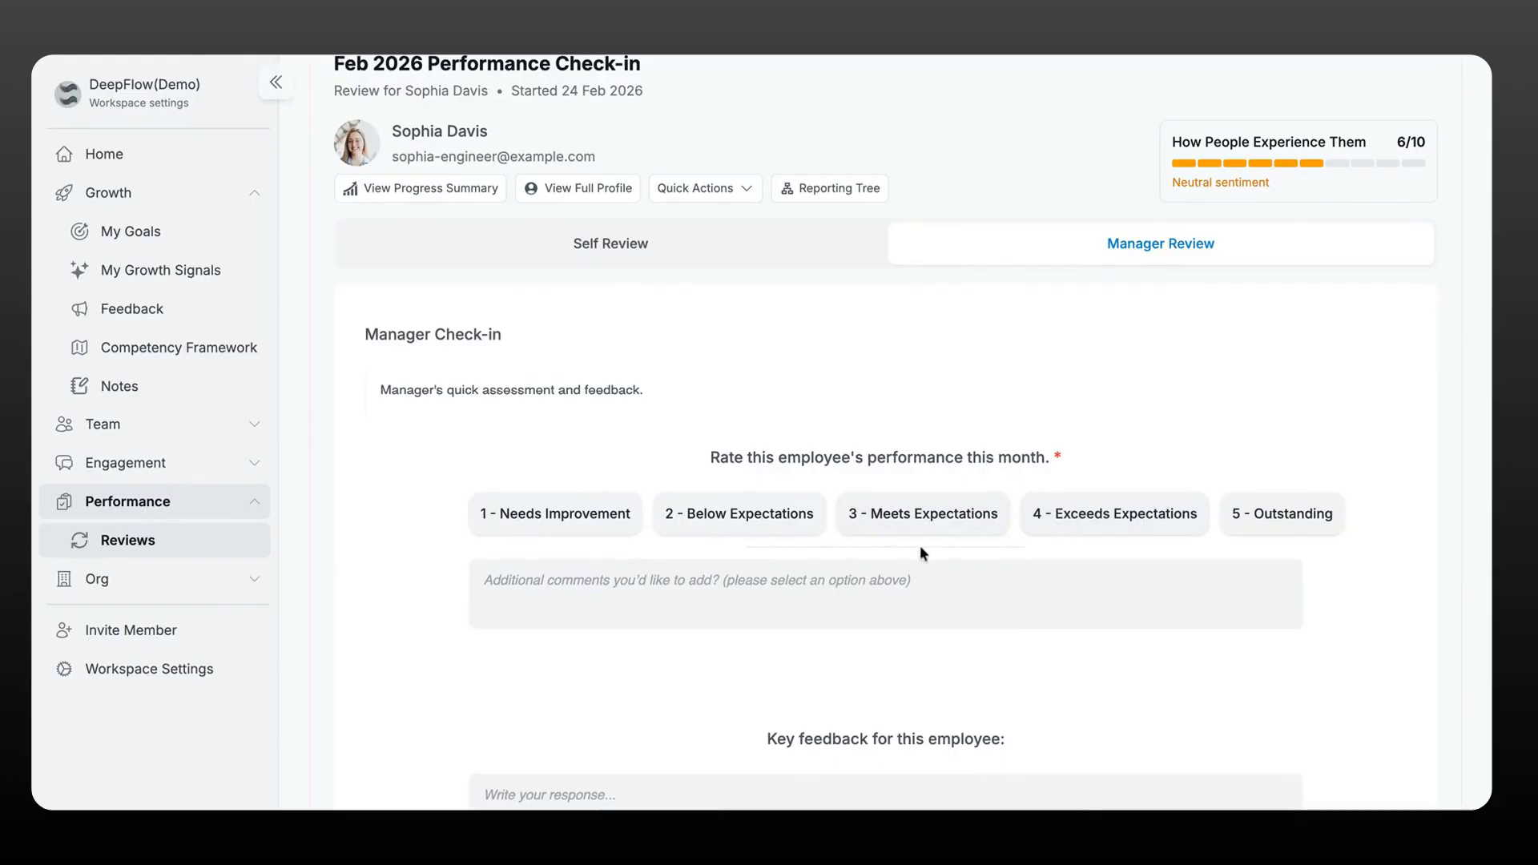
click(704, 258)
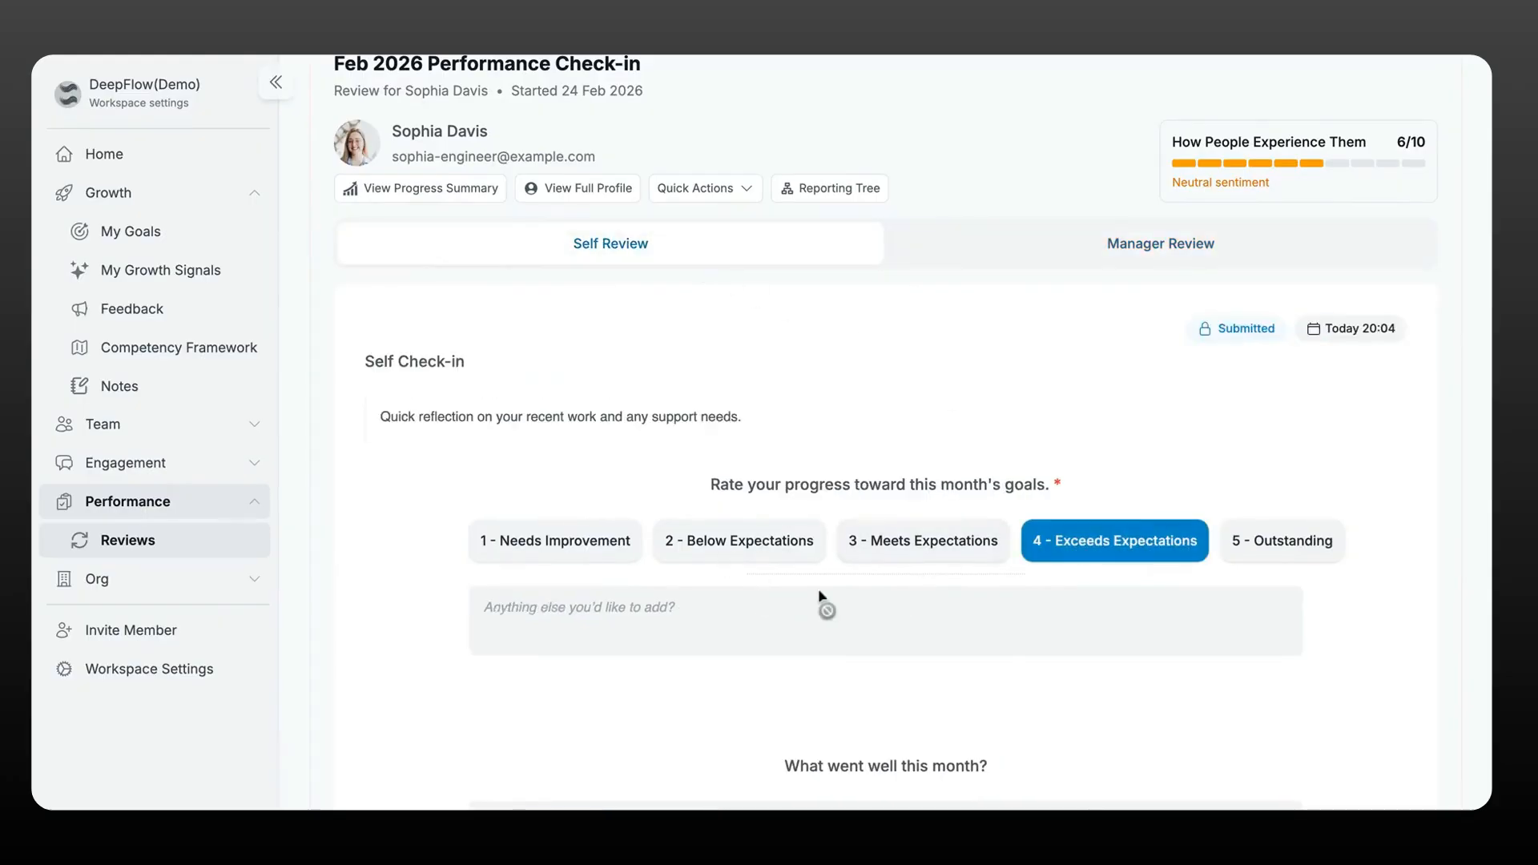
scroll(1036, 596, down, 5)
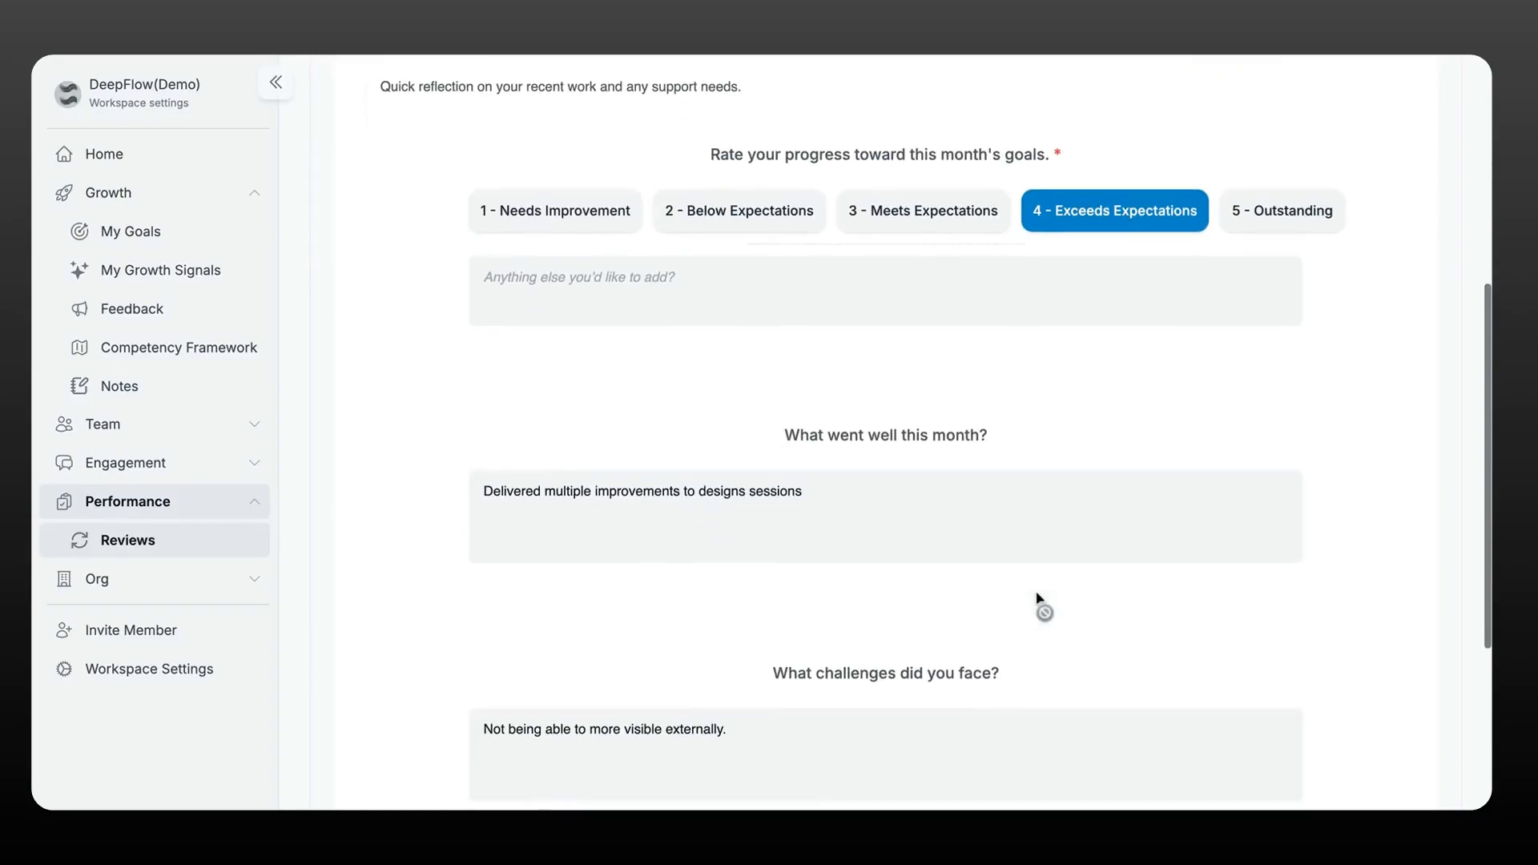
scroll(1036, 597, up, 6)
click(1098, 350)
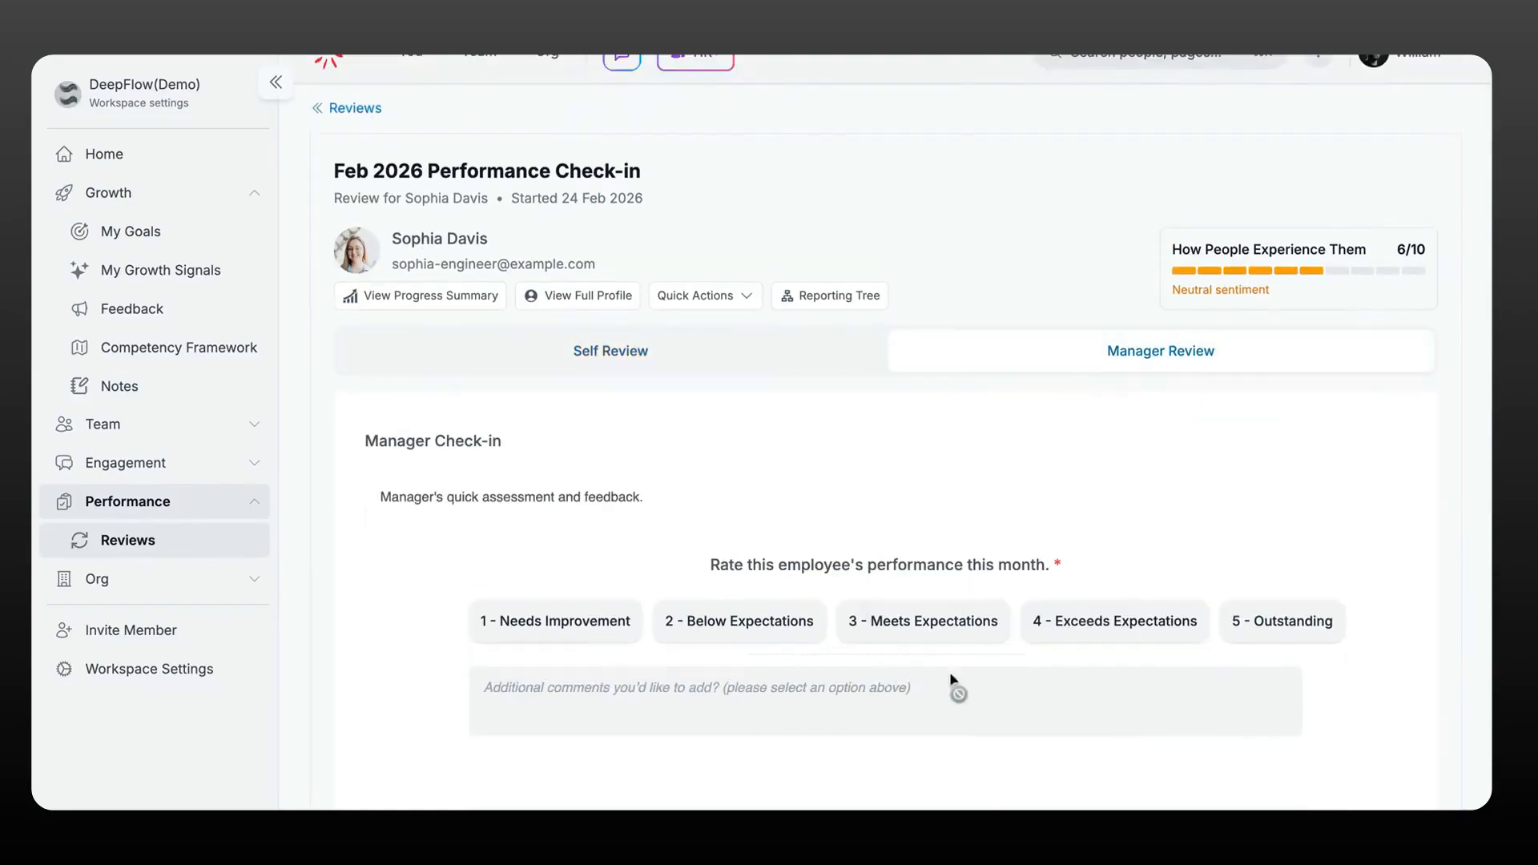
- Rate the employee's performance this month as 4 - Exceeds Expectations and enter "I agreee" as the rating comment
click(1096, 624)
scroll(1095, 638, down, 3)
click(887, 494)
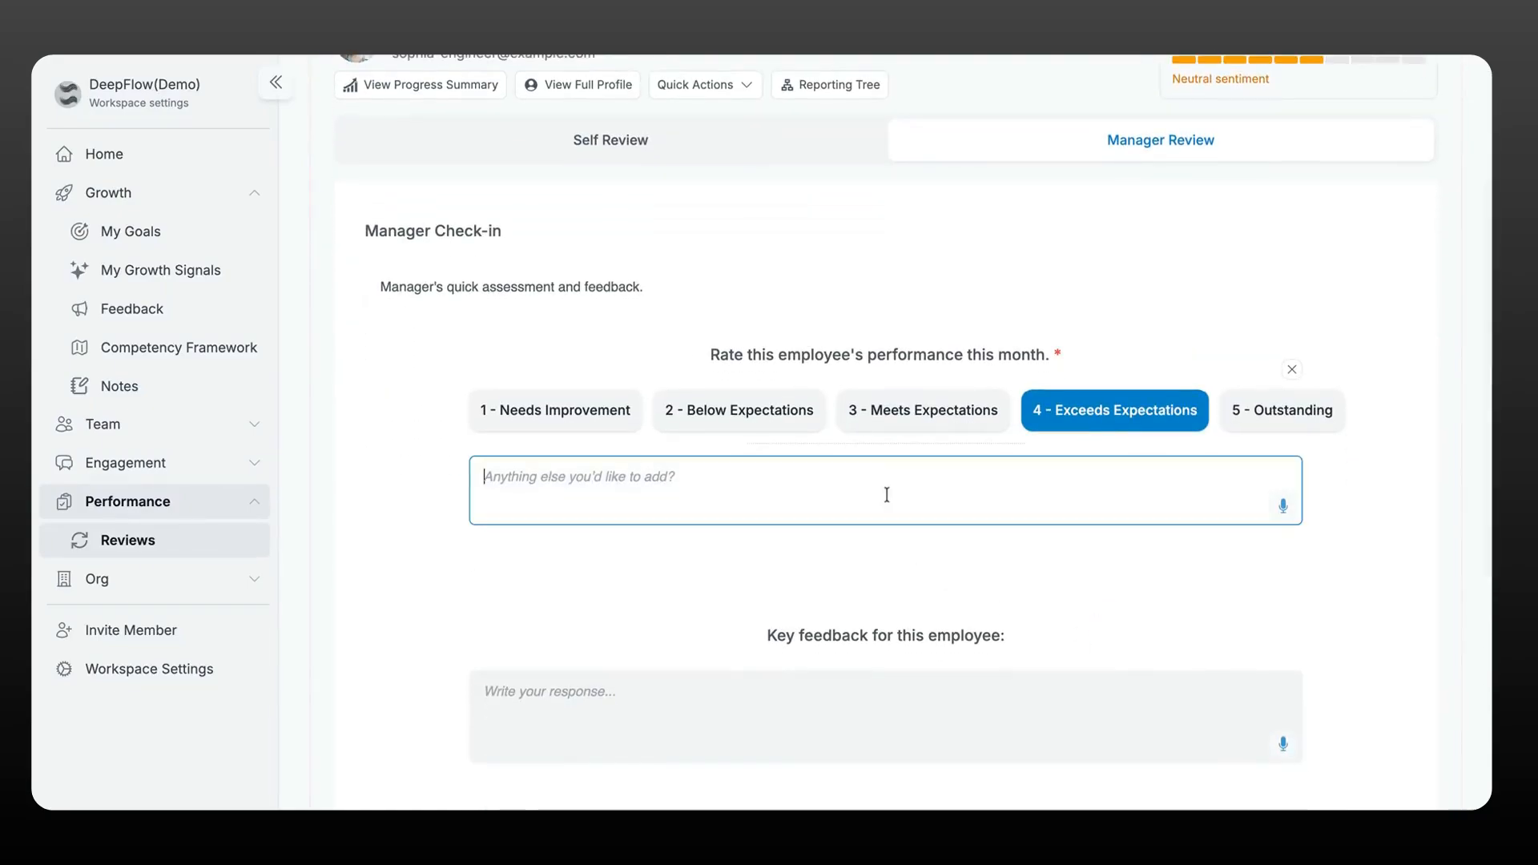
text(I agreee)
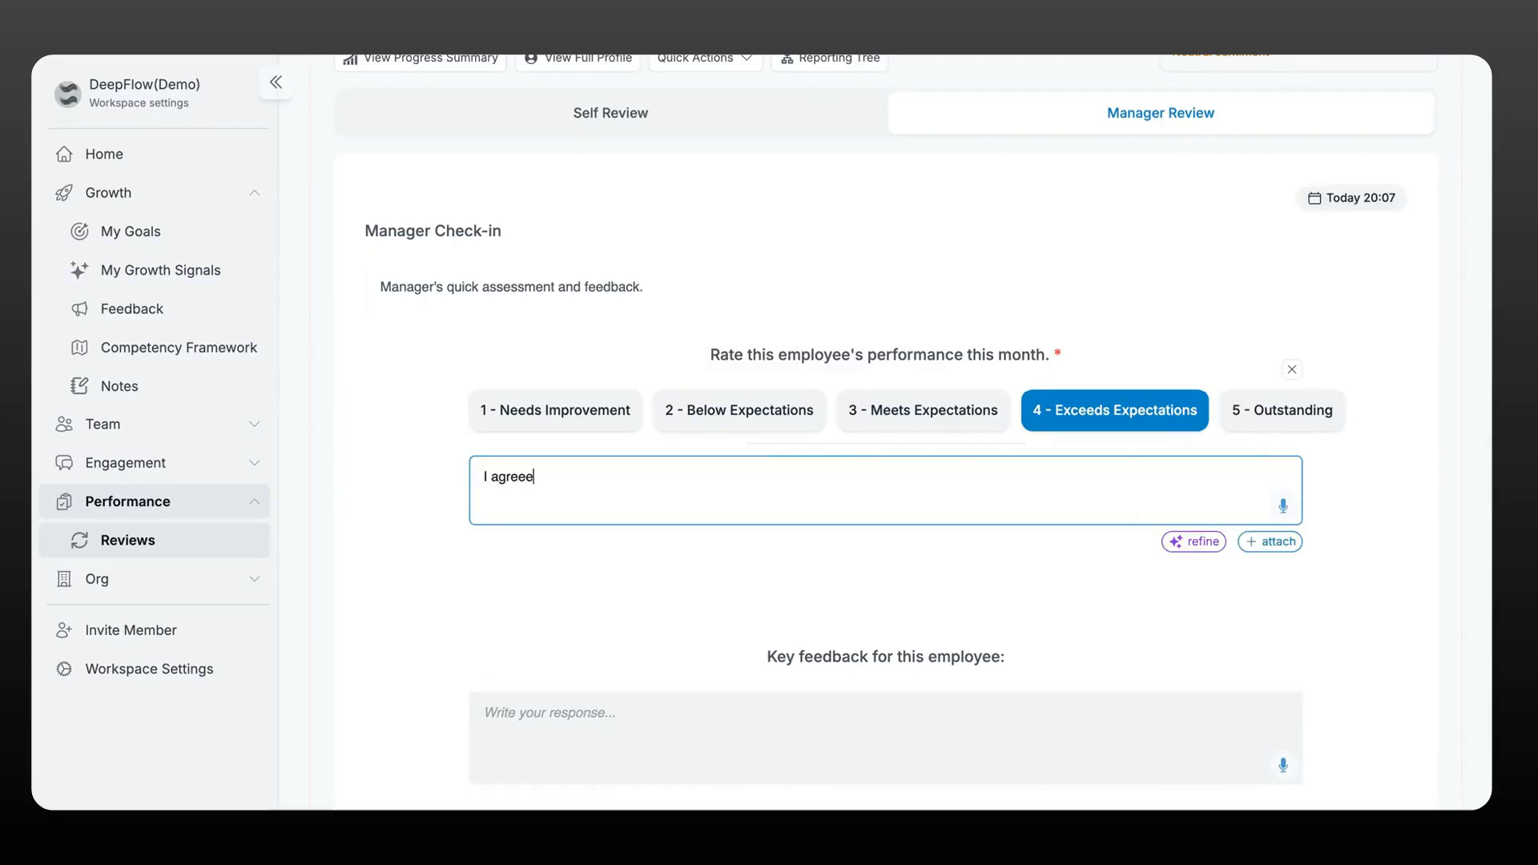
- Attach the note containing "testing production extension" as context to the rating comment and save it
click(1270, 513)
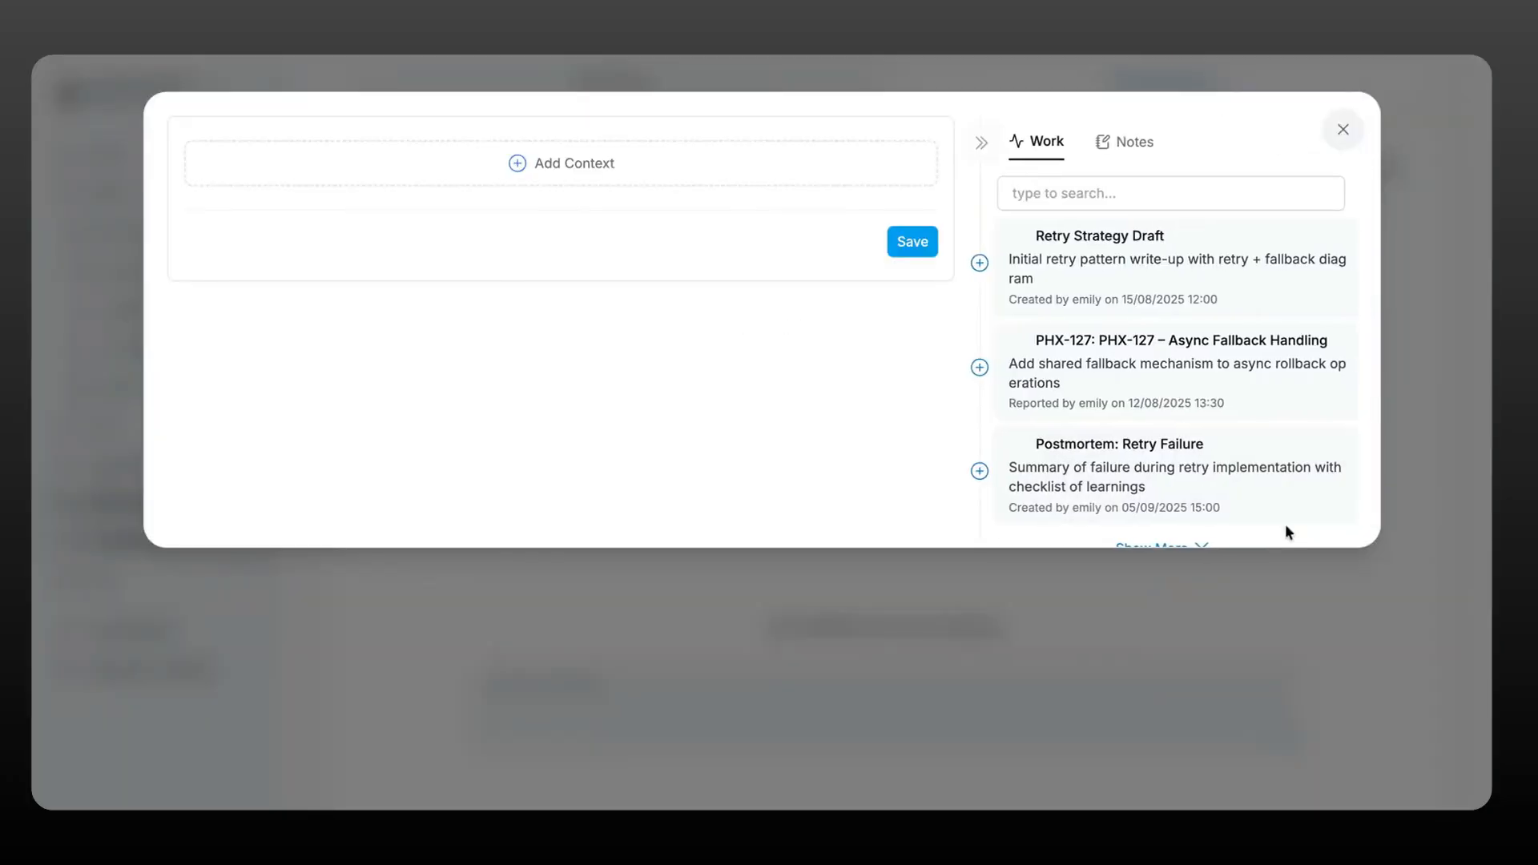
click(1118, 142)
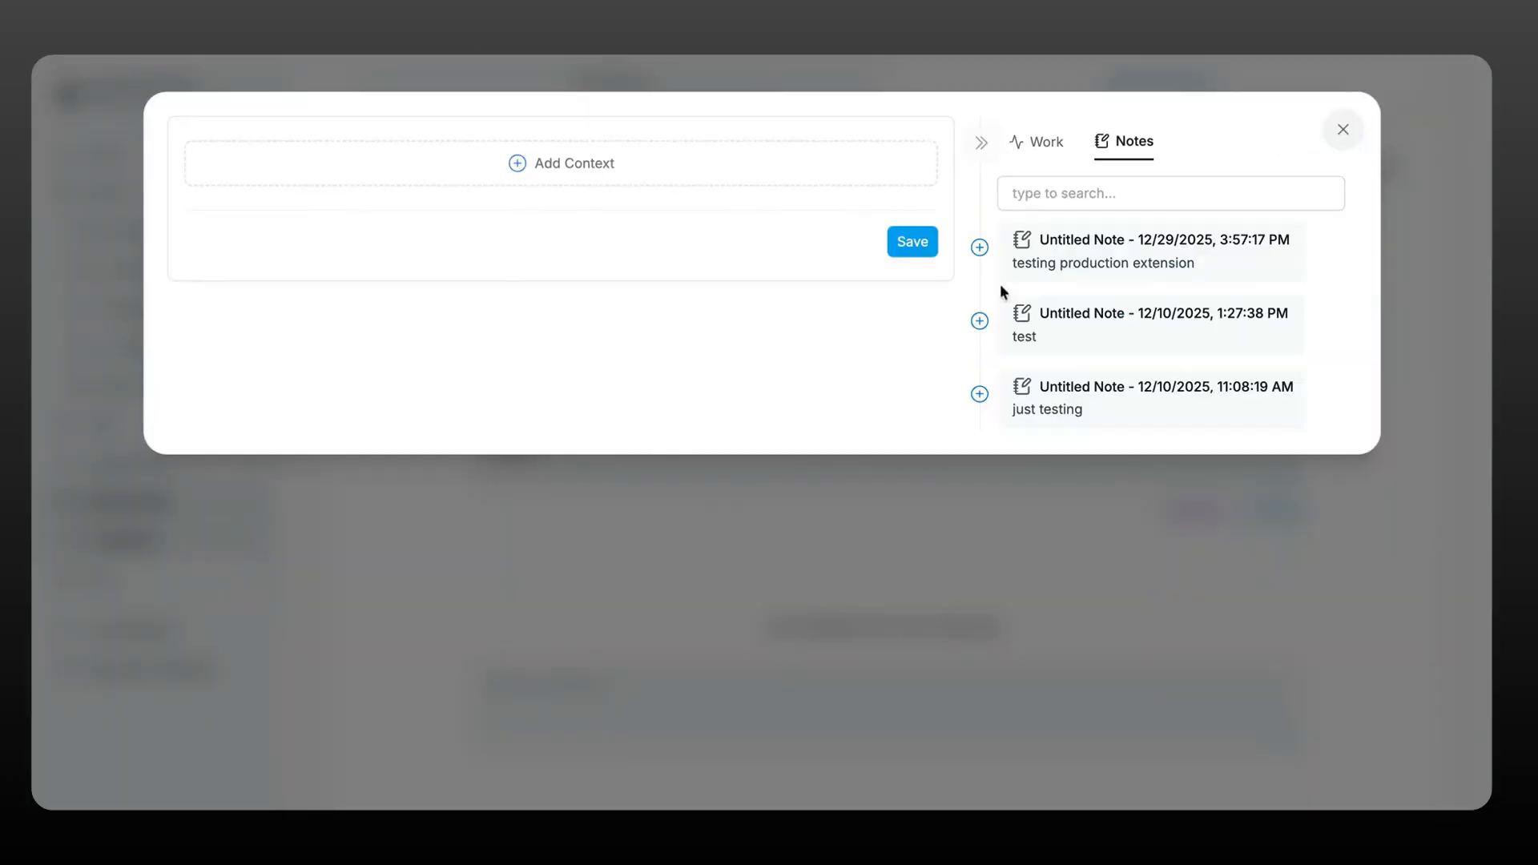
click(979, 247)
click(911, 258)
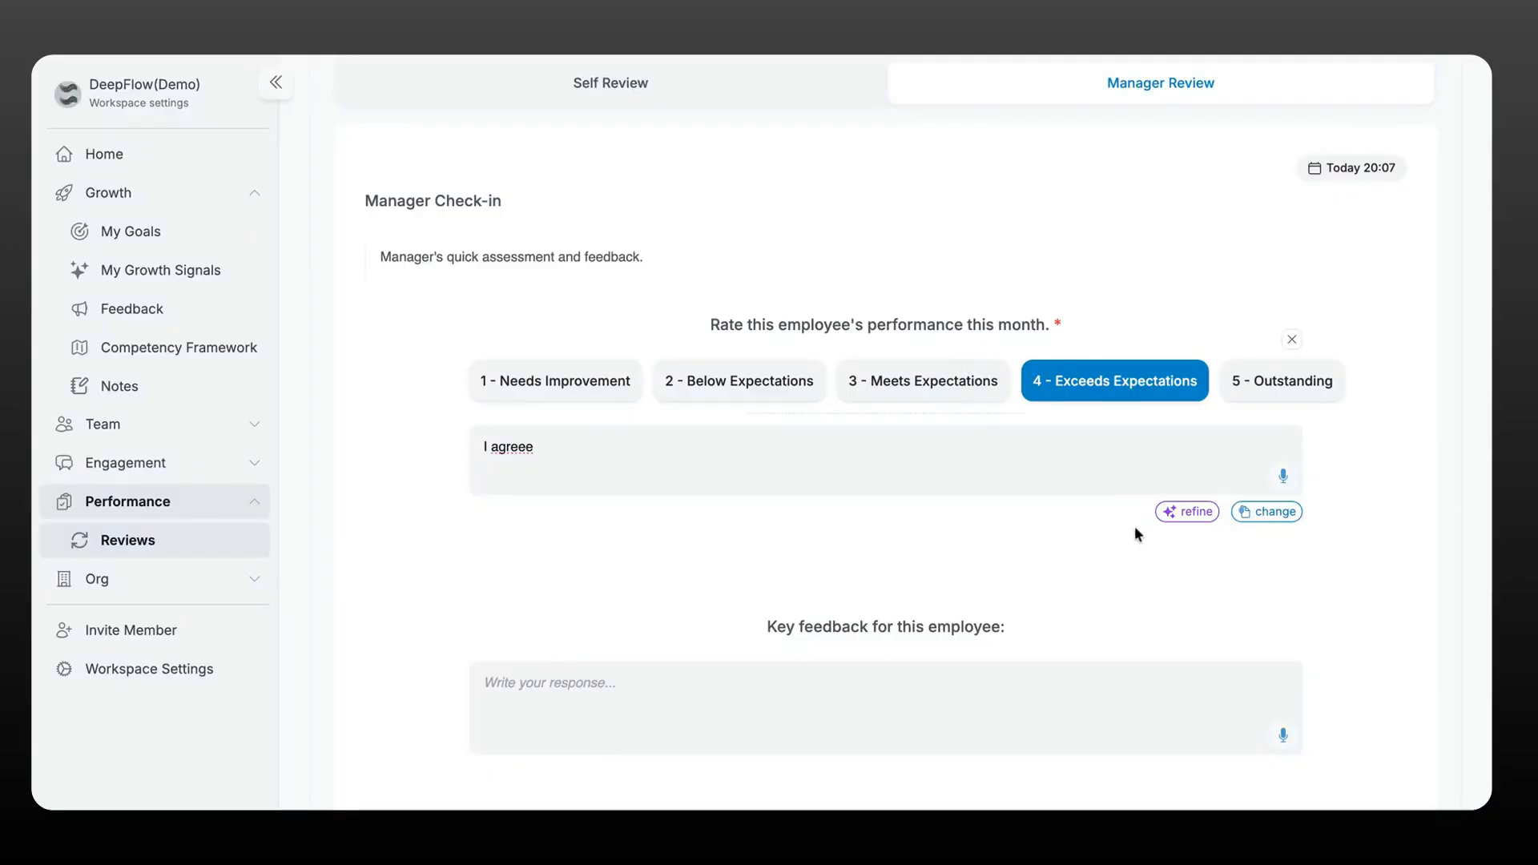
- View the AI refinement suggestions for the rating comment and close them without applying any
click(1197, 512)
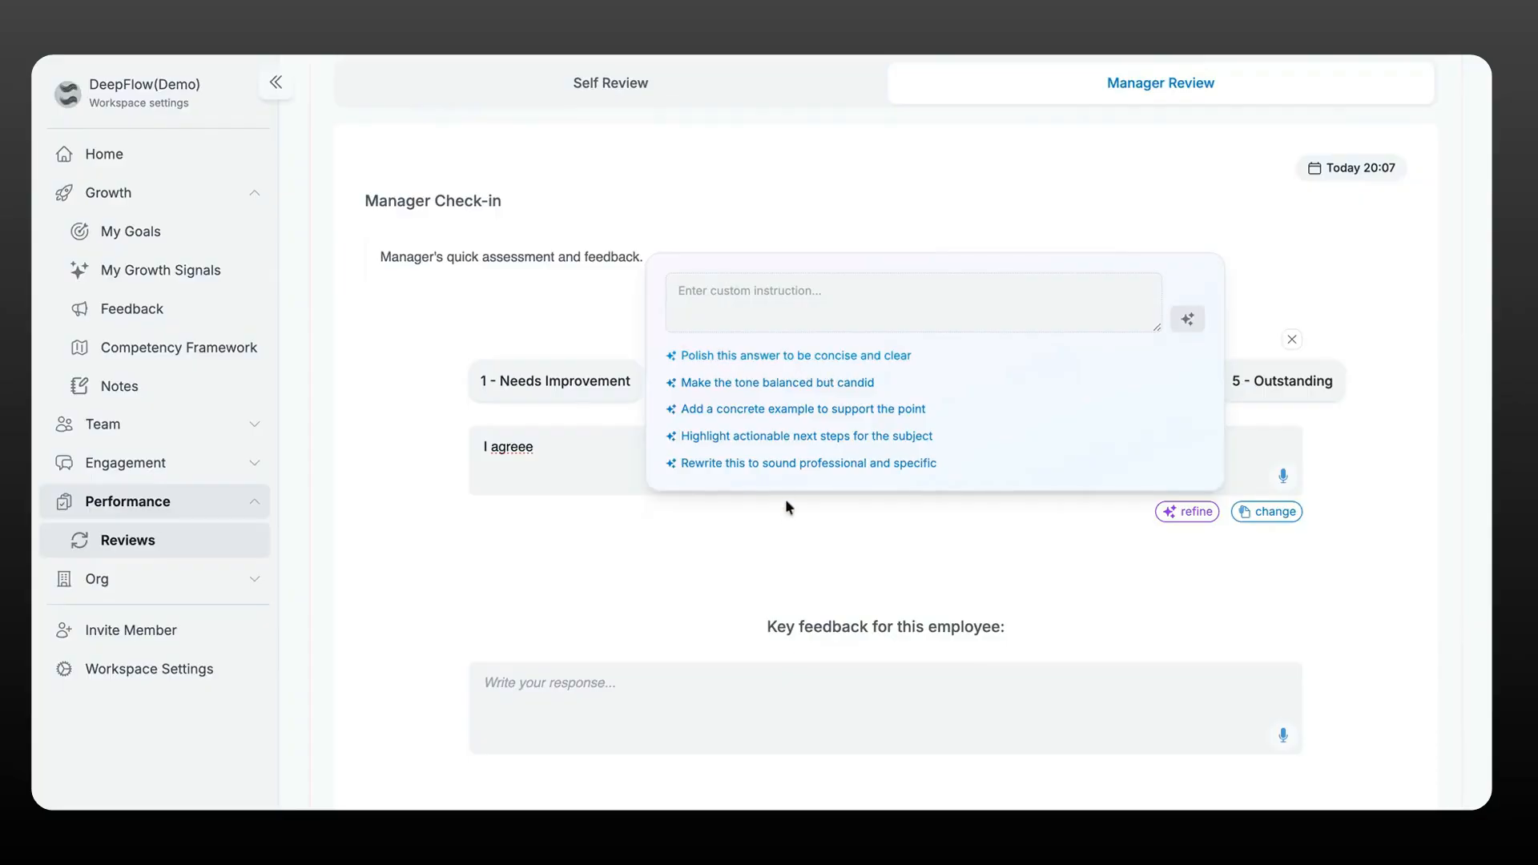
click(792, 521)
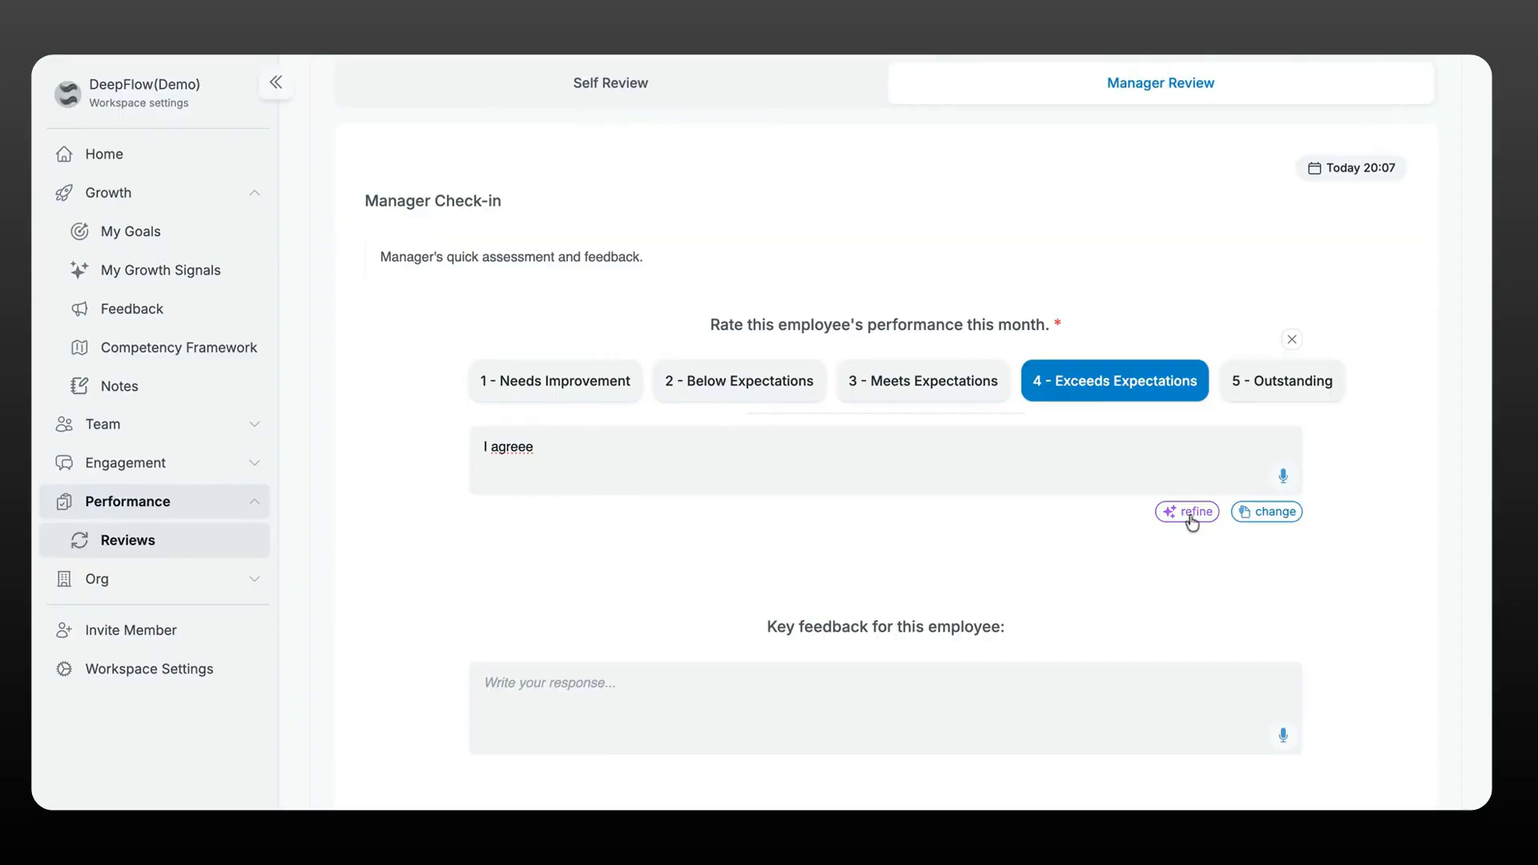
scroll(991, 535, down, 1)
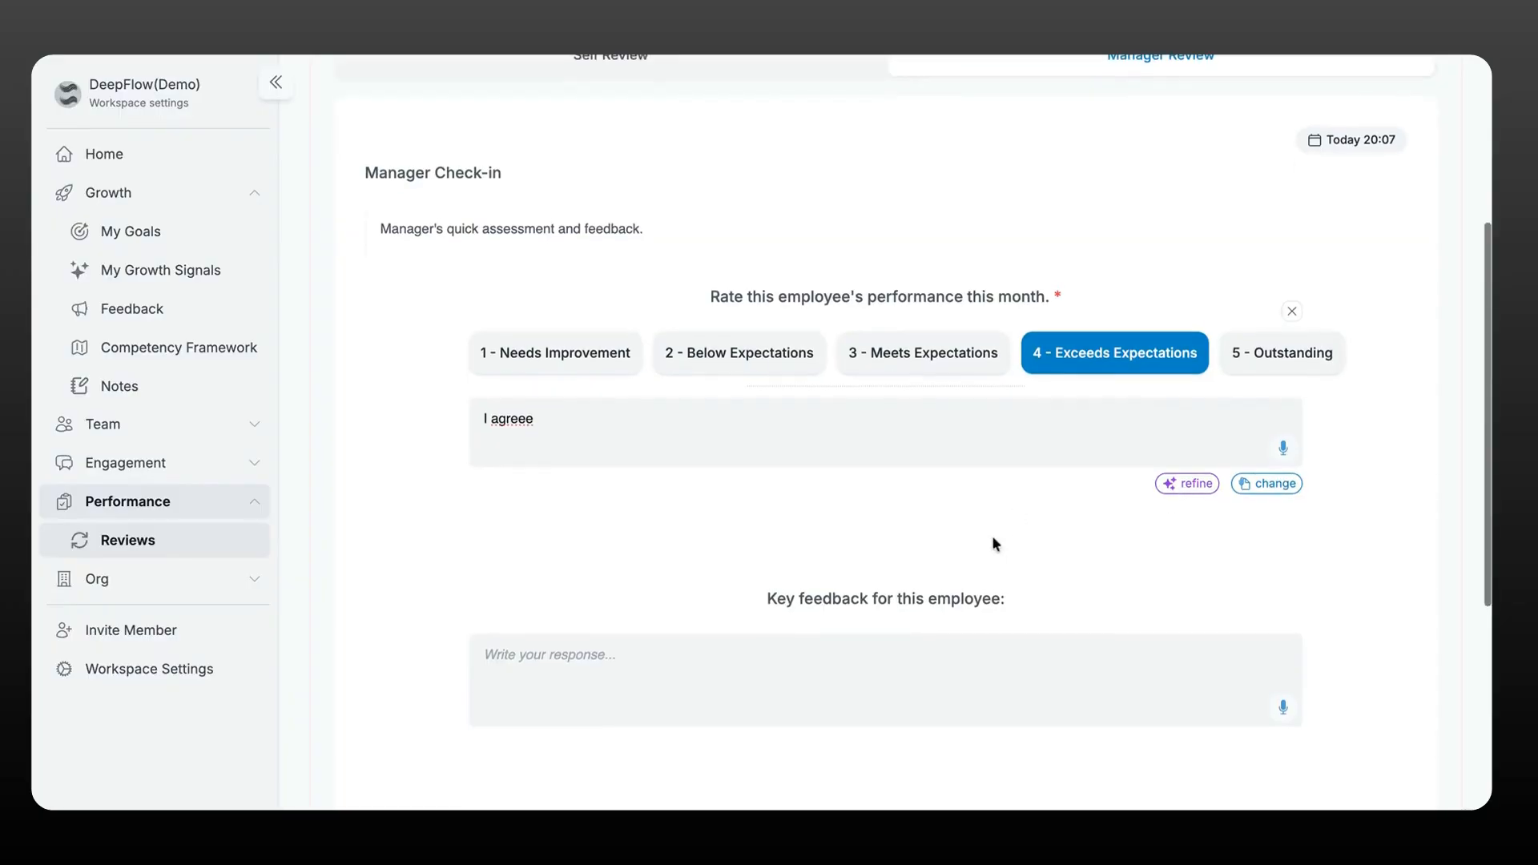
- Correct the spelling of the rating comment to "I agree"
click(631, 421)
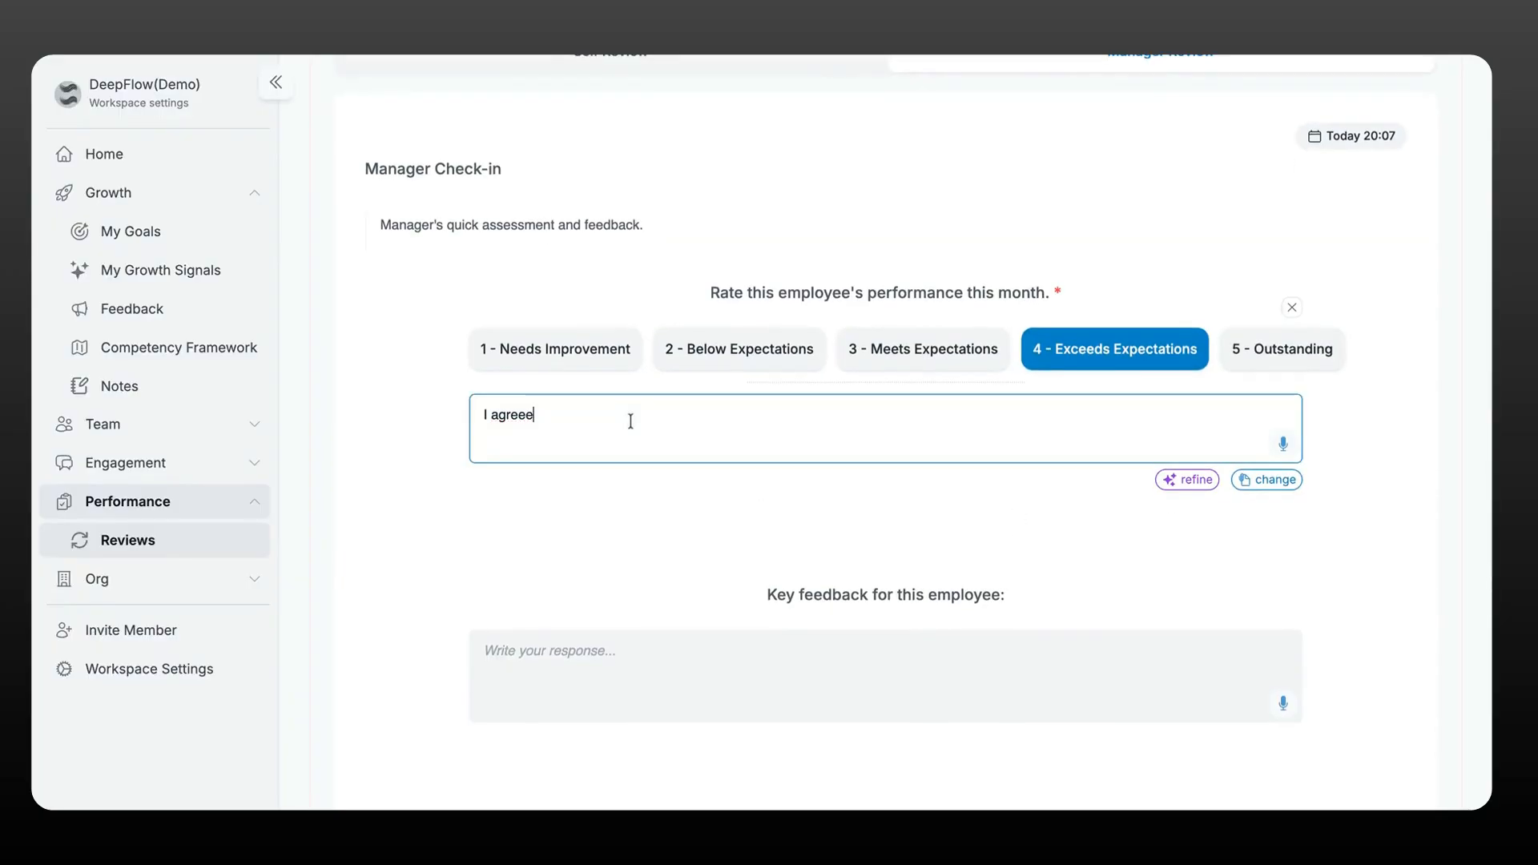
click(710, 524)
scroll(710, 523, down, 2)
- Answer the key feedback question with "Great work." and go to the action items answer
click(830, 535)
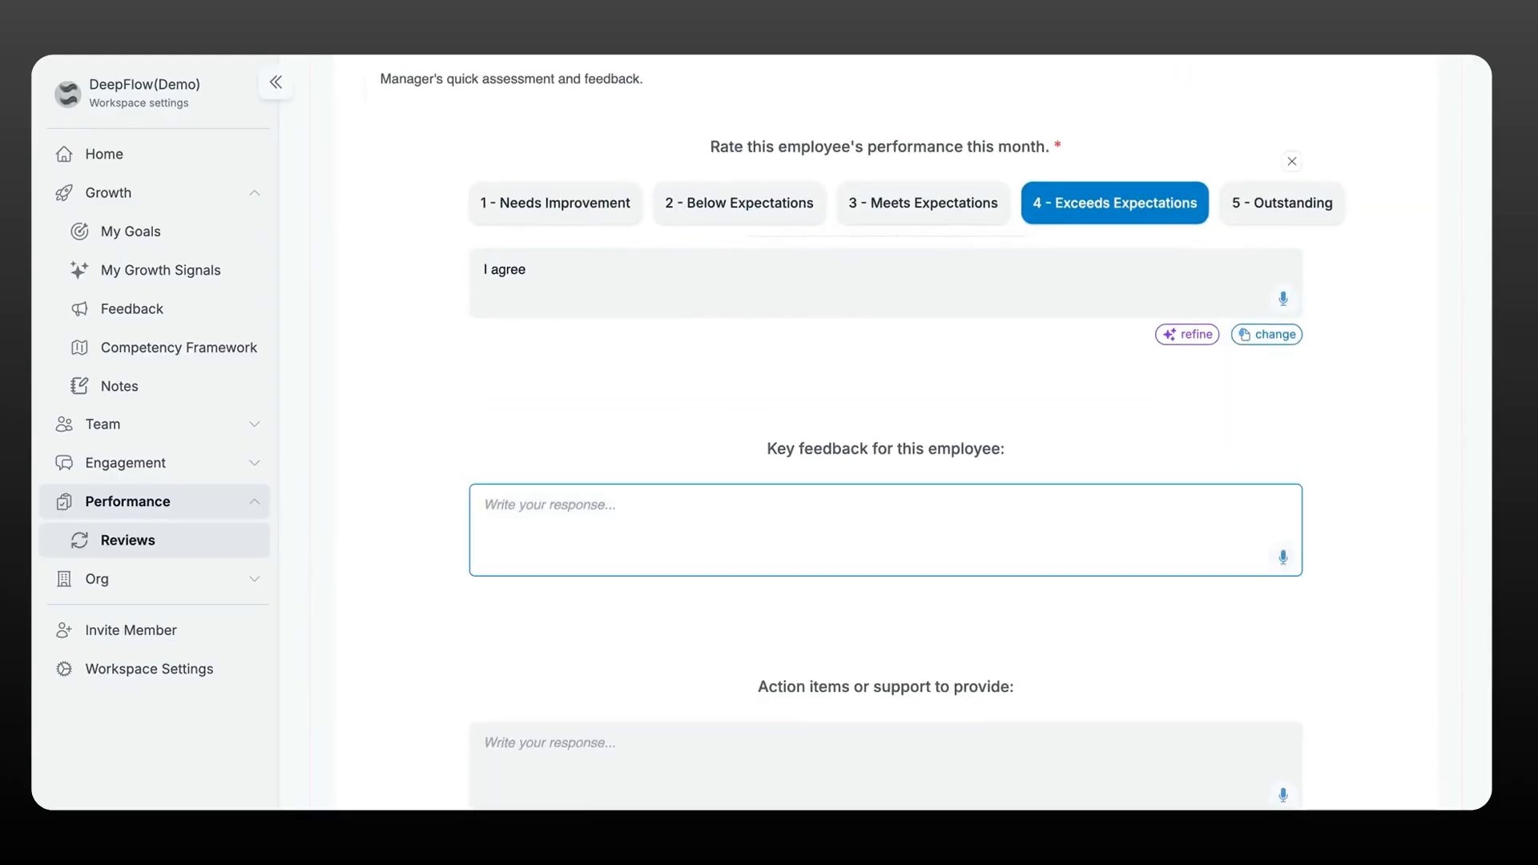
scroll(899, 539, down, 3)
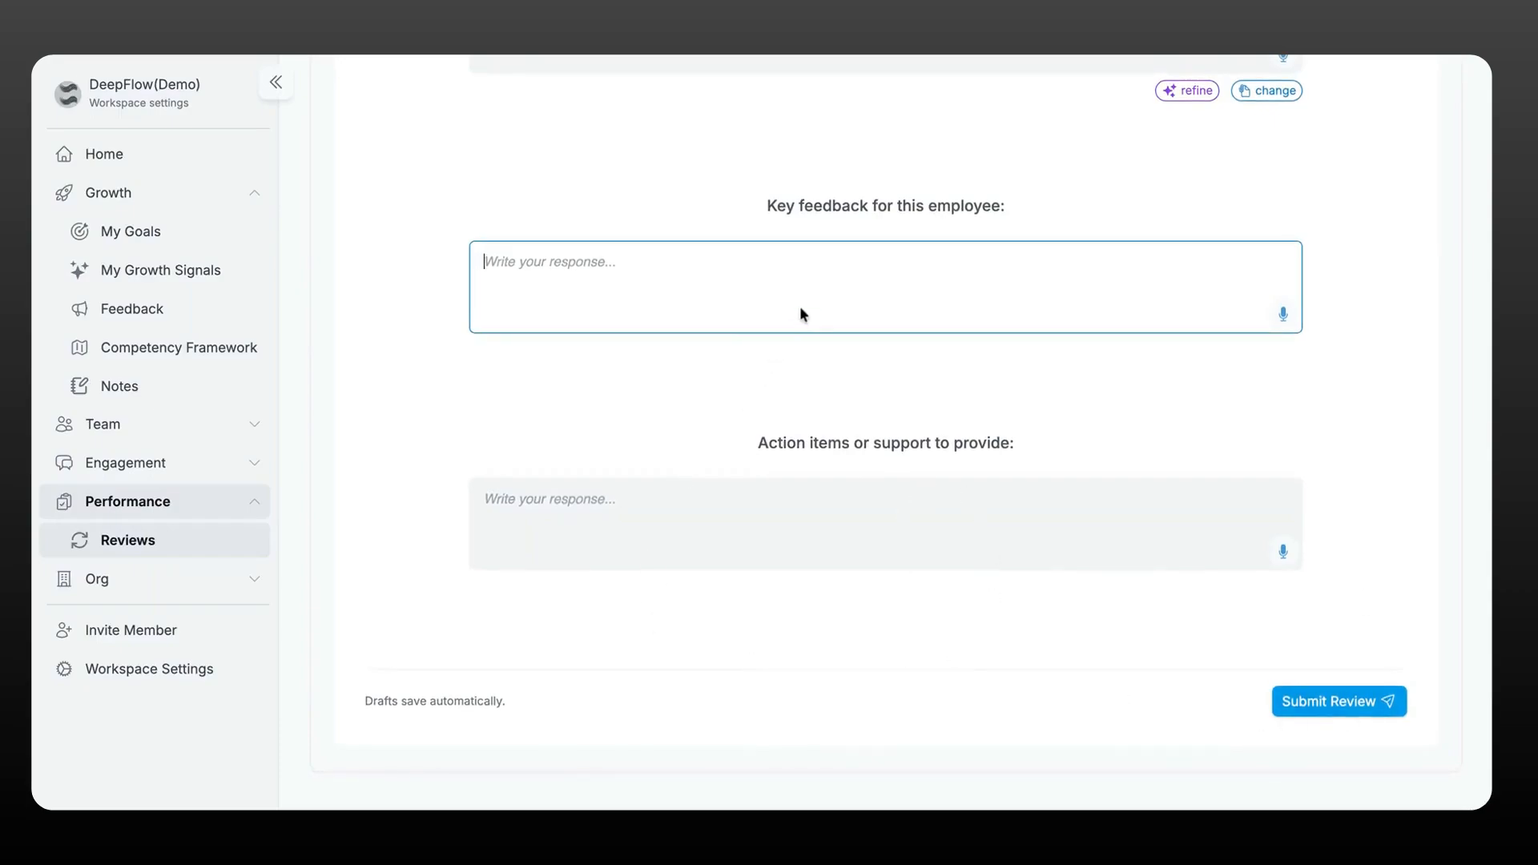
text(Great work.)
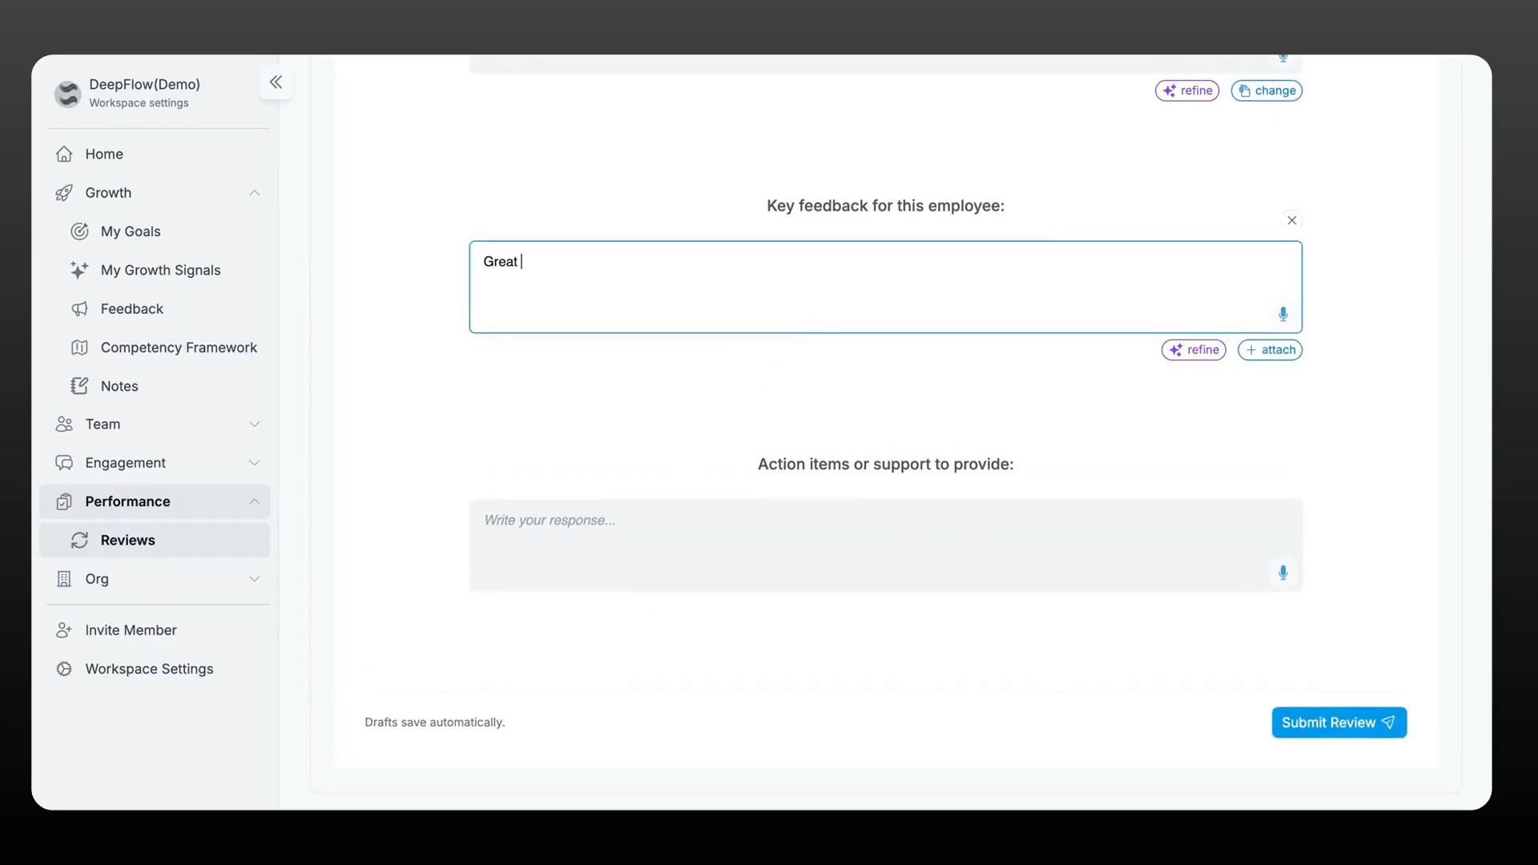
click(875, 527)
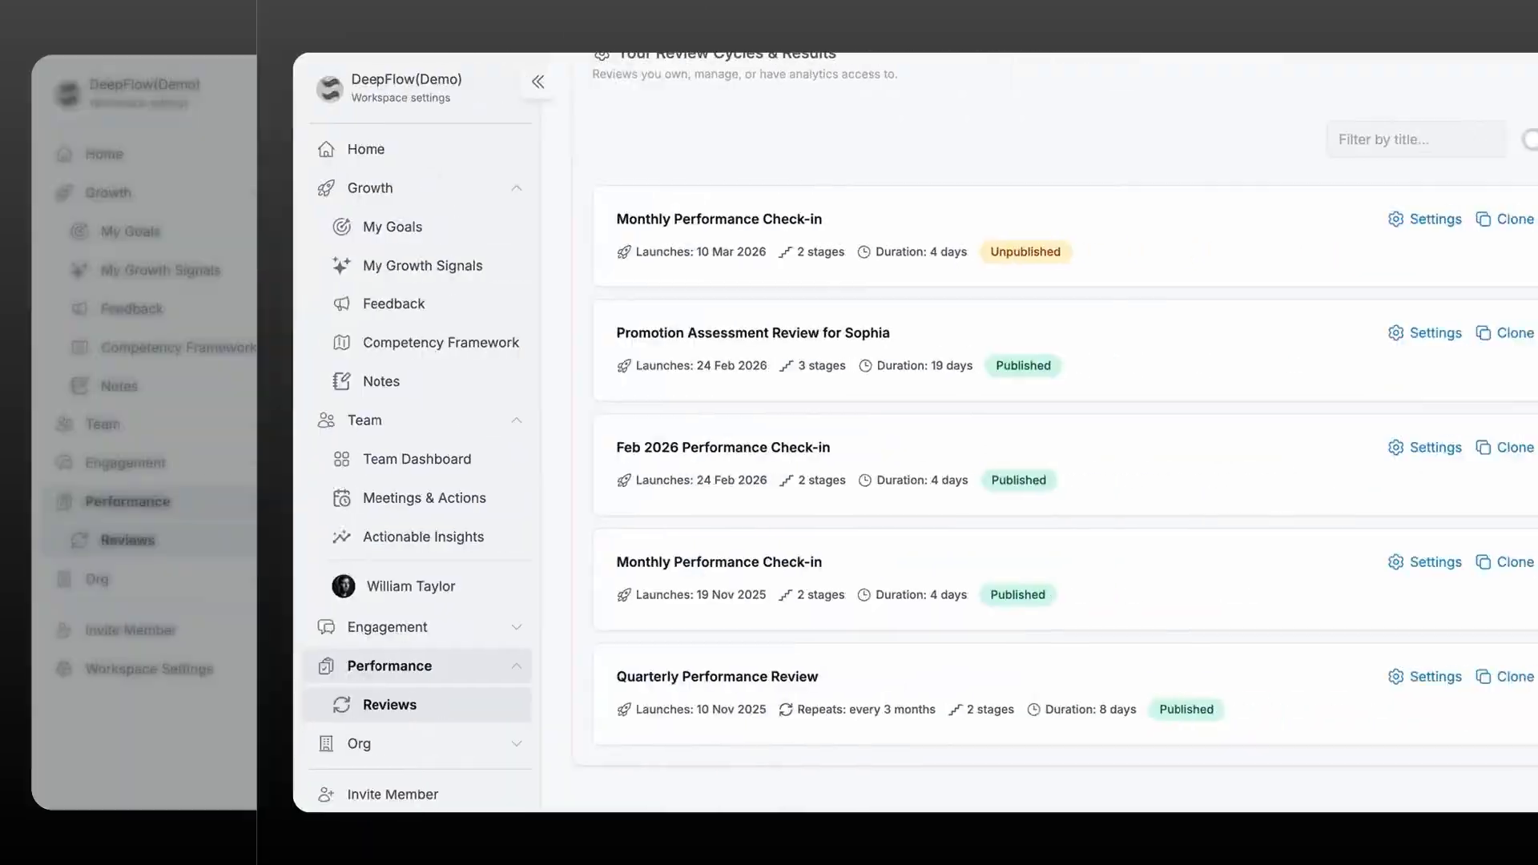
- Open the results of the active Feb 2026 Performance Check-in run and show the reviewed engineer's individual reviews
click(1374, 450)
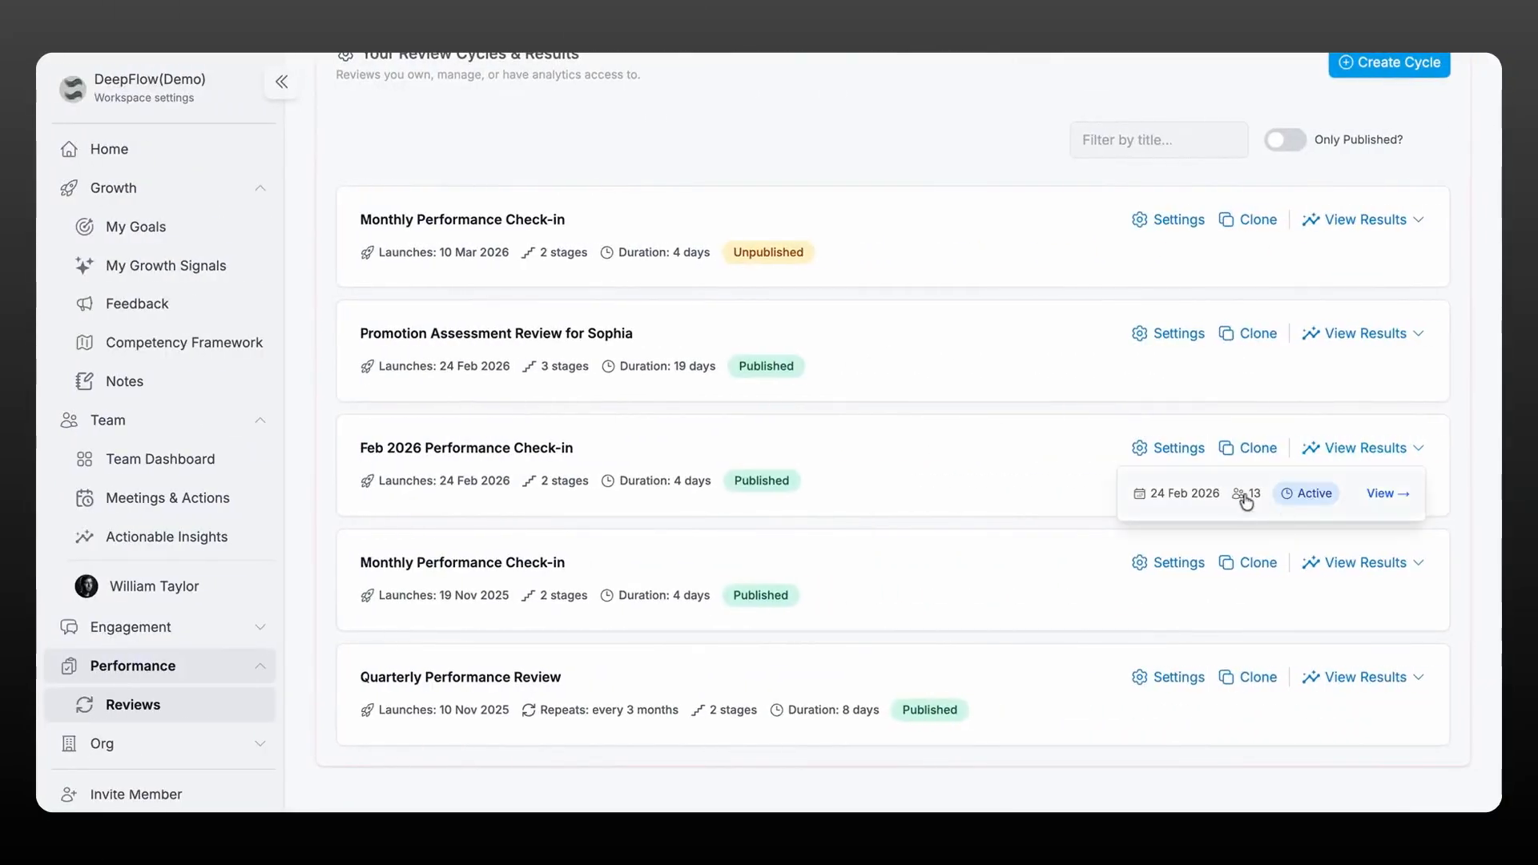
click(1223, 503)
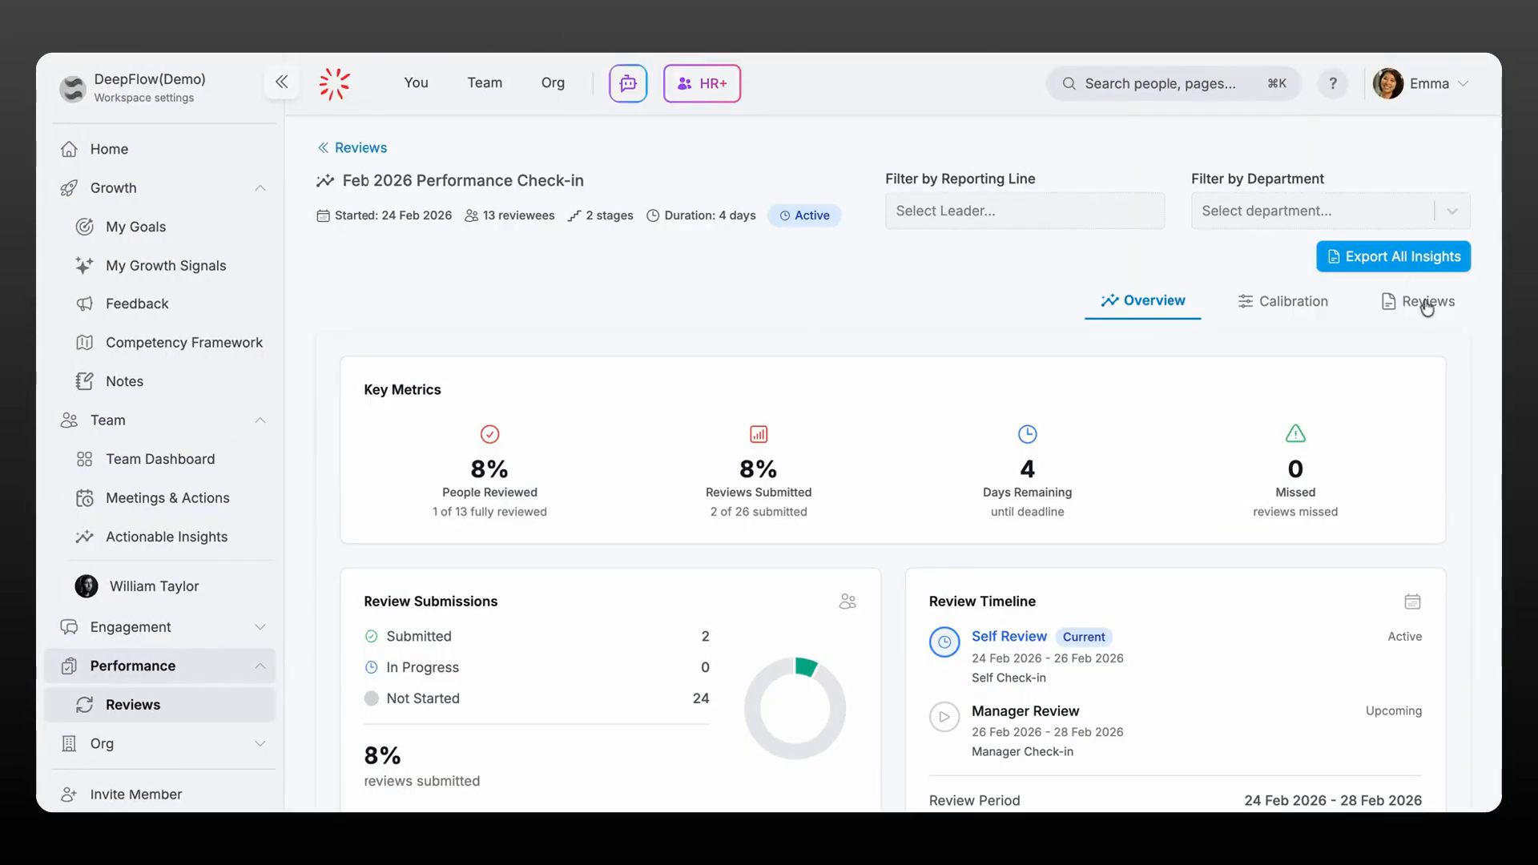
click(1420, 301)
scroll(1249, 436, right, 5)
click(1226, 433)
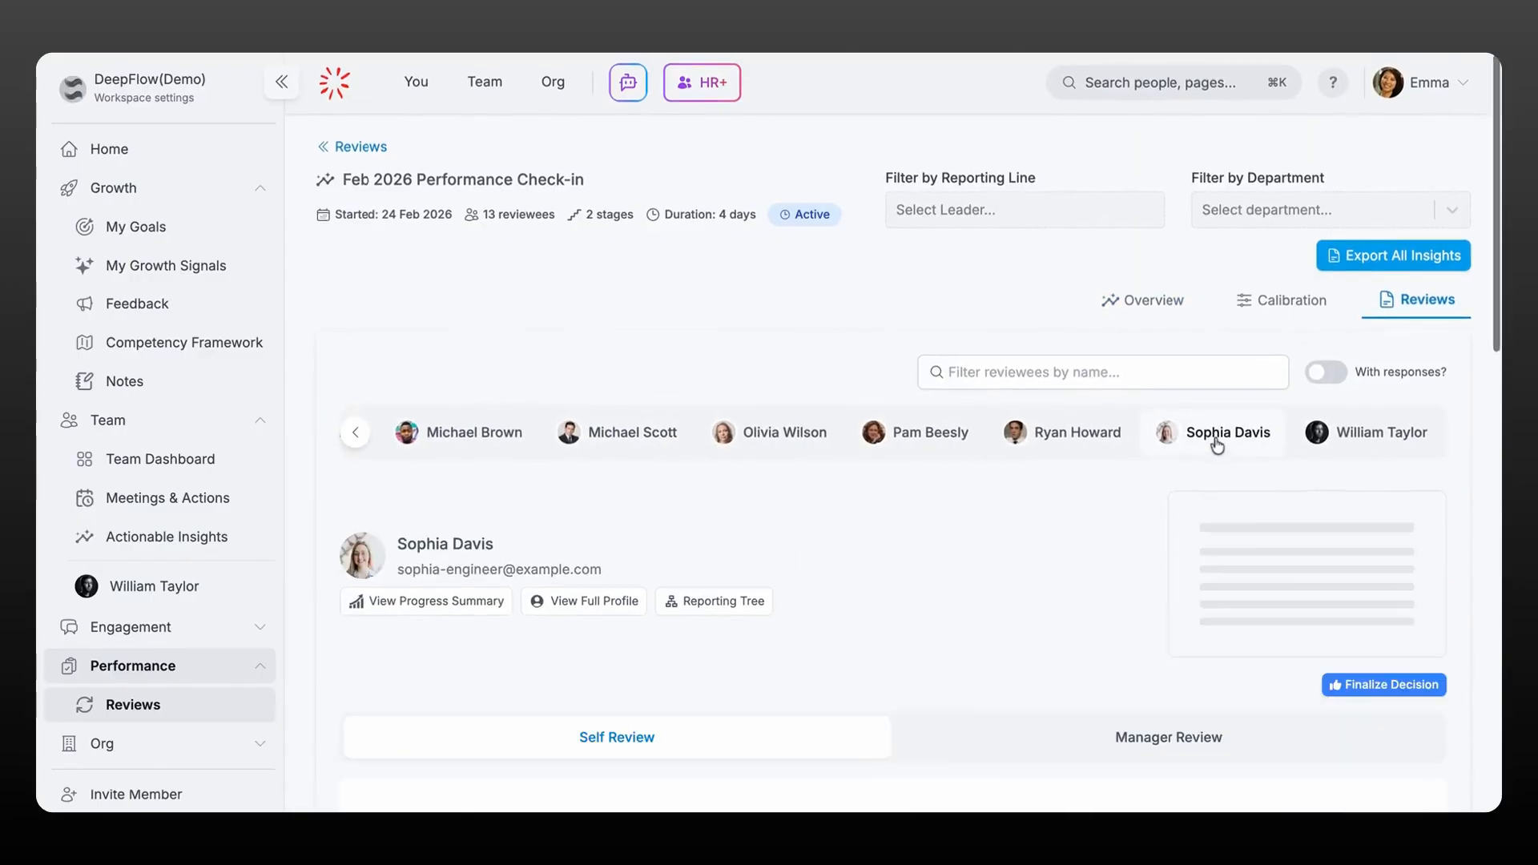
- Draft a change request with the note "please change" for the employee's submitted self review, and cancel it
scroll(1313, 700, down, 2)
click(1345, 641)
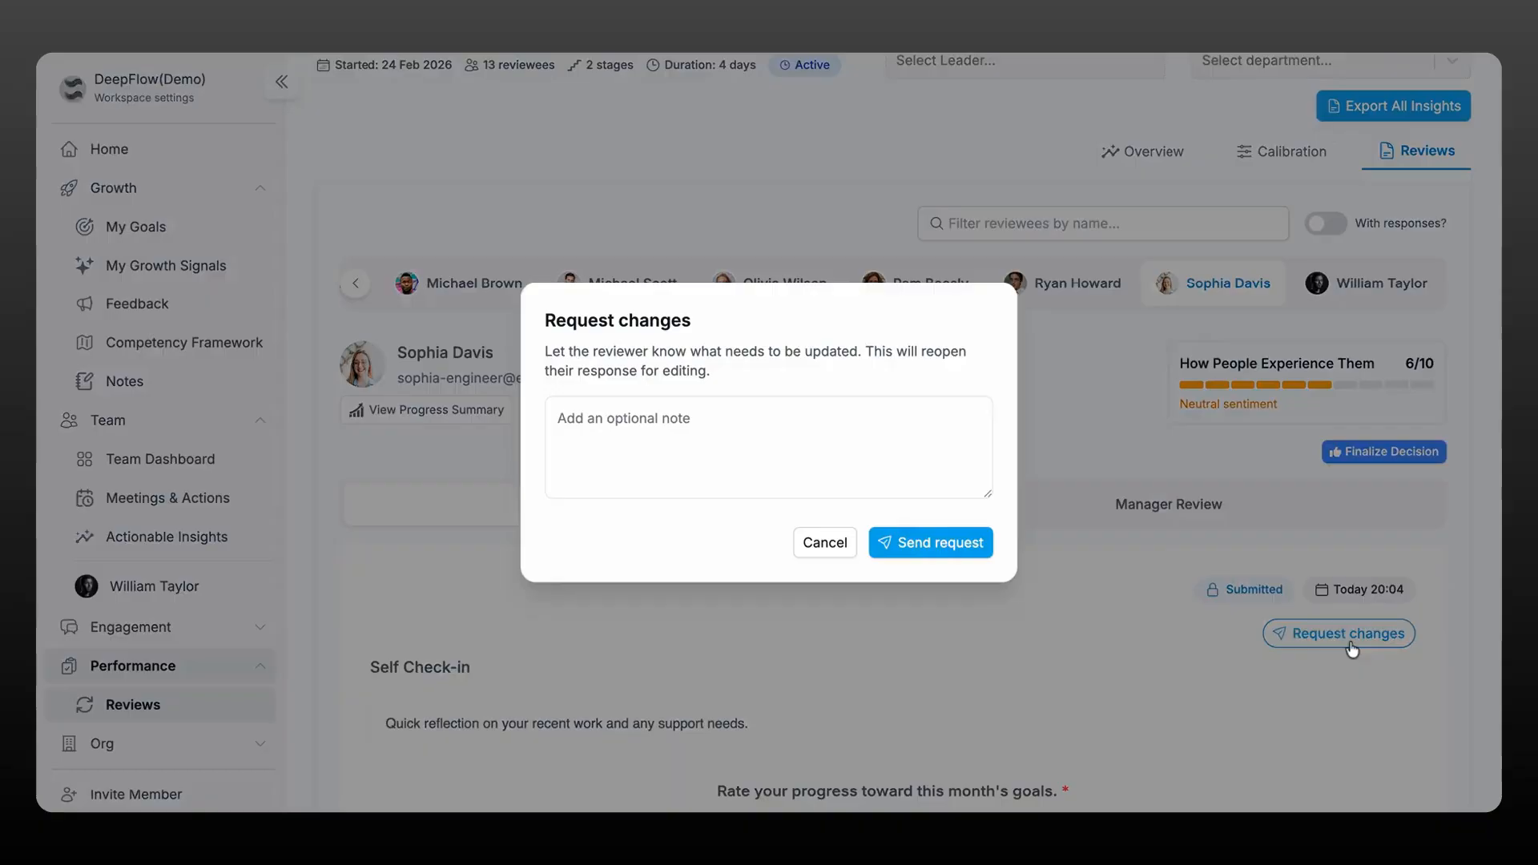
click(663, 461)
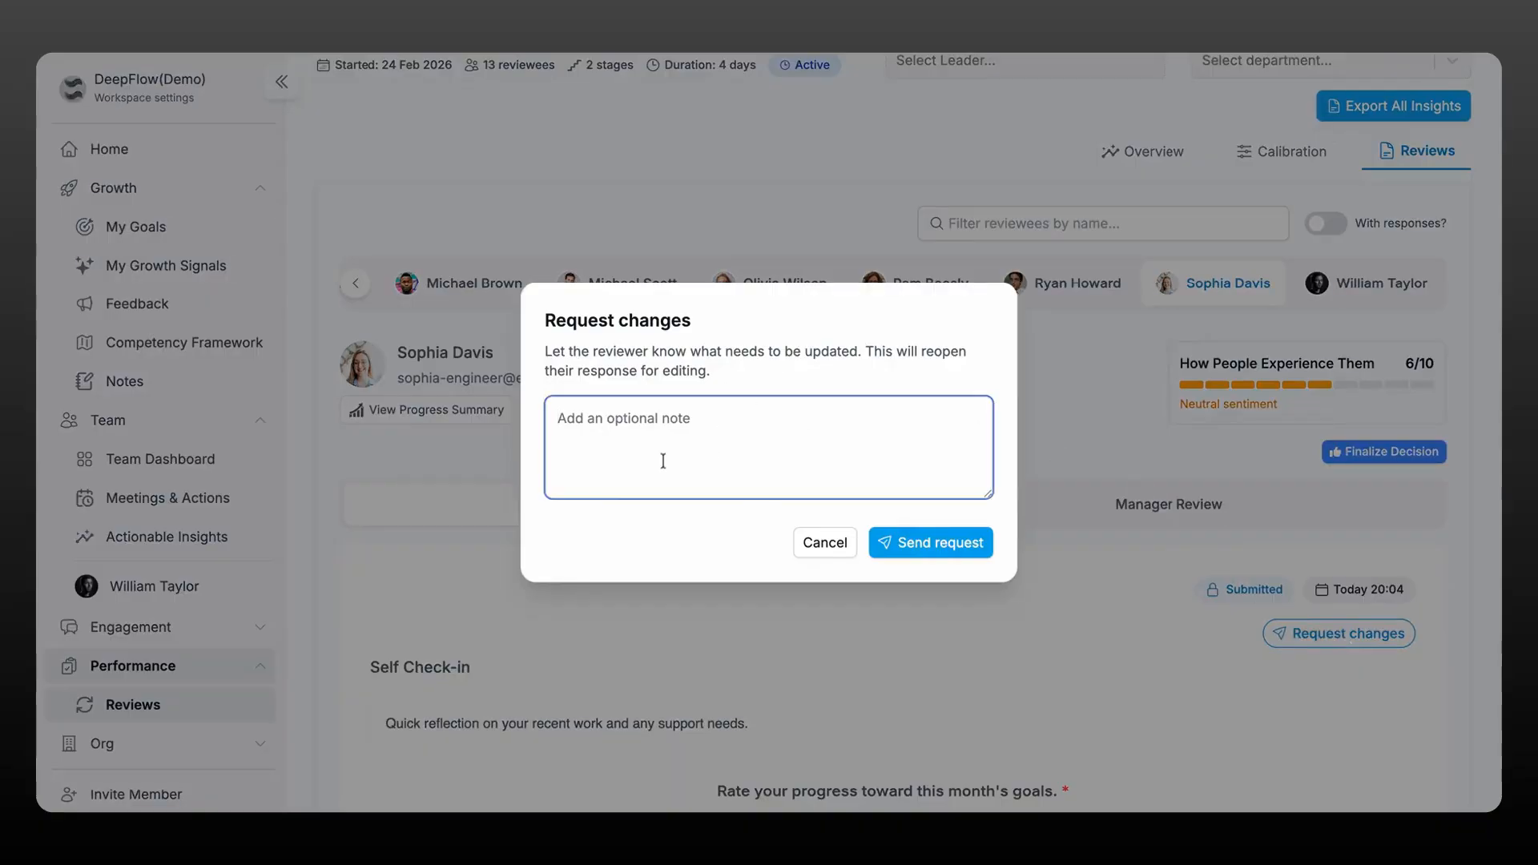
text(please change)
click(824, 542)
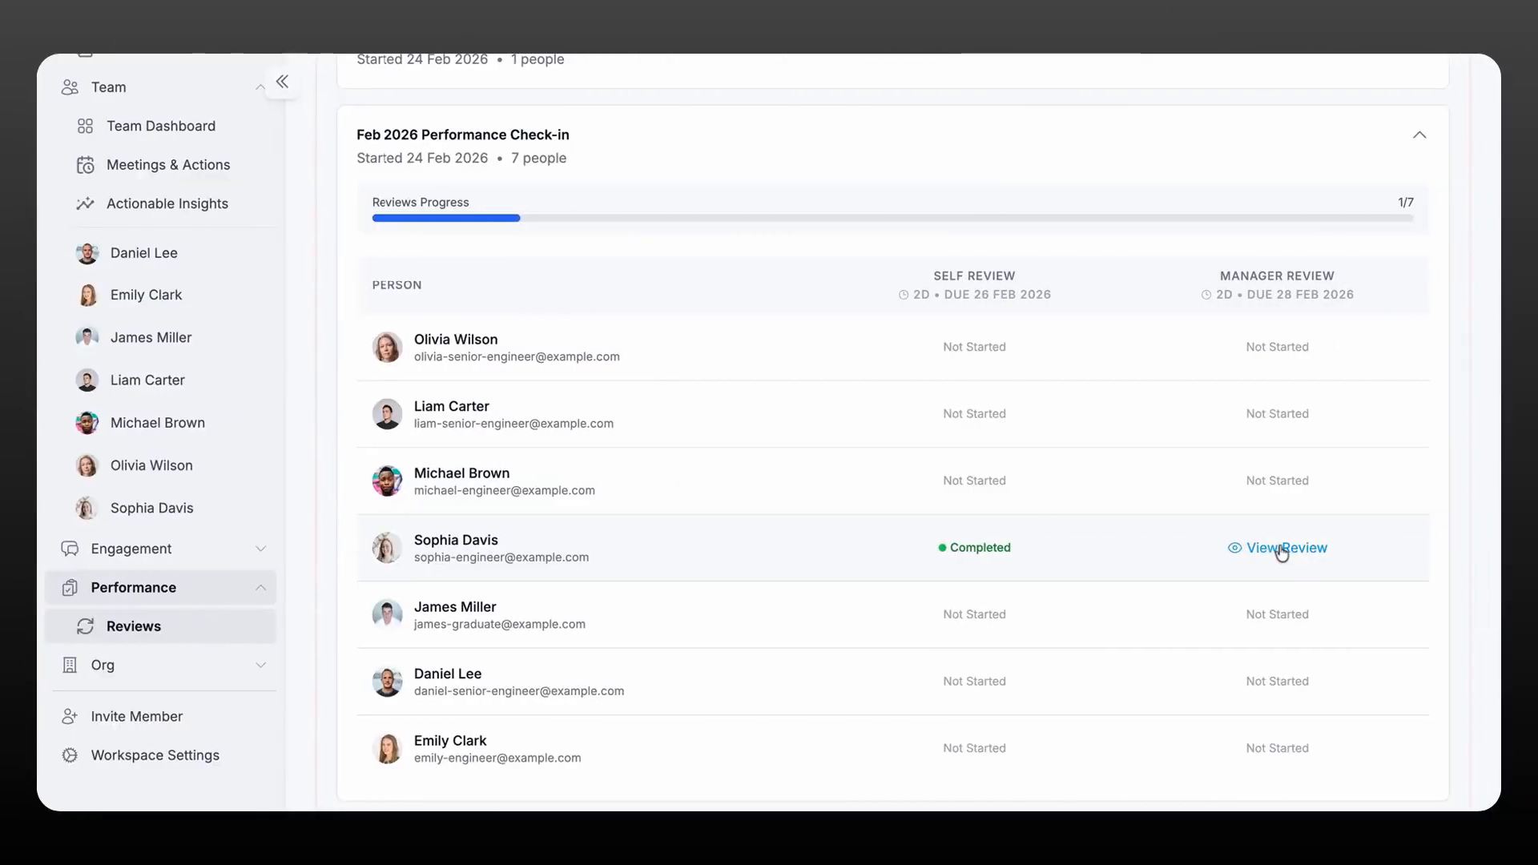
- Open the employee's submitted manager review and send a reopen request with the note "please let me change"
click(1270, 547)
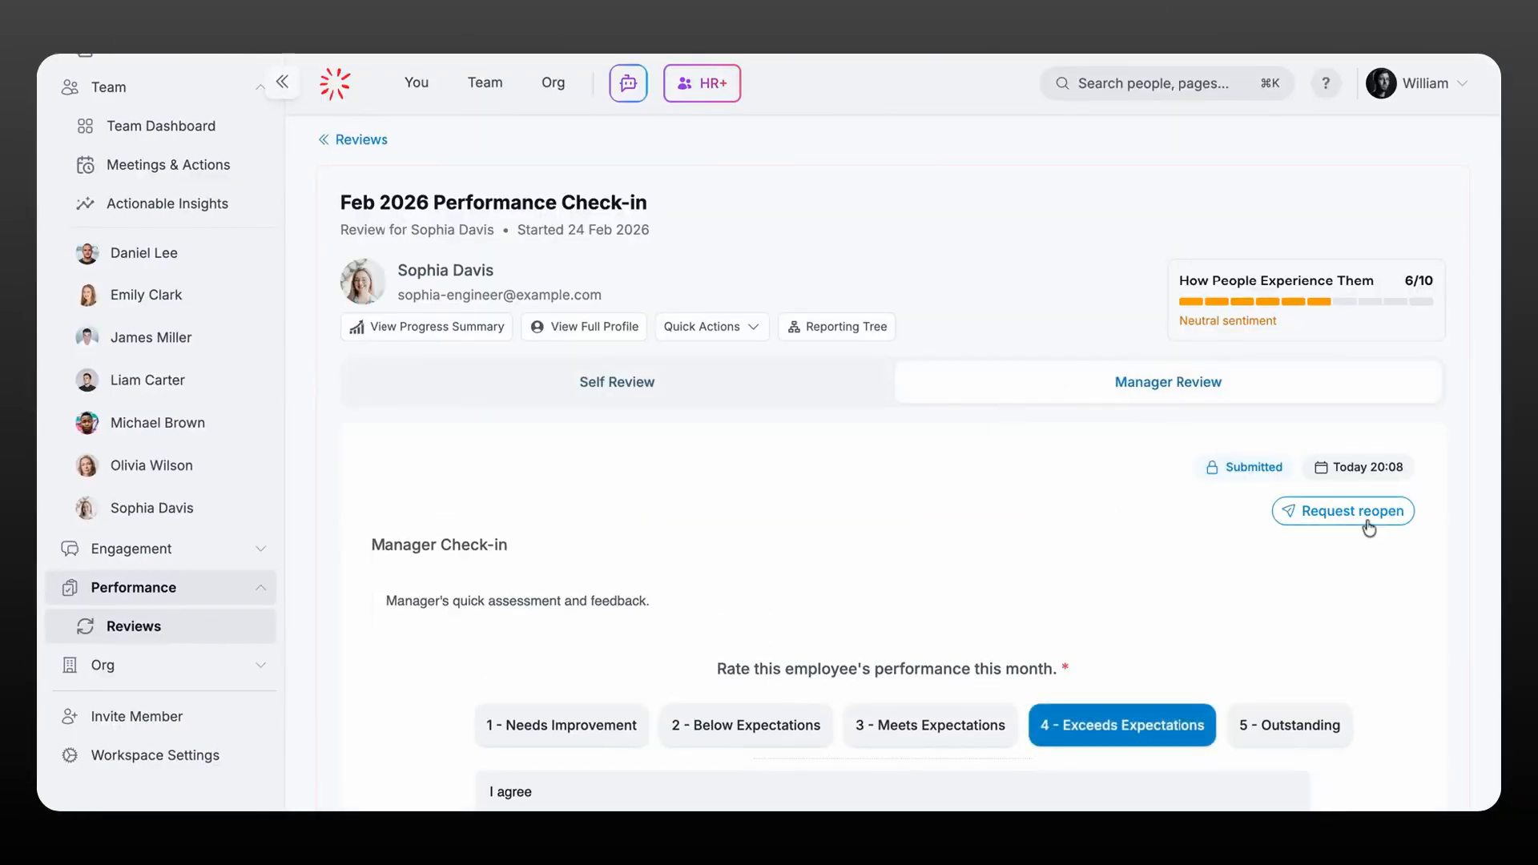
click(1367, 522)
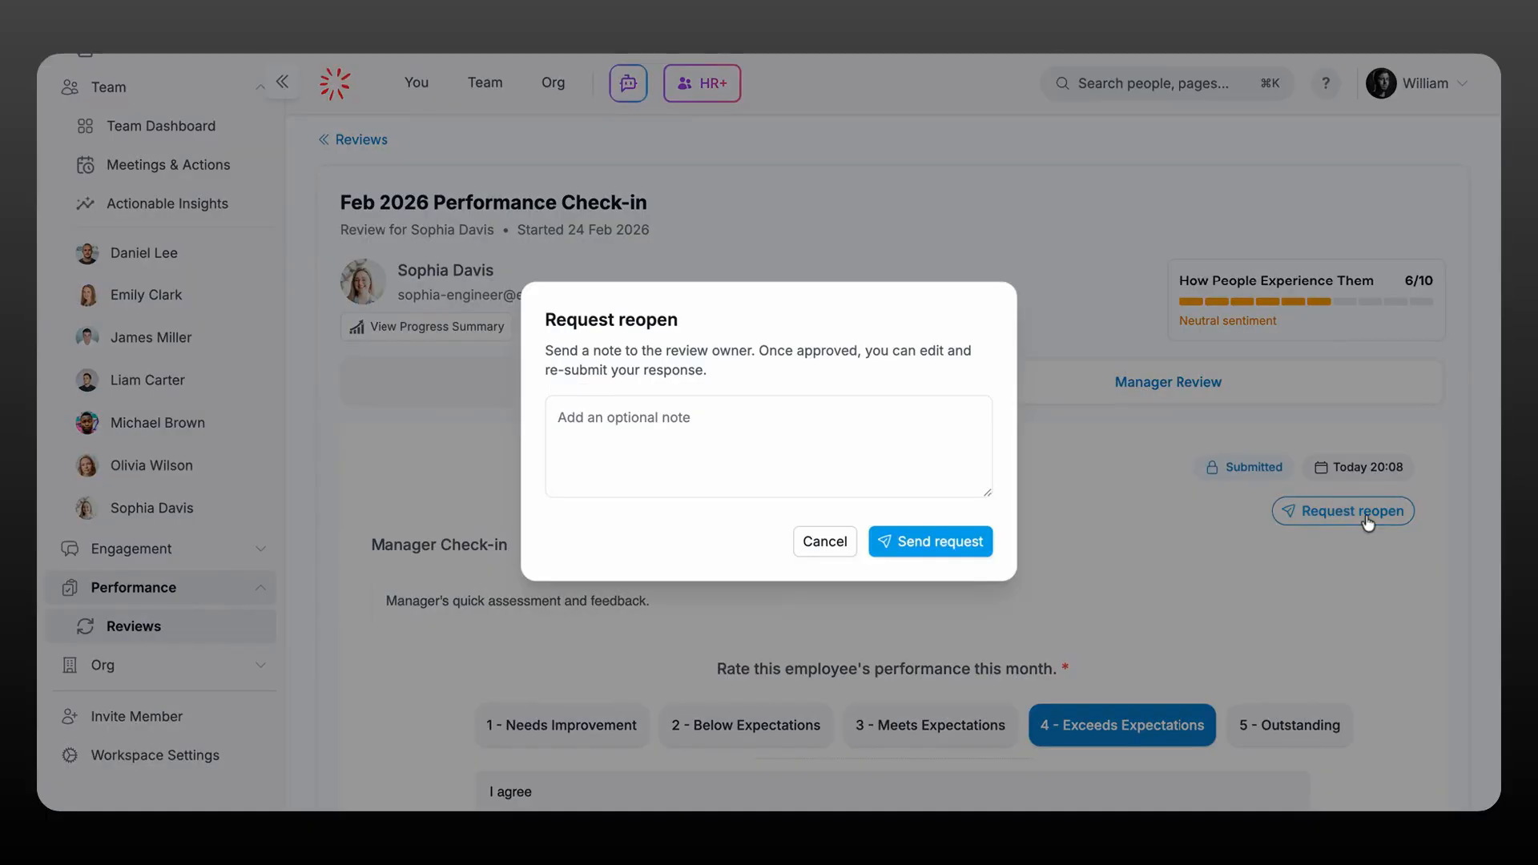
click(696, 439)
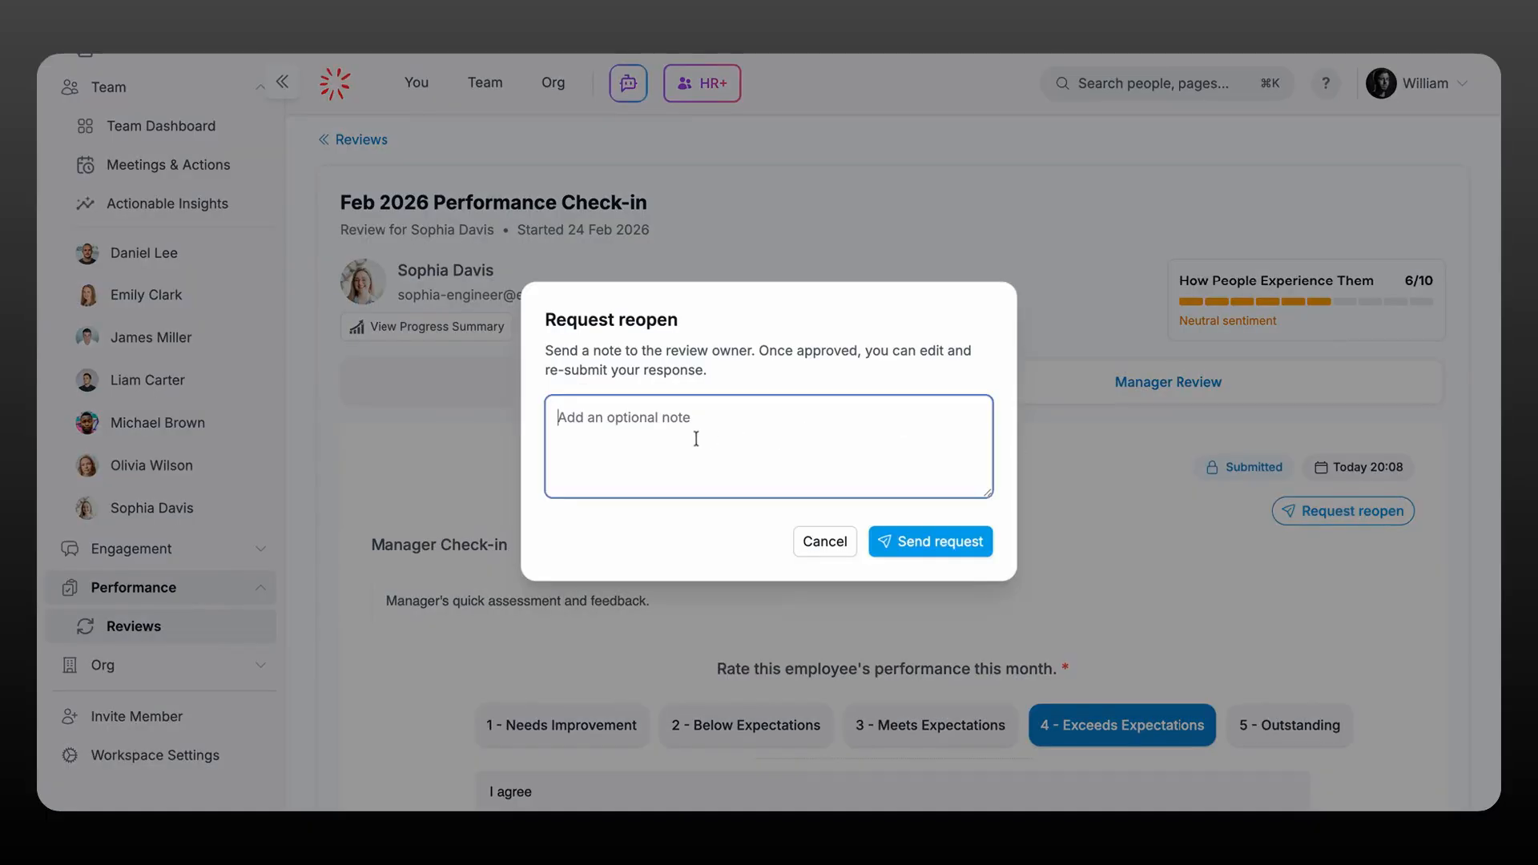
text(please let me change)
click(942, 549)
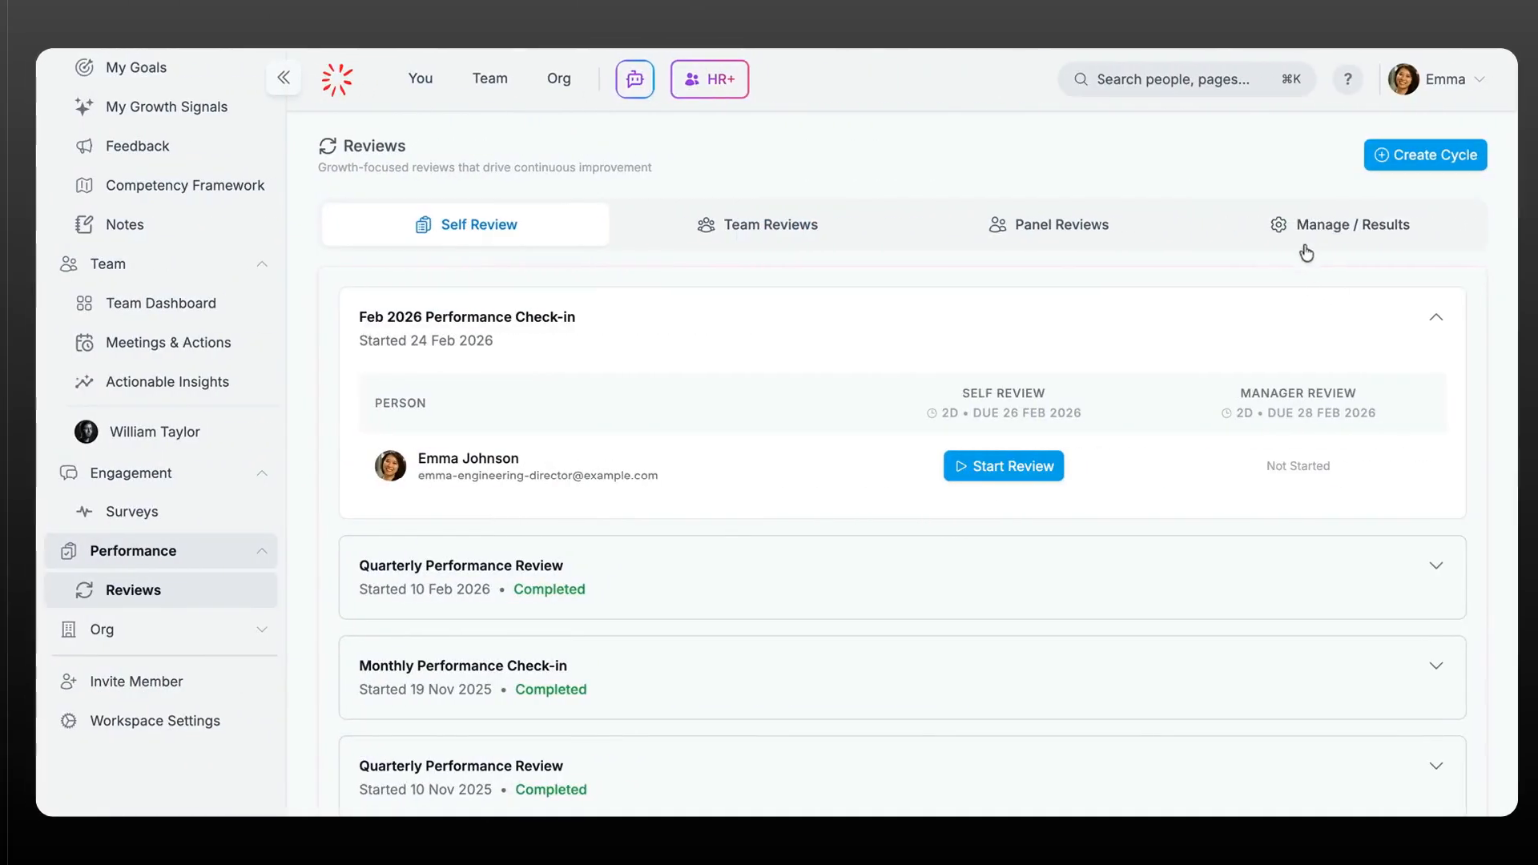
- Open the settings of the Feb 2026 Performance Check-in among the managed cycles and show its latest run
click(1314, 237)
scroll(1053, 426, down, 3)
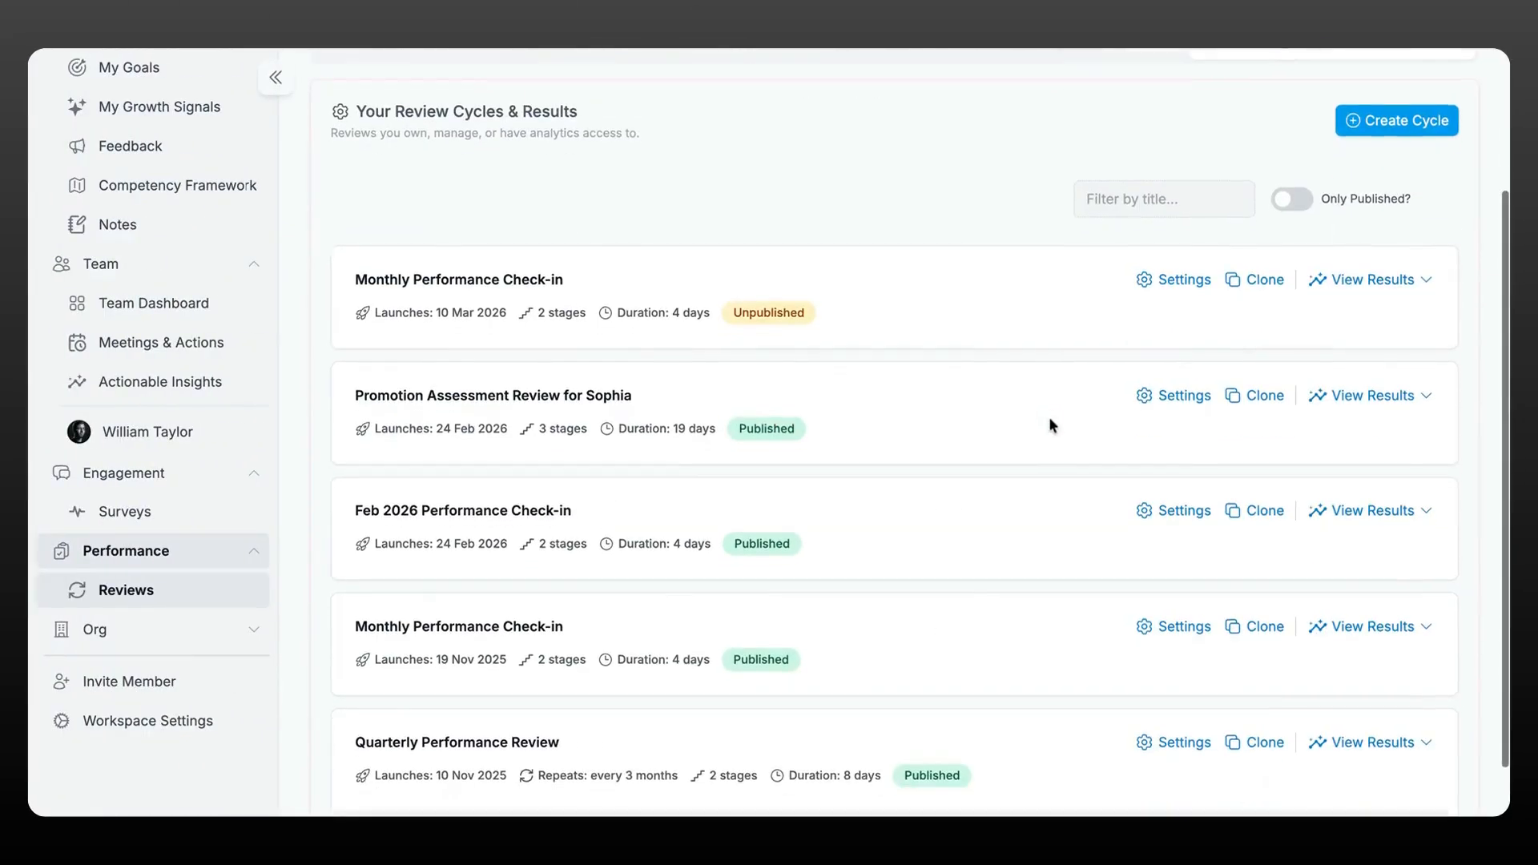
click(1188, 455)
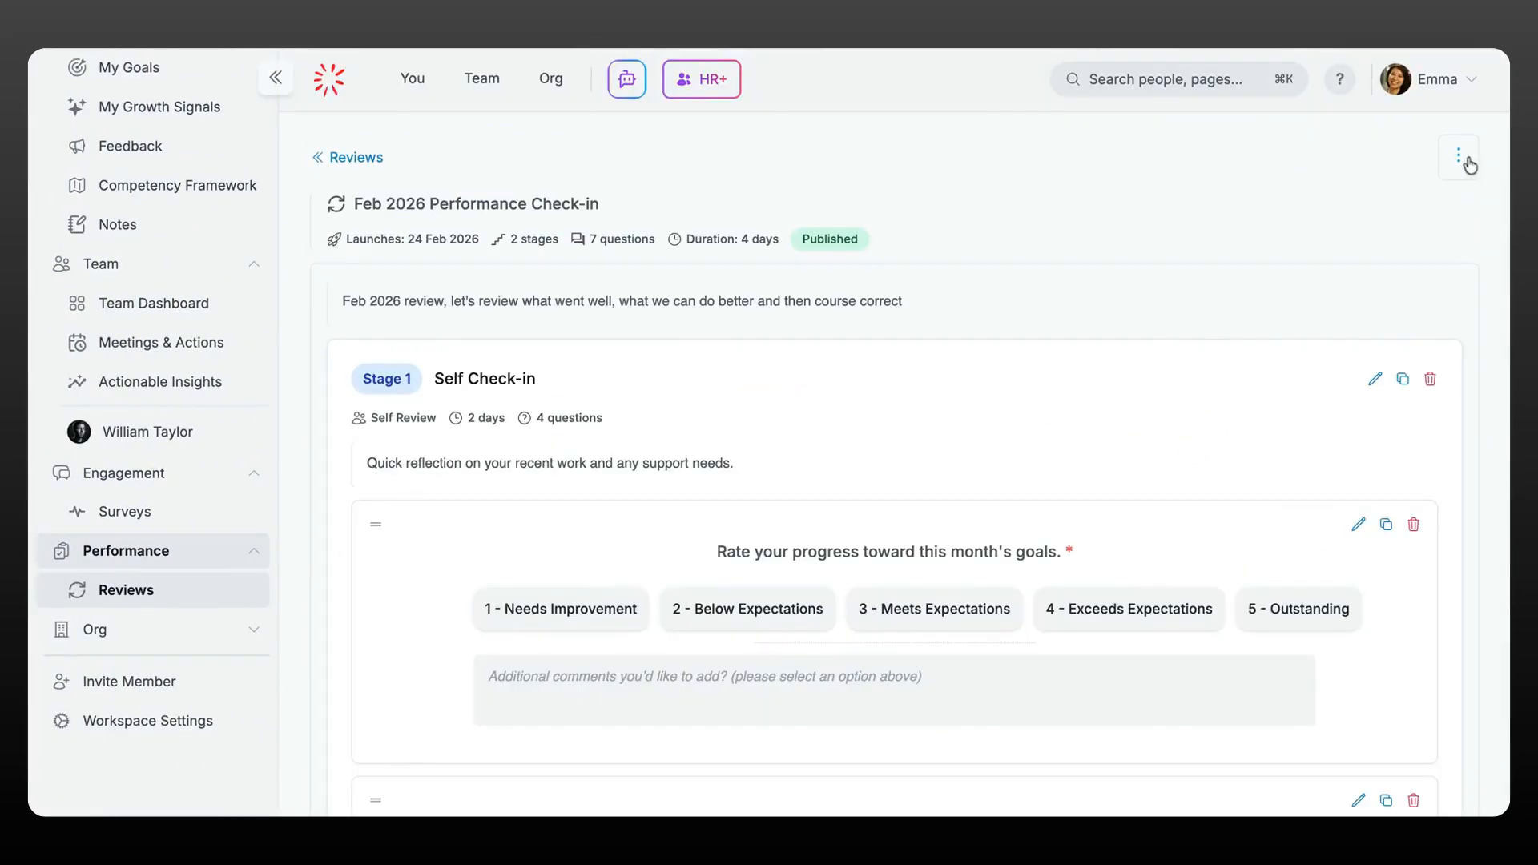
click(1459, 156)
click(1380, 239)
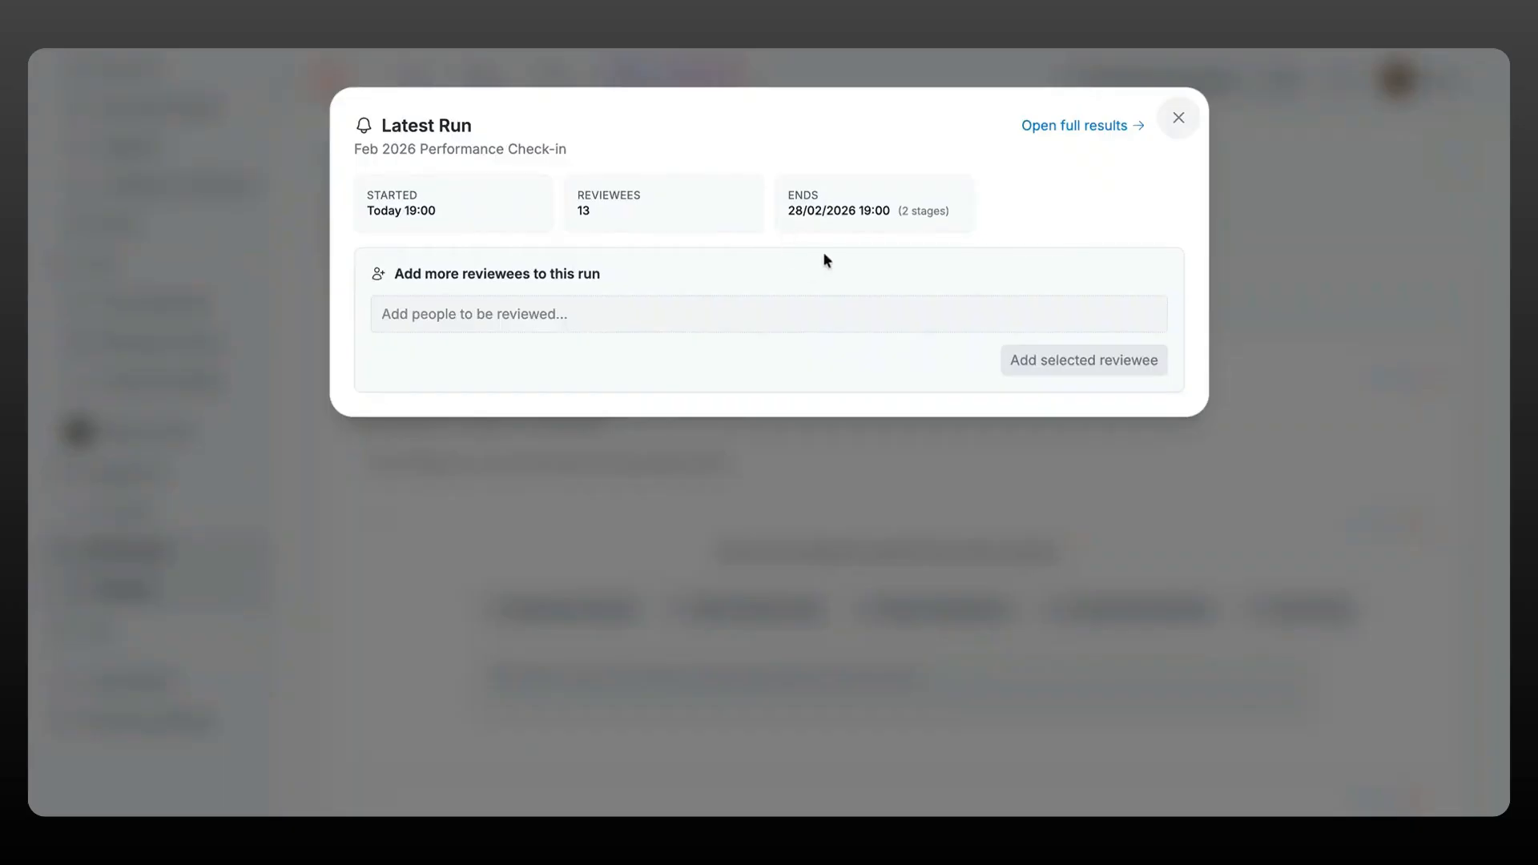
- Try searching "a" for more reviewees to add to the latest run, and clear the search
click(607, 324)
text(a)
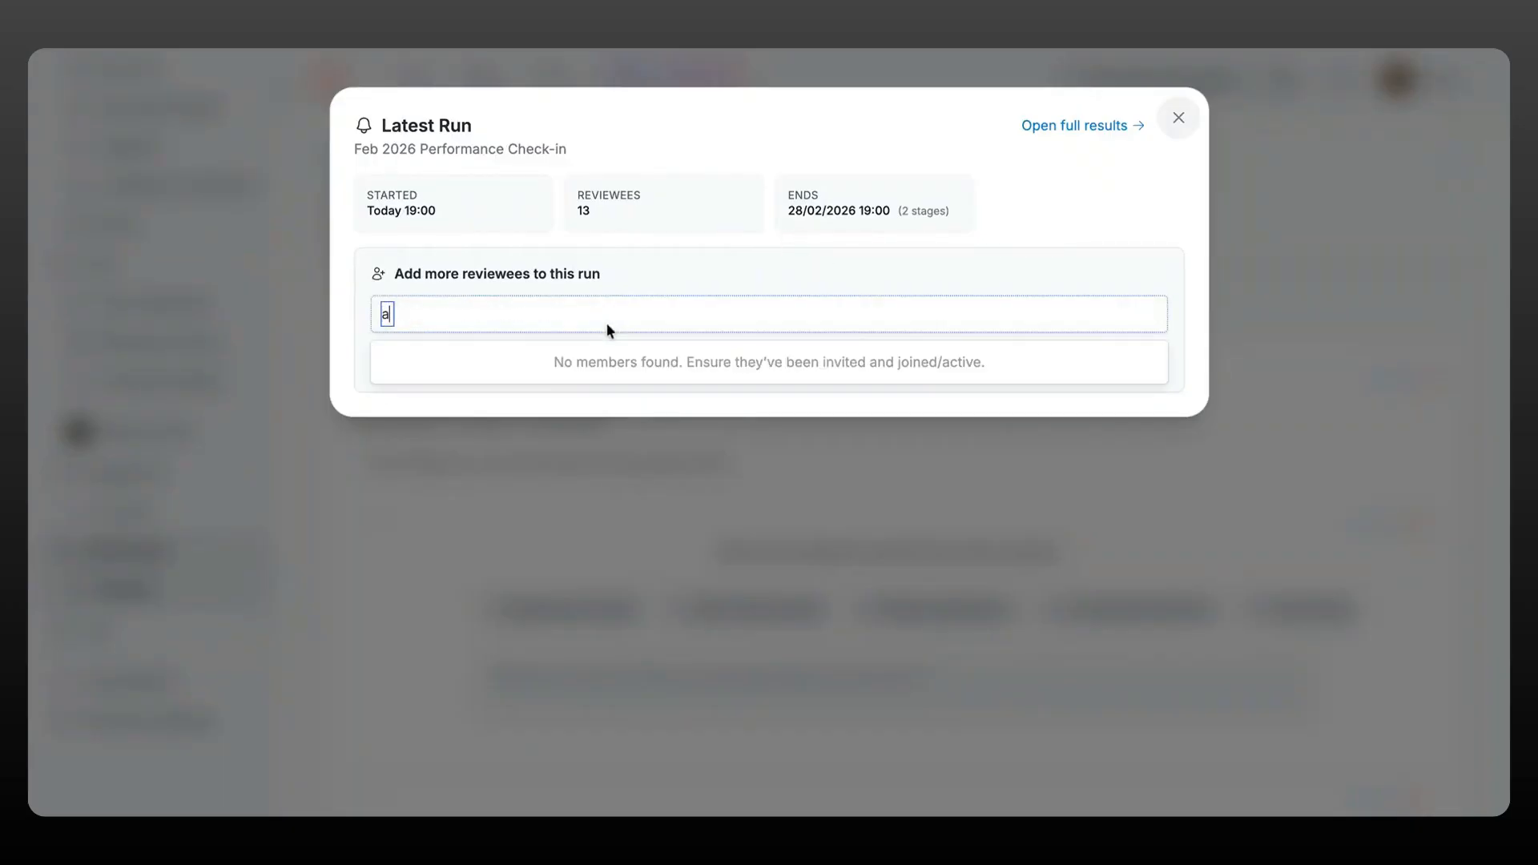
key(BackSpace)
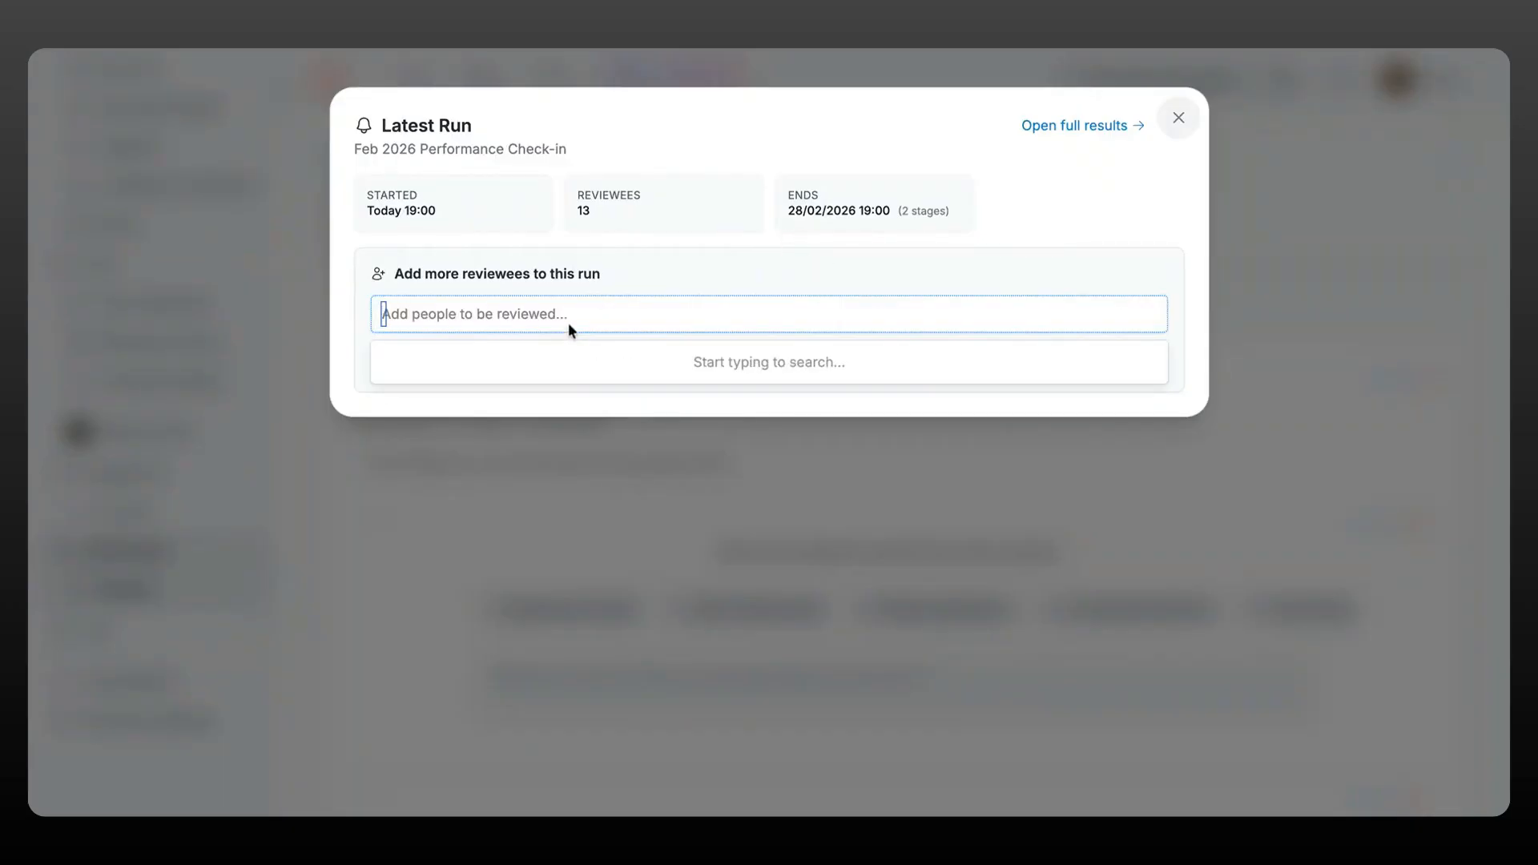
click(743, 269)
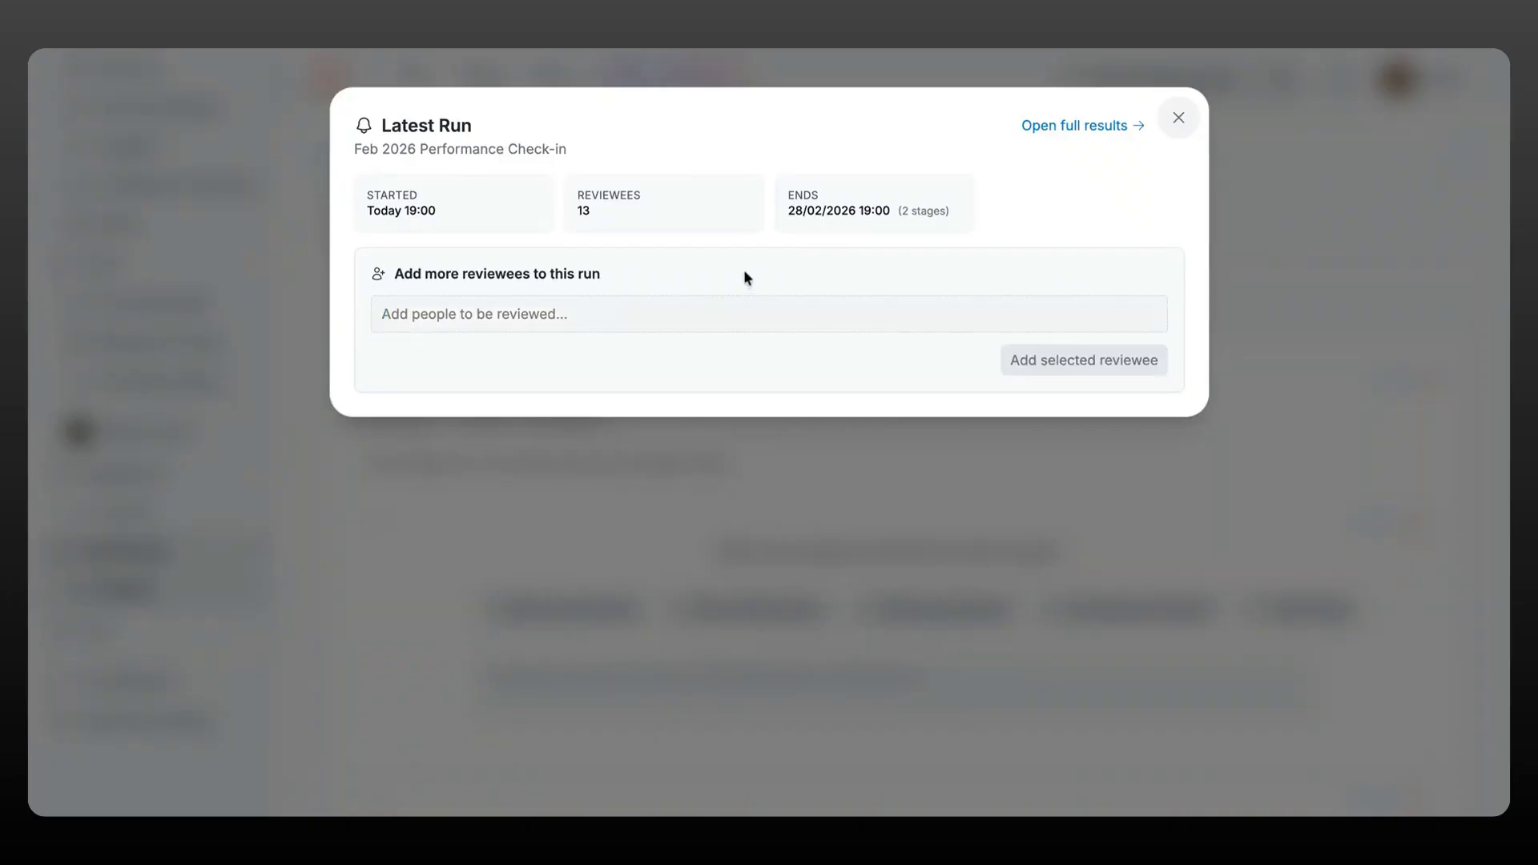
- Open the run's full results and examine the overview's key metrics, review submissions, timeline and progress by stage
click(1078, 128)
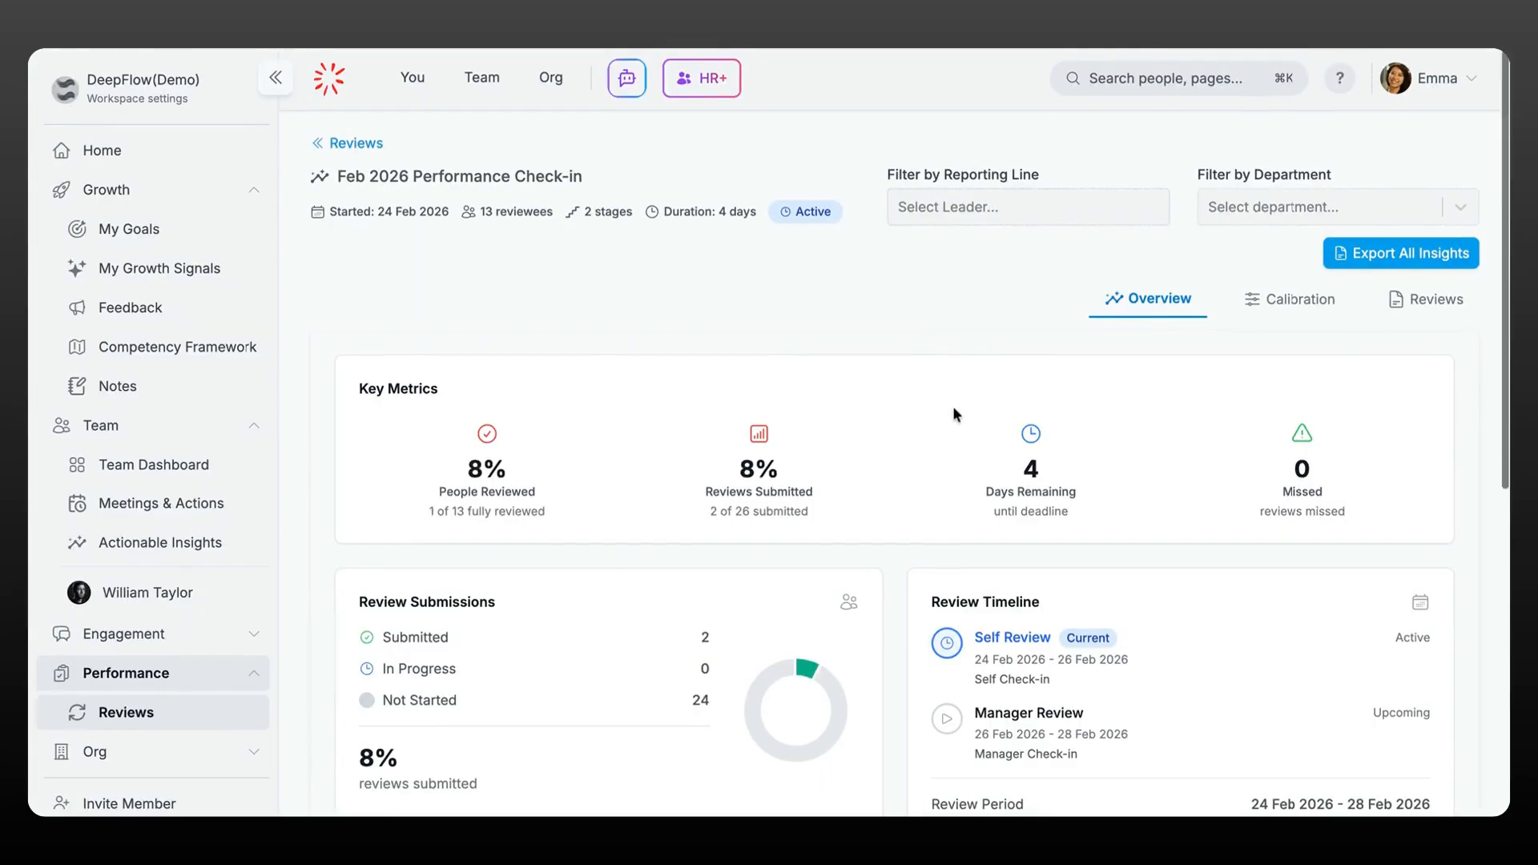
scroll(953, 413, down, 3)
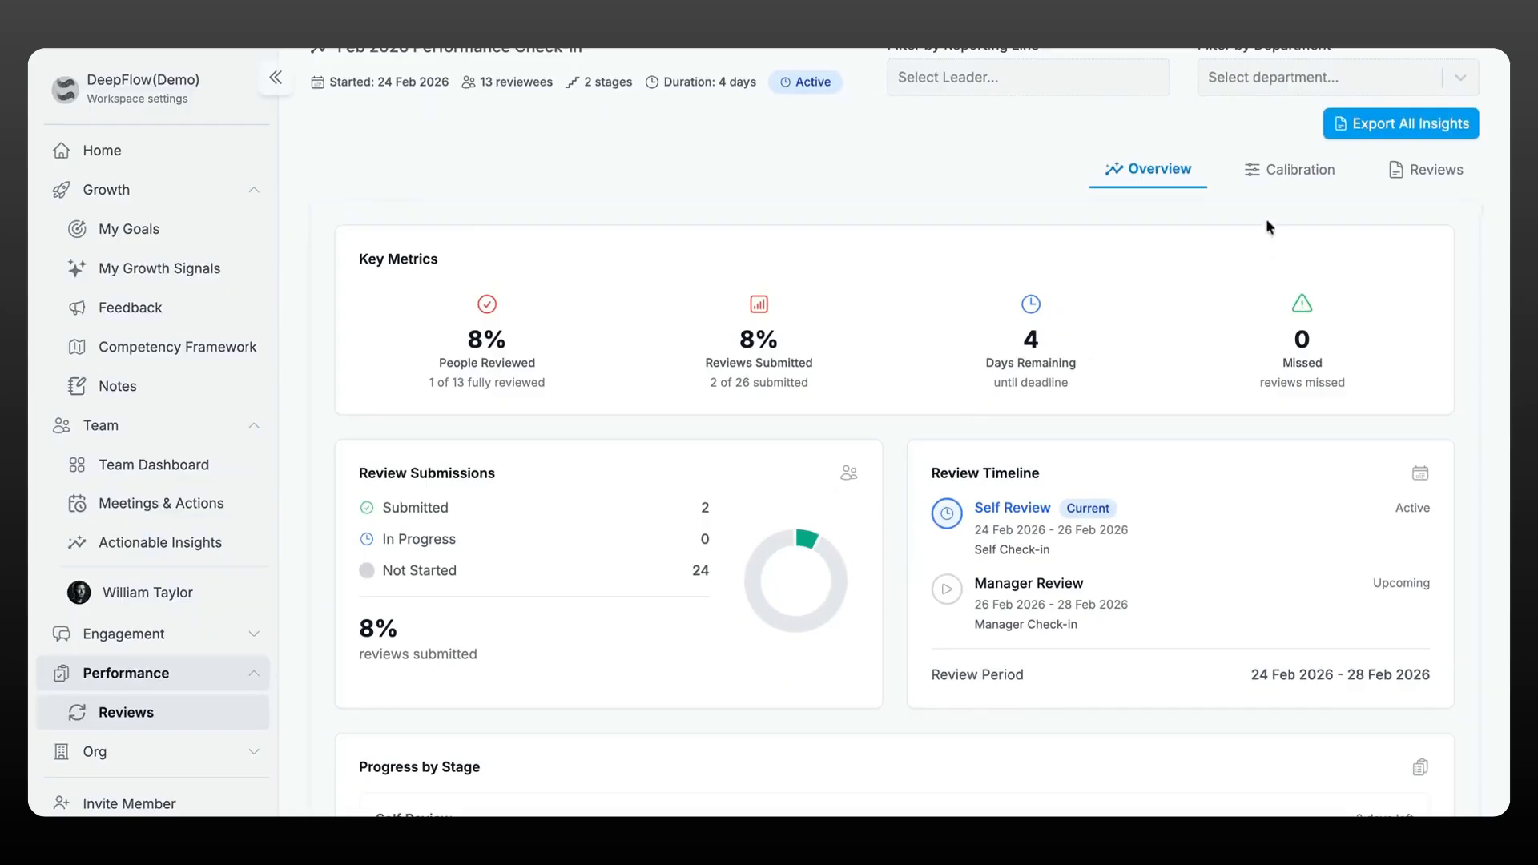
scroll(954, 479, down, 4)
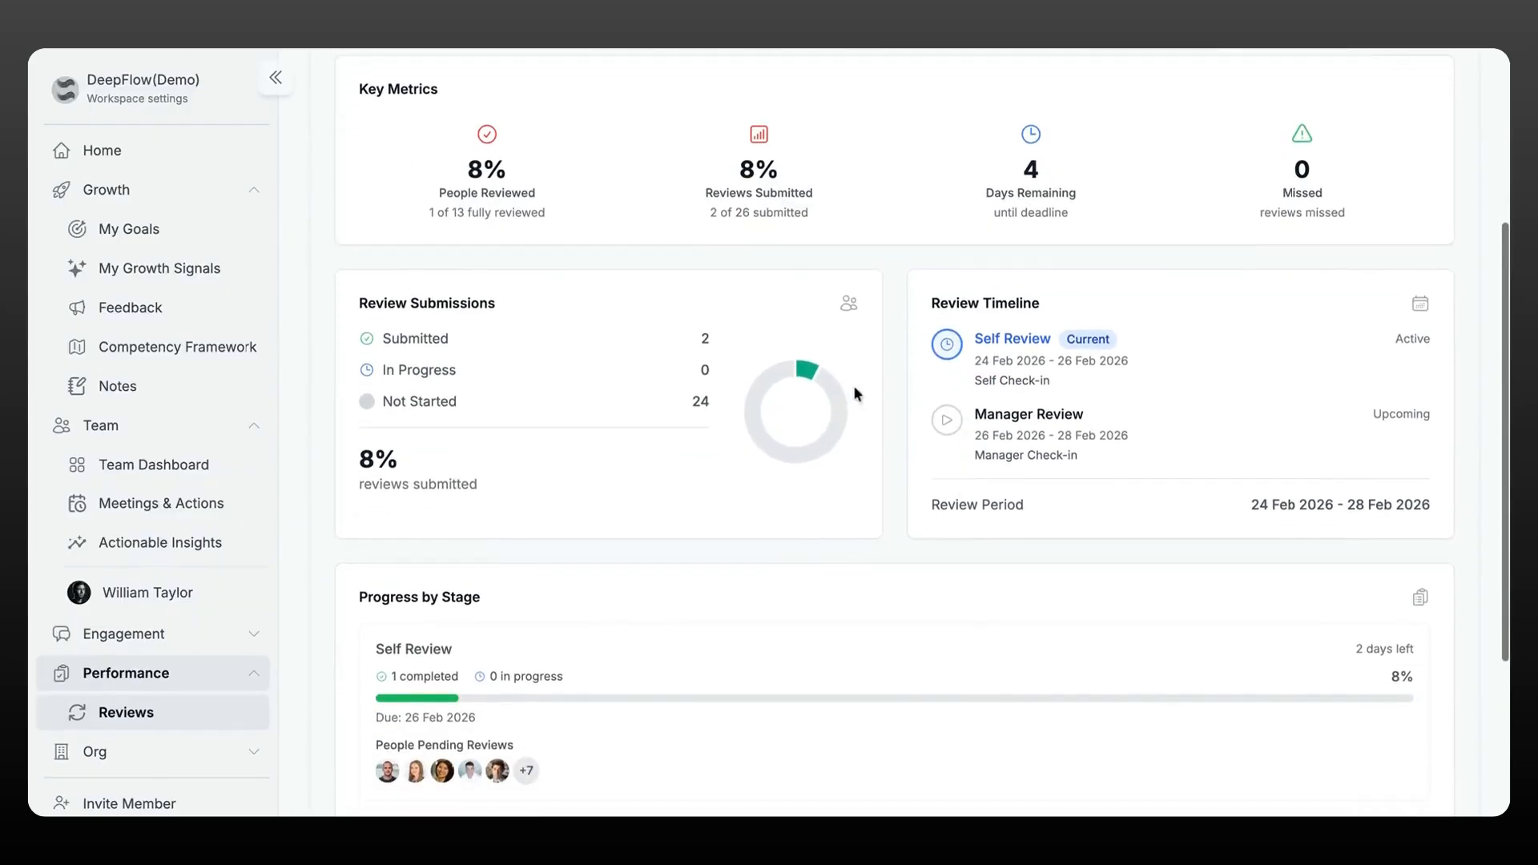
scroll(646, 343, up, 7)
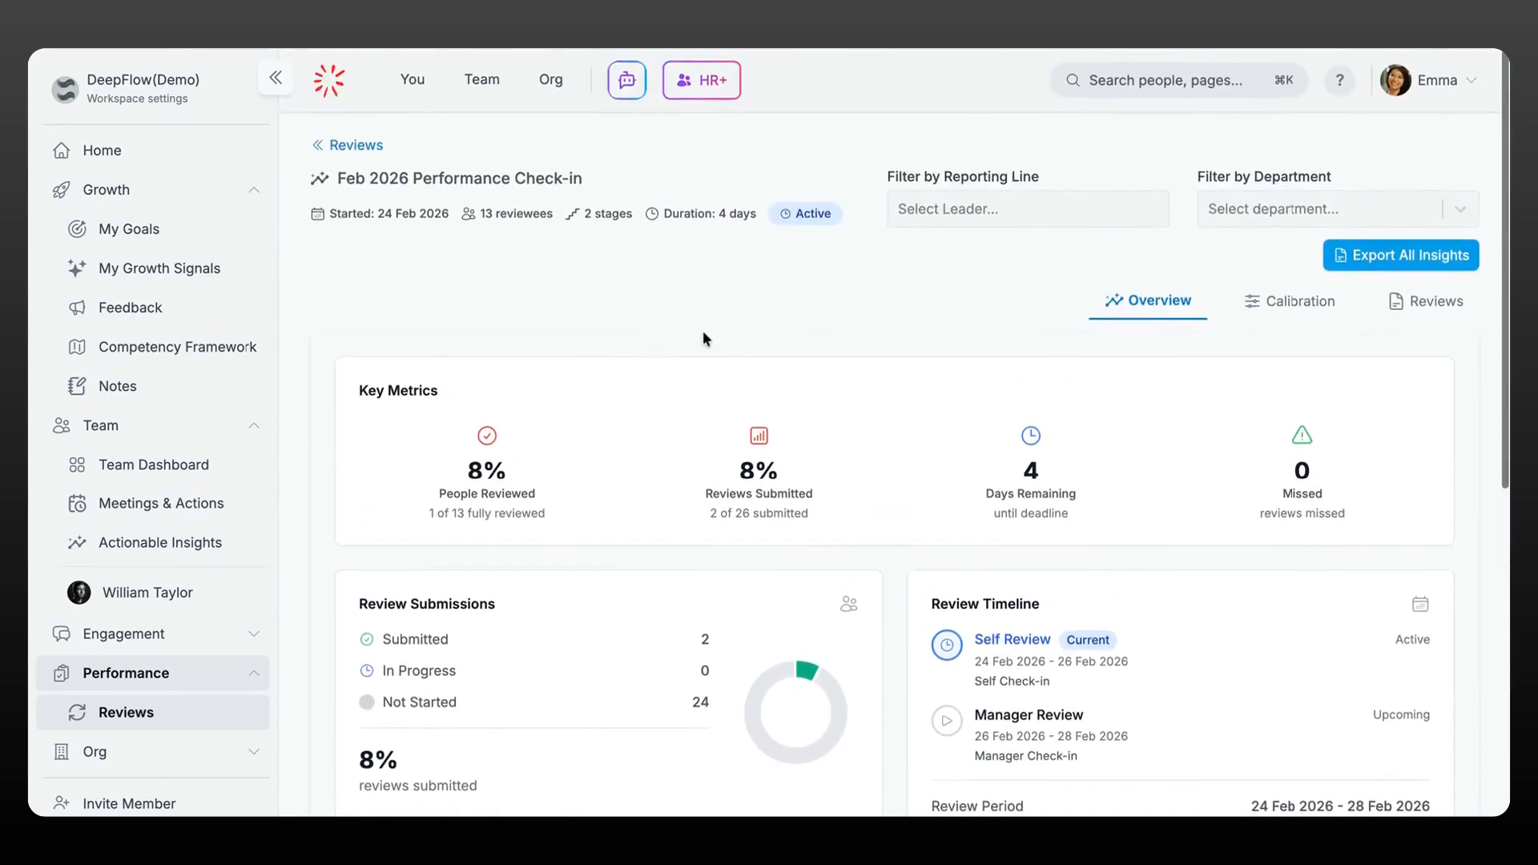
- Check the reporting line and department filters of the results, and close them without selecting anything
click(974, 213)
click(1225, 207)
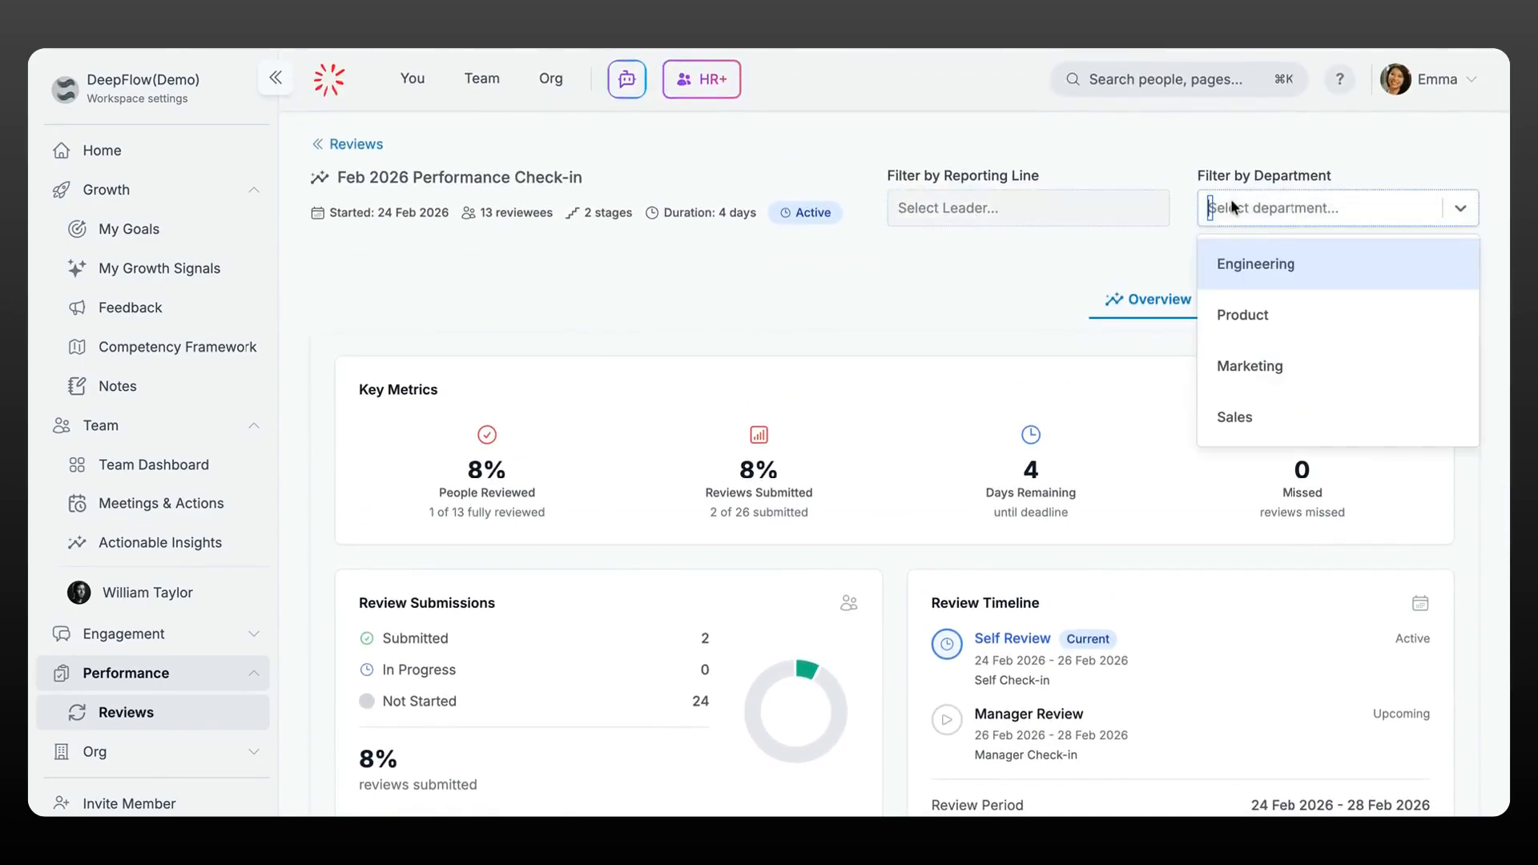
click(1021, 267)
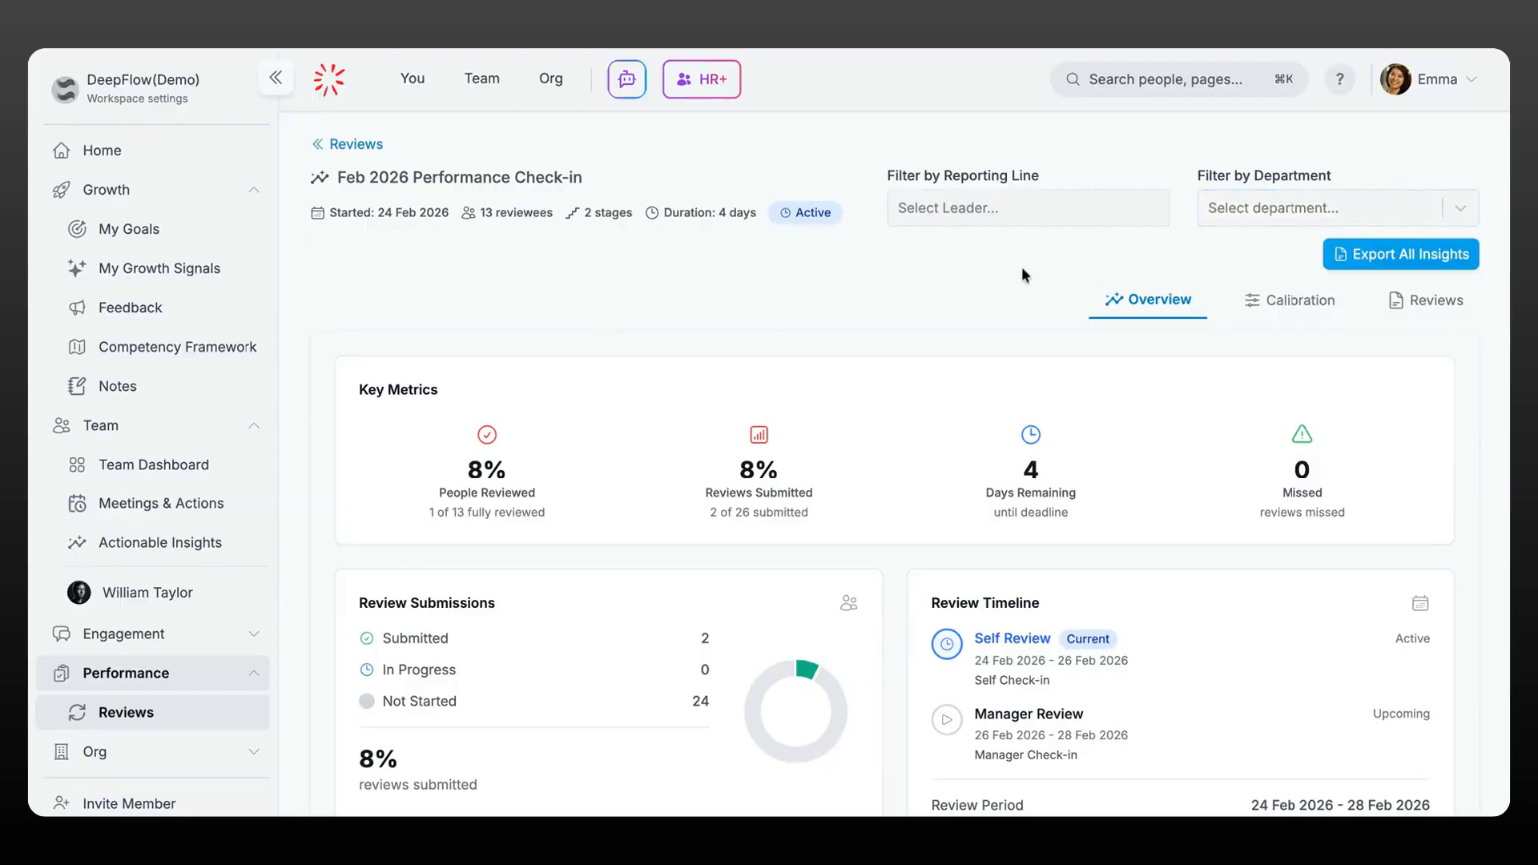
- Filter the results by the Engineering Manager's reporting line, and remove that filter again
click(1001, 210)
text(W)
click(969, 264)
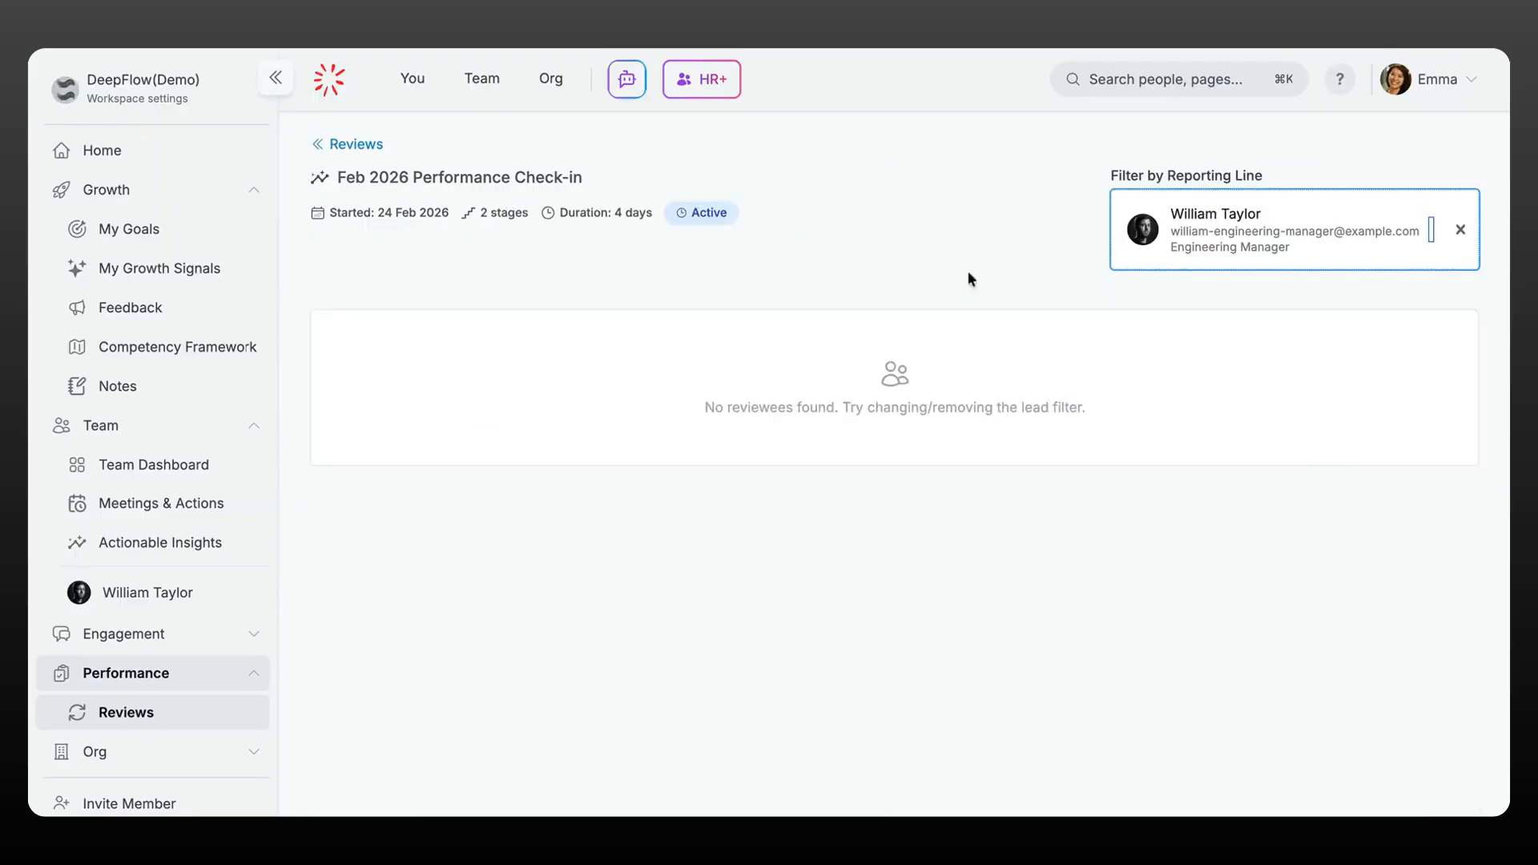
click(1460, 230)
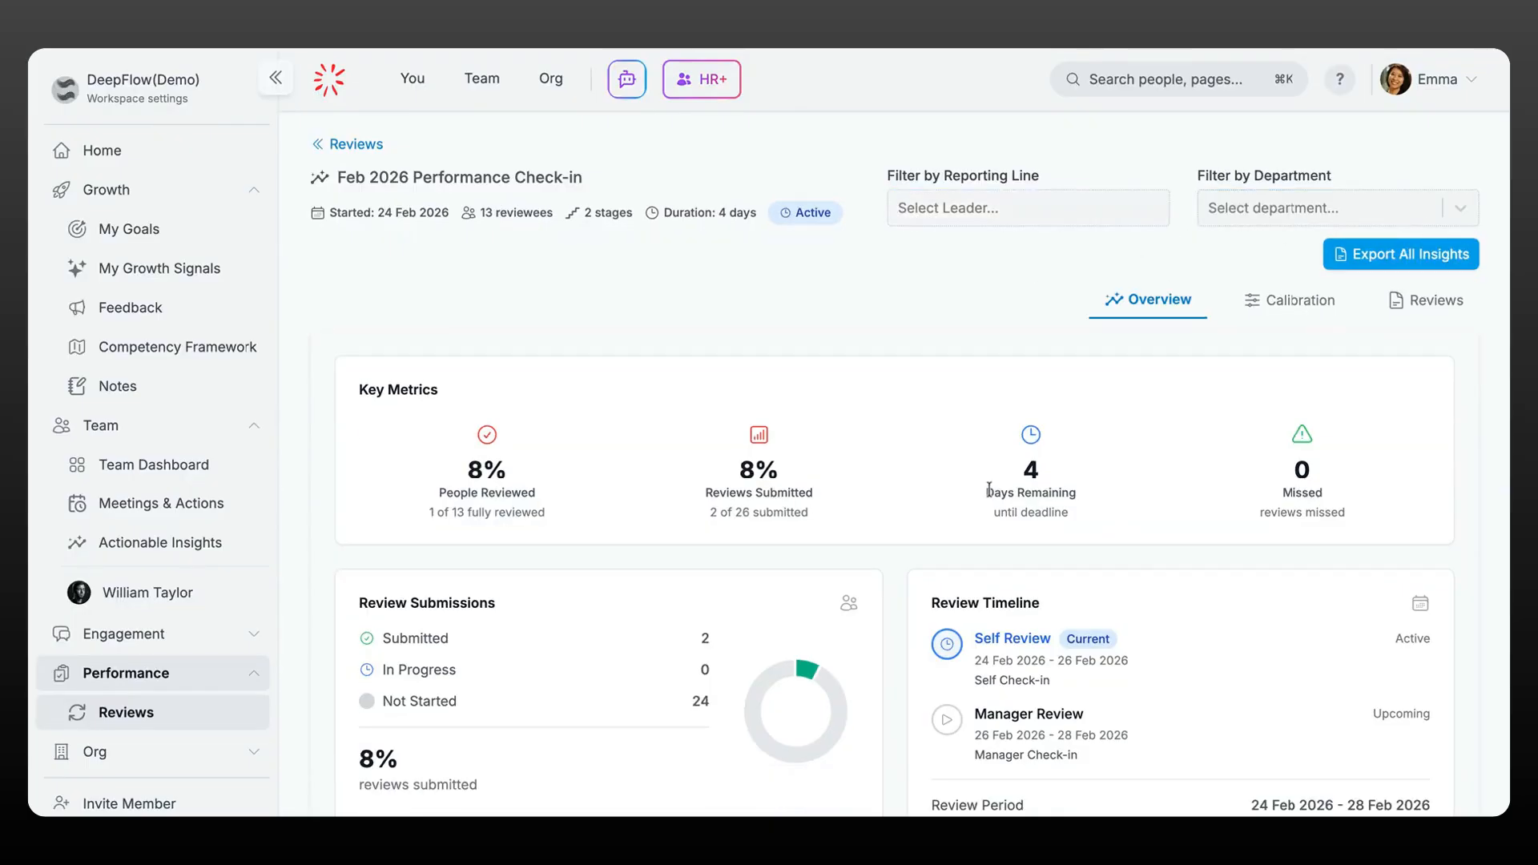
- Skim the rest of the overview, then open the calibration view and examine its overall score settings, score distribution and people overview
scroll(989, 489, down, 2)
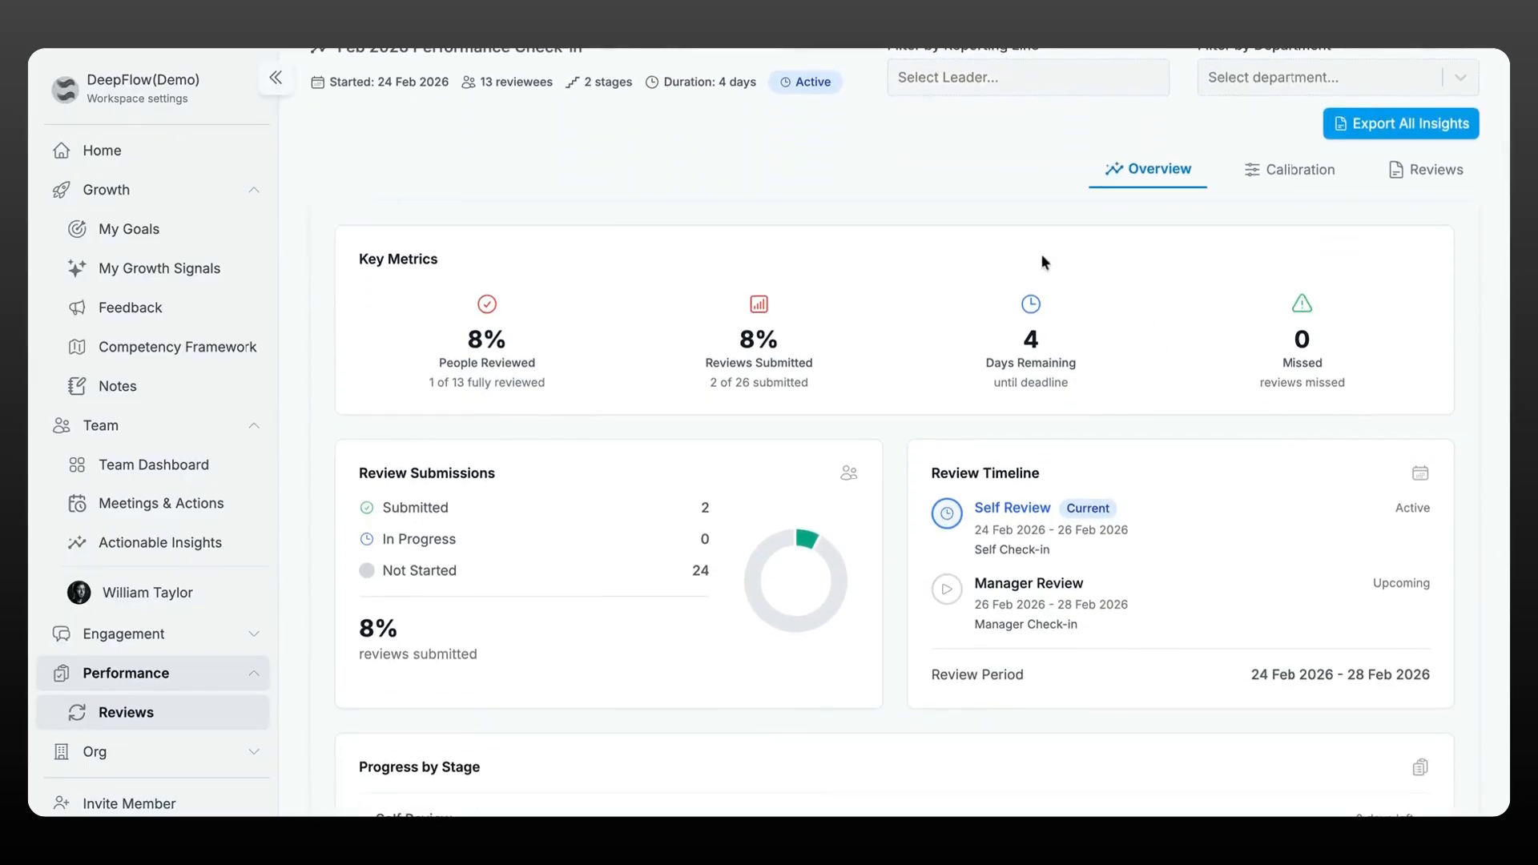
scroll(1222, 516, down, 6)
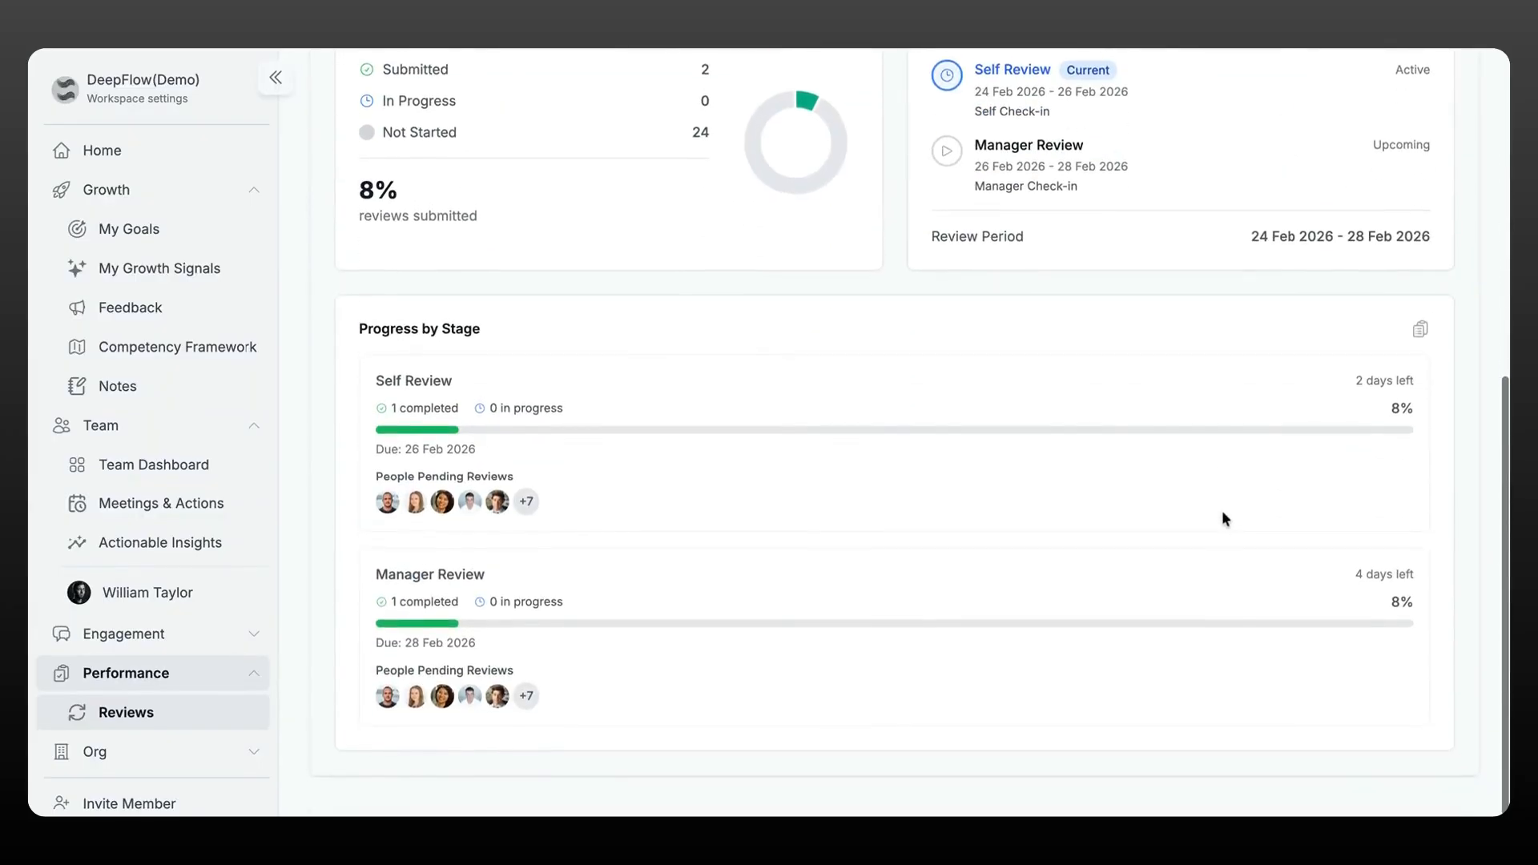
scroll(1222, 516, up, 9)
click(1287, 305)
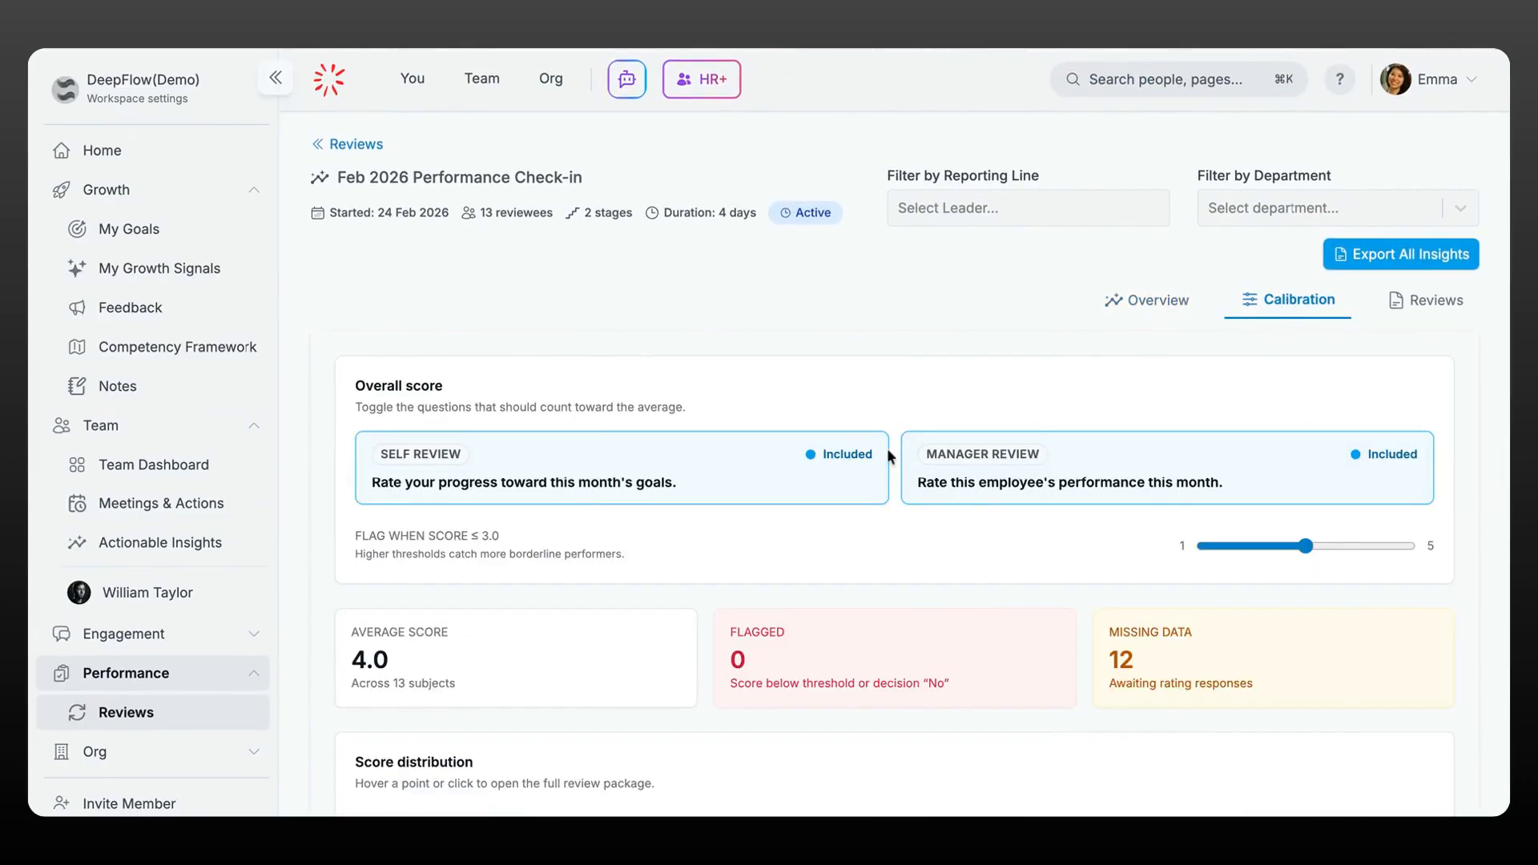
scroll(886, 464, down, 4)
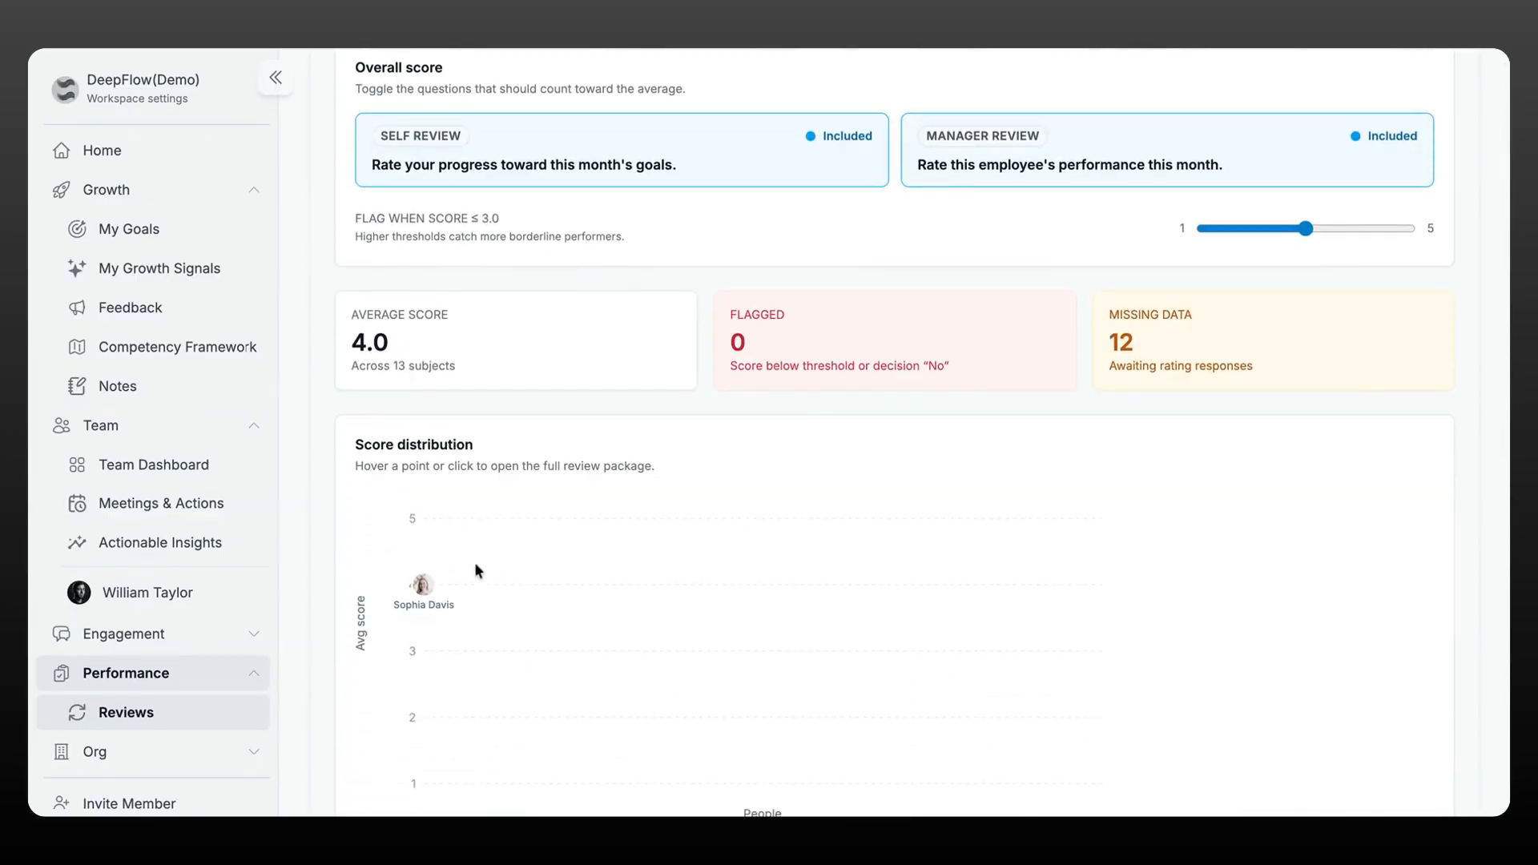
scroll(923, 577, down, 4)
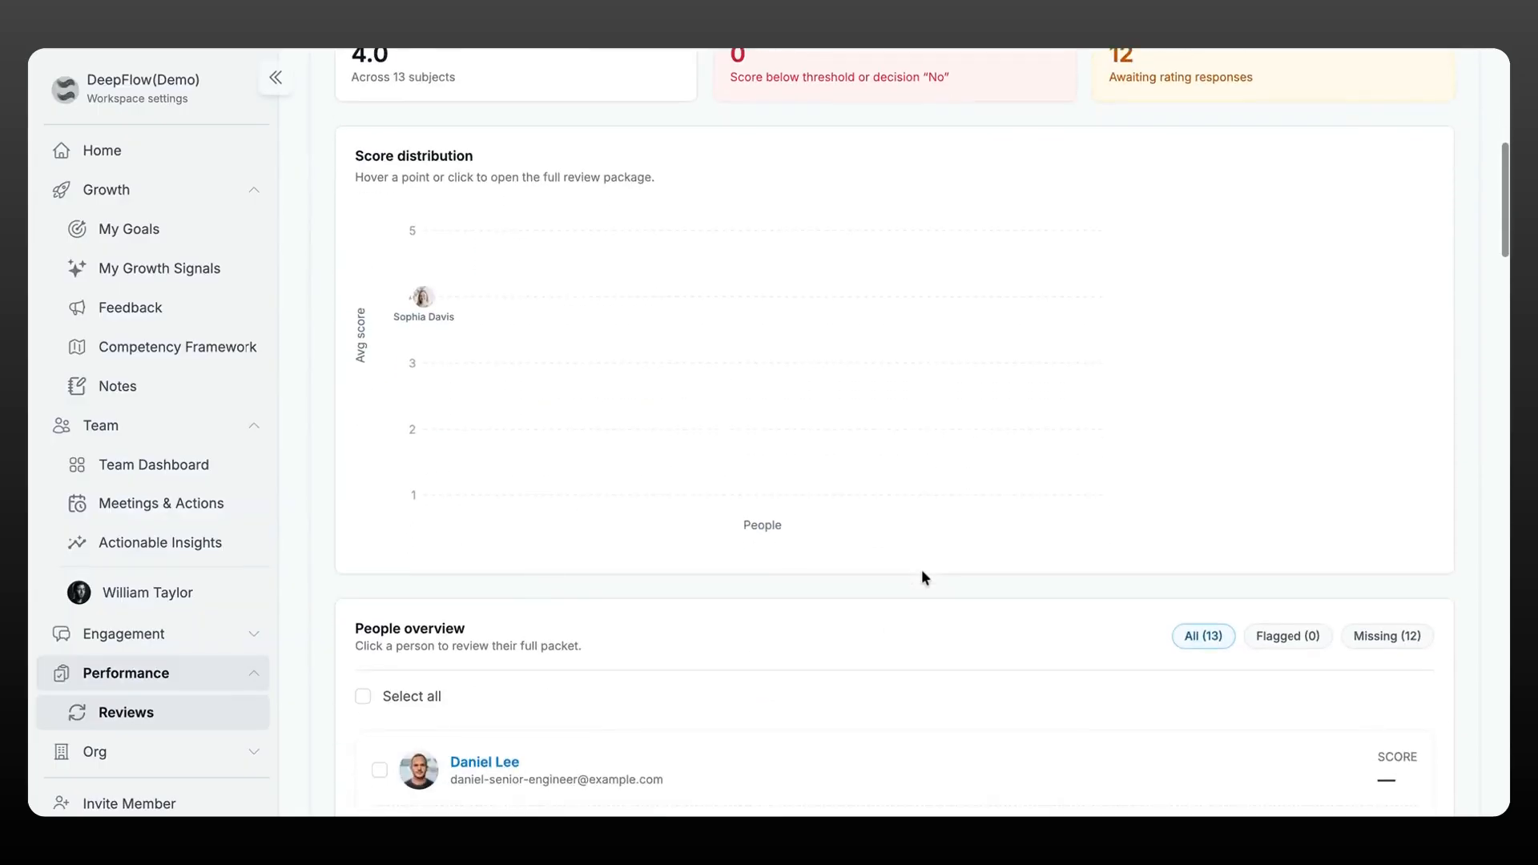
scroll(922, 576, down, 3)
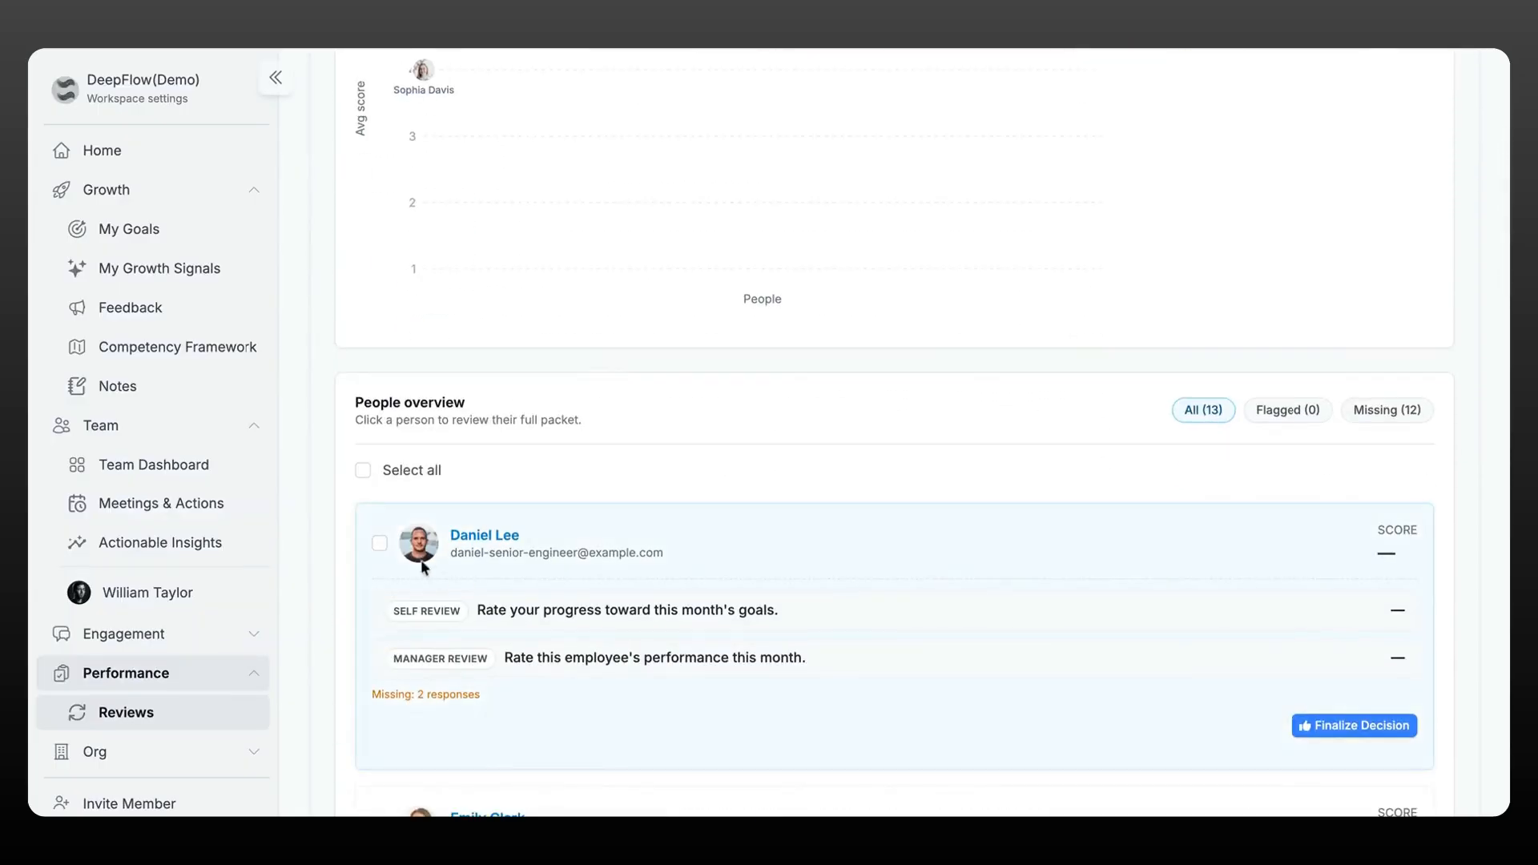
- Select the first reviewee in the people overview, open their individual decision for finalizing, and leave it without saving
click(380, 543)
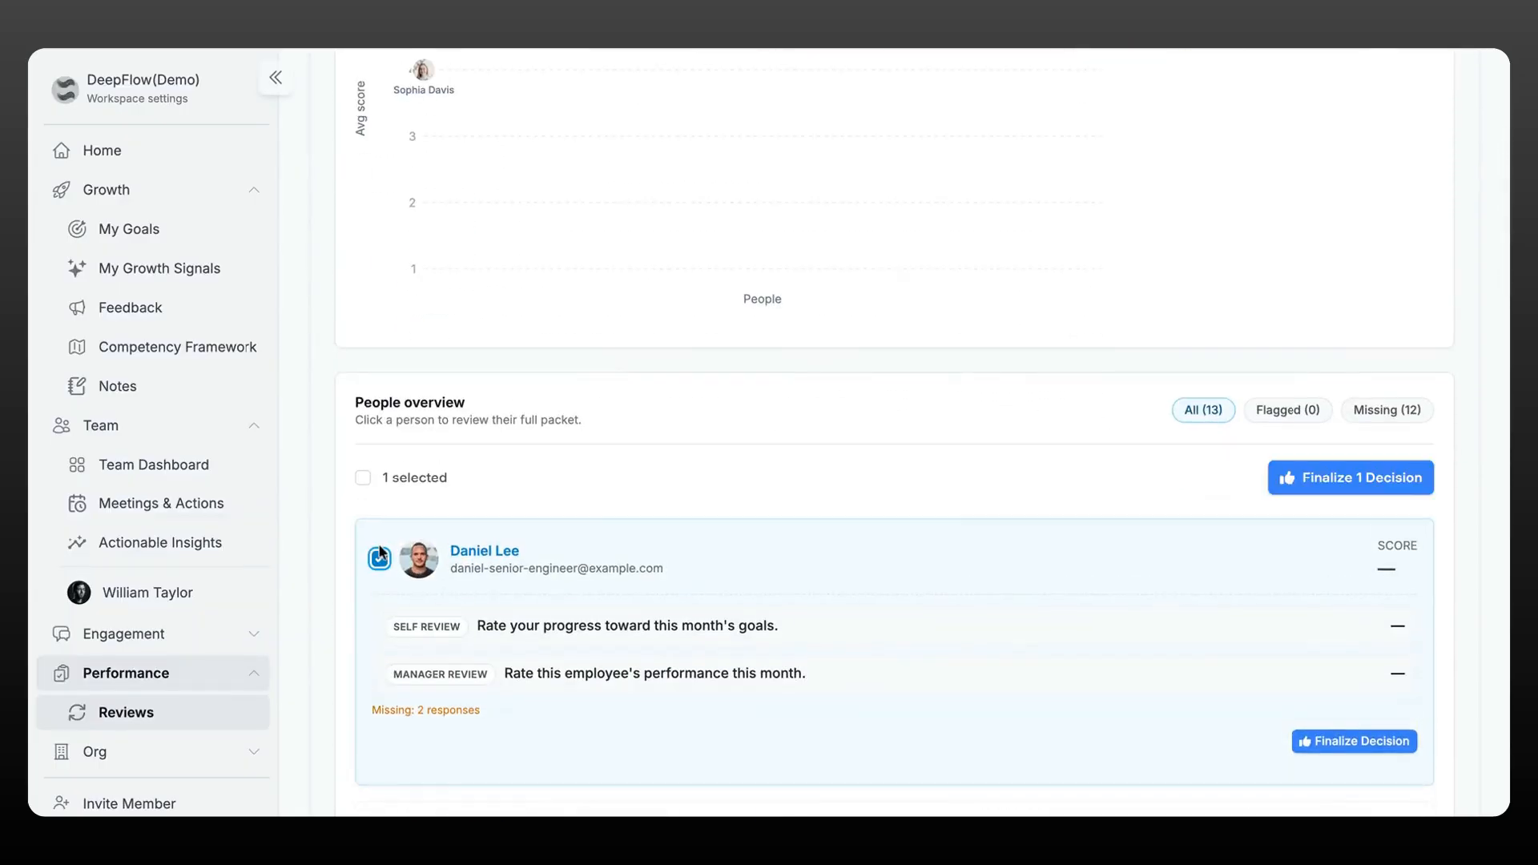
click(1355, 740)
click(1158, 563)
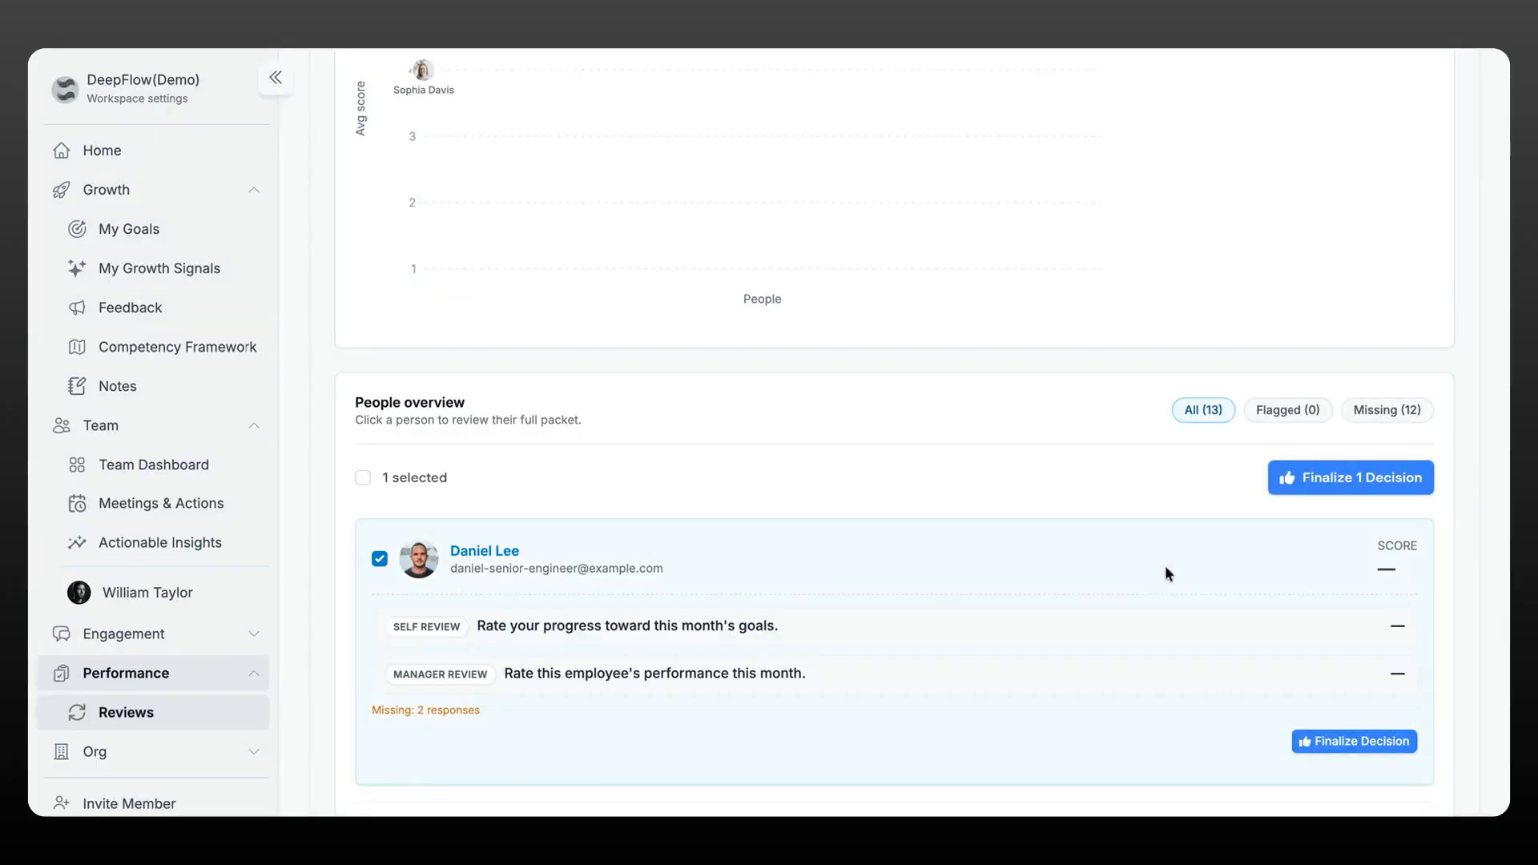
- Select all reviewees, draft a bulk decision with the summary "Finalised ratings", and cancel it without saving
click(364, 478)
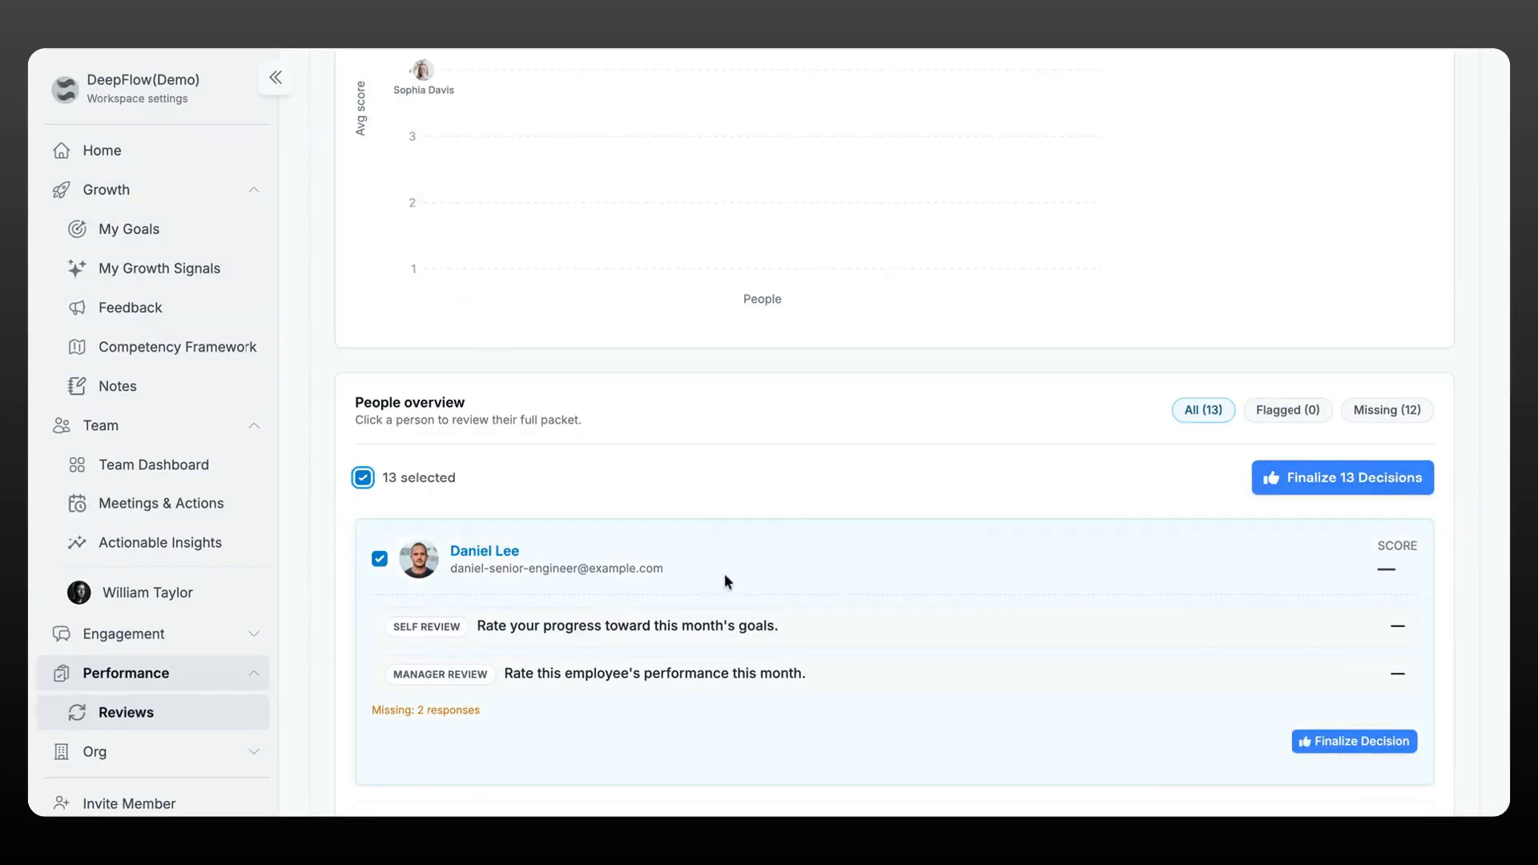
scroll(1043, 577, down, 3)
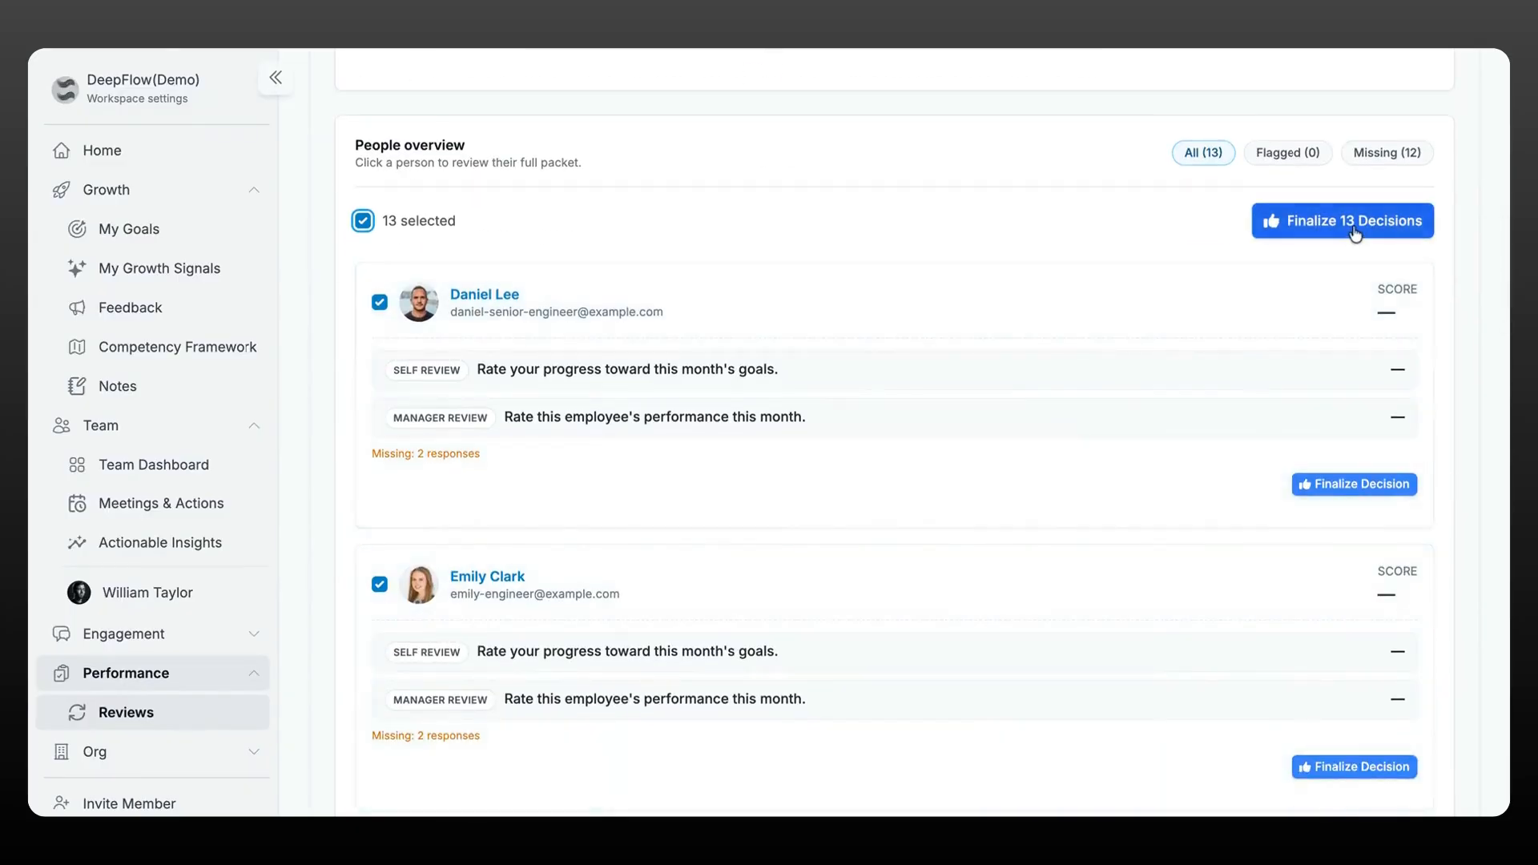
click(1353, 228)
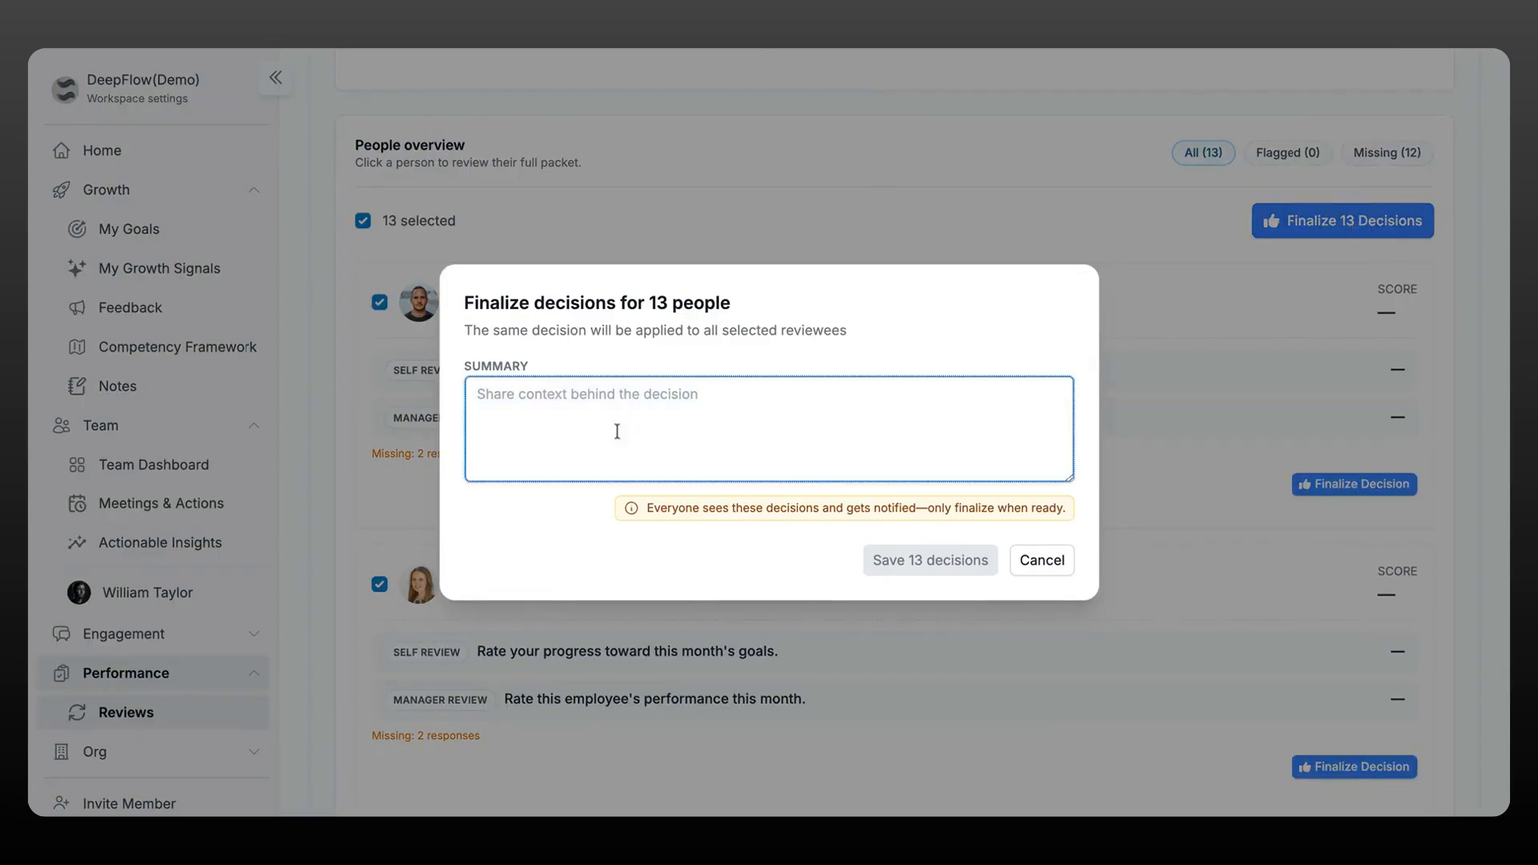
text(Fn)
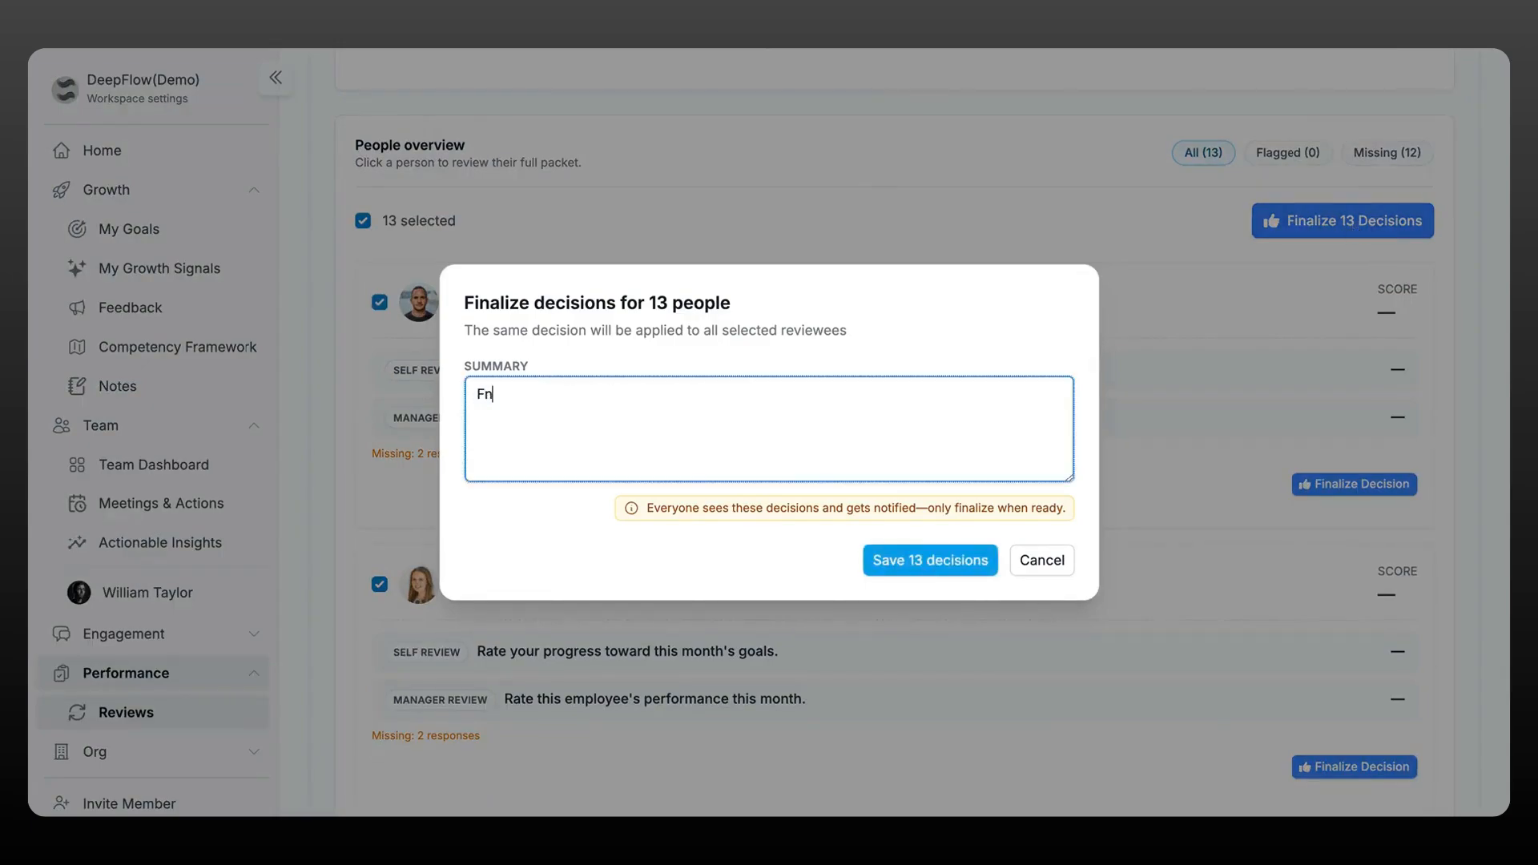
text(nalised ratings)
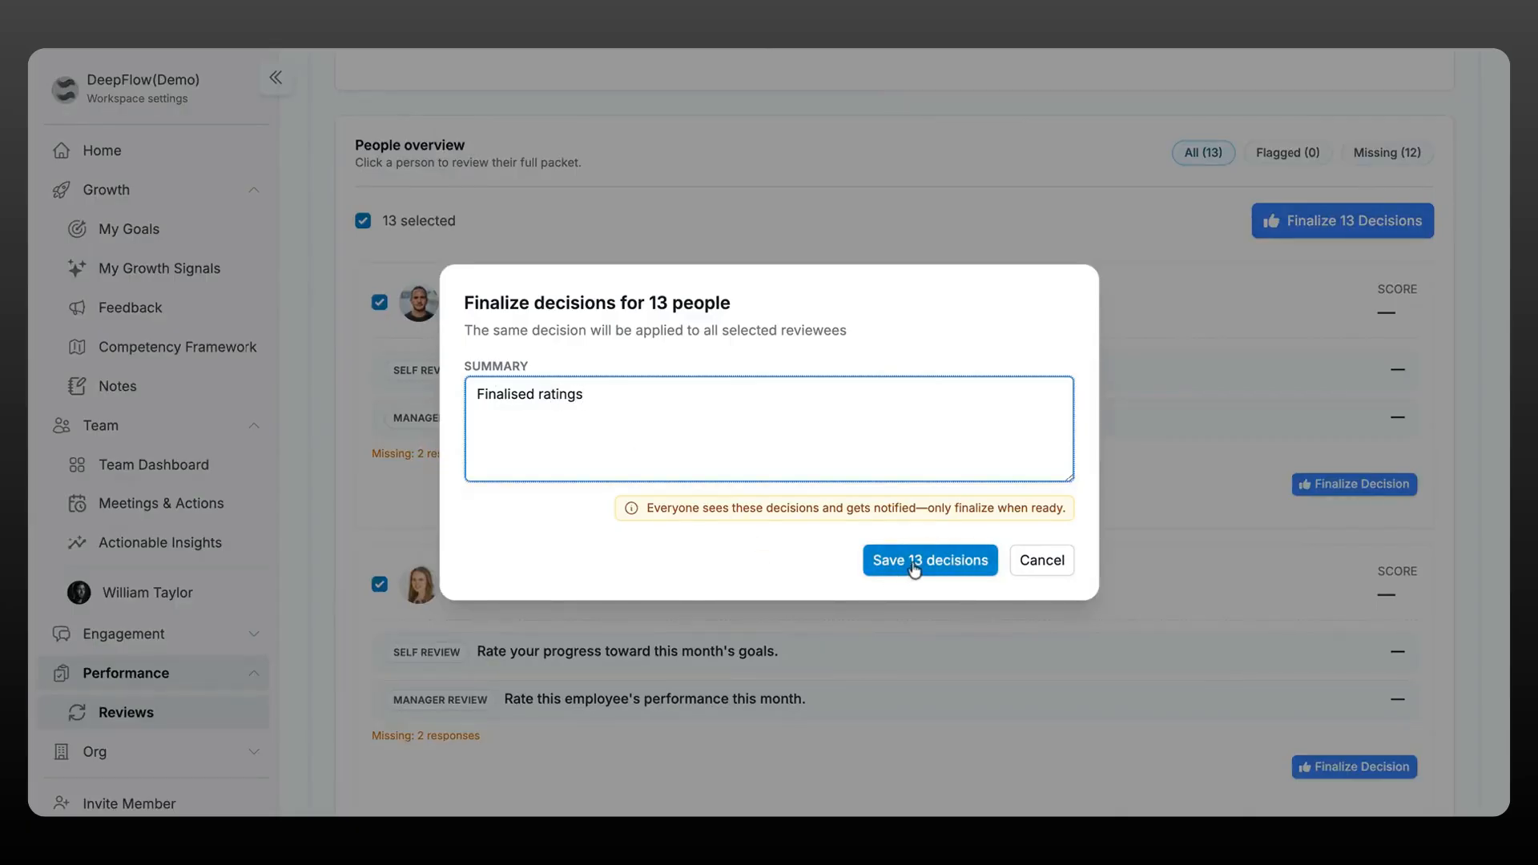
click(1041, 567)
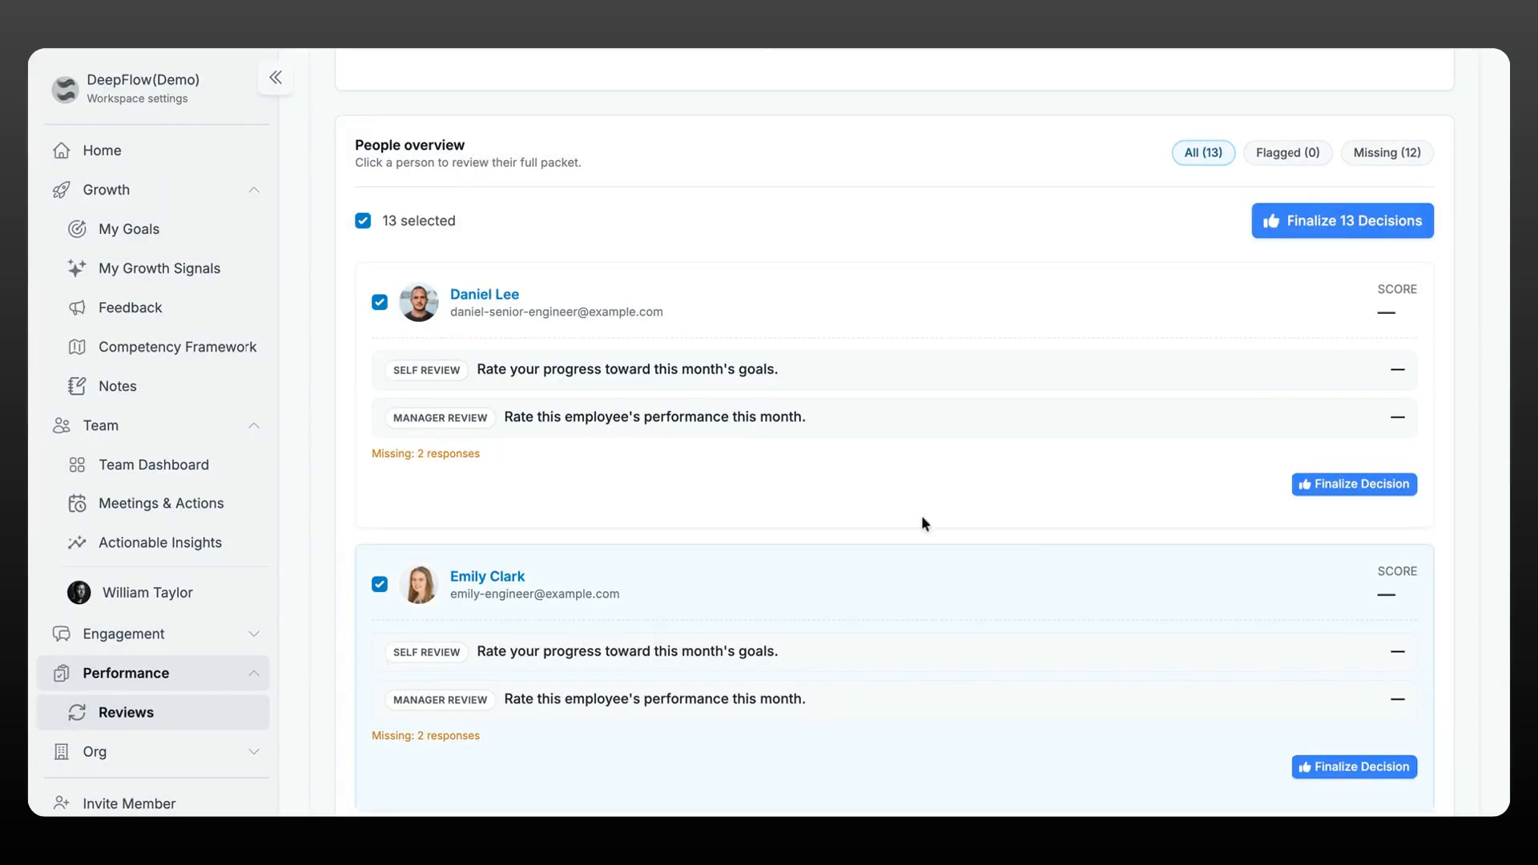
scroll(716, 439, up, 6)
scroll(716, 447, up, 5)
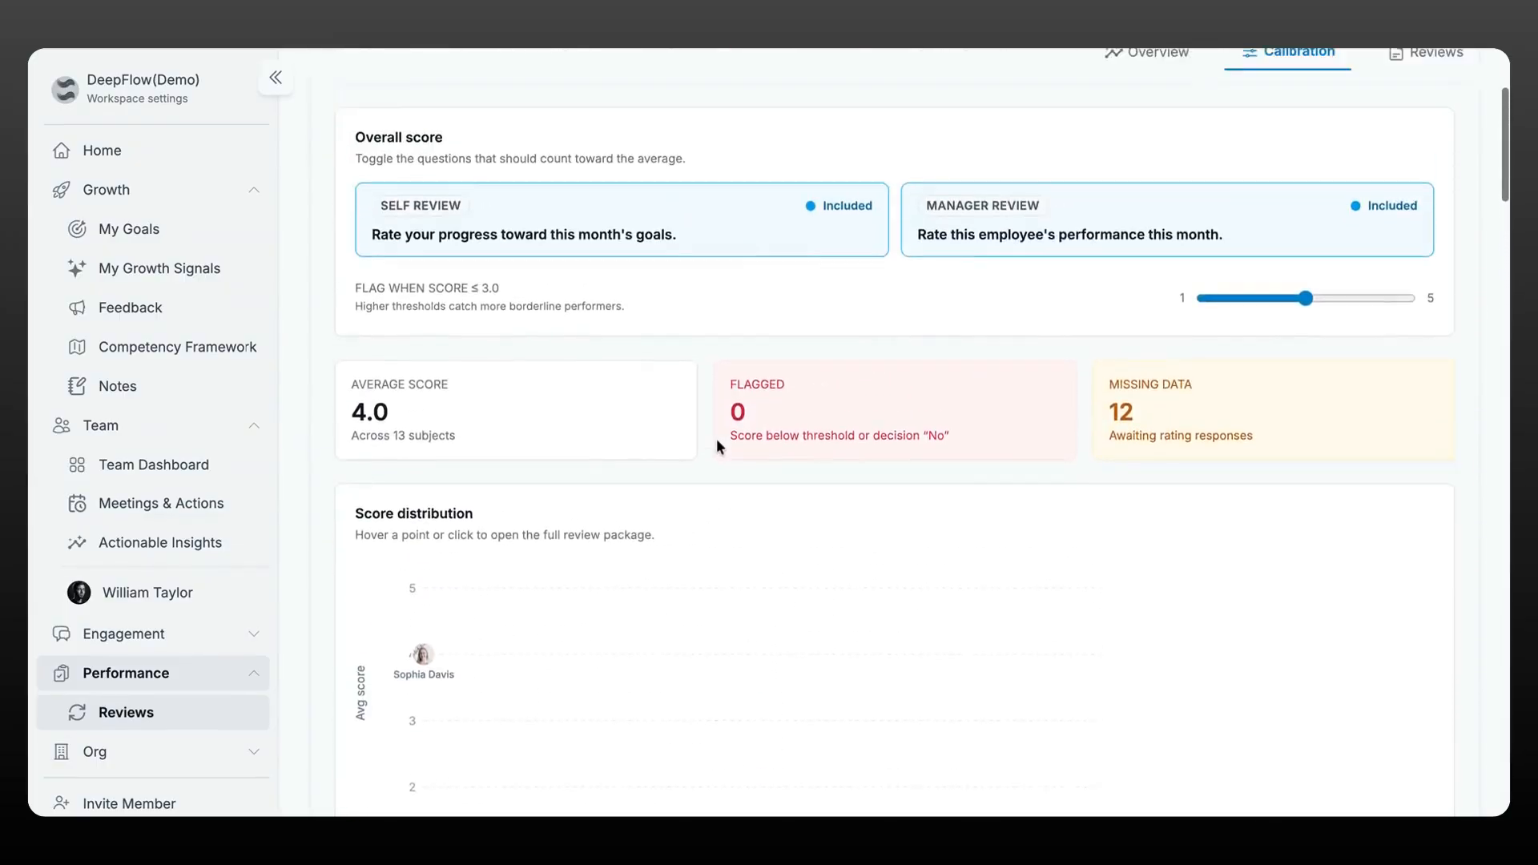